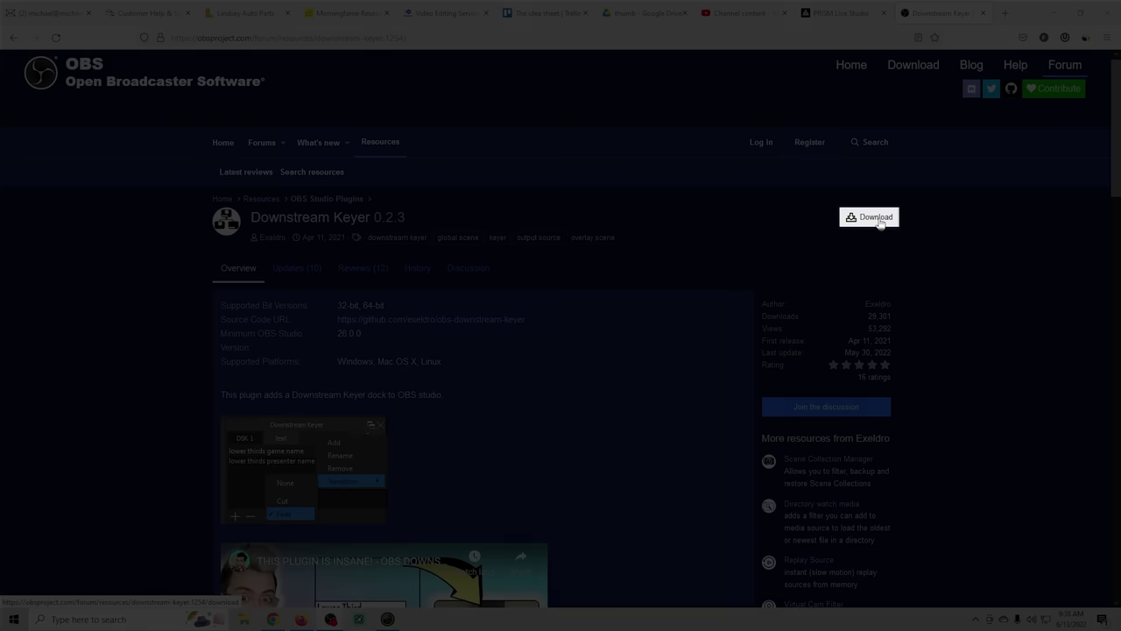
- Download the Downstream Keyer 0.2.3 windows-installer.zip and show it in File Explorer
left_click(879, 219)
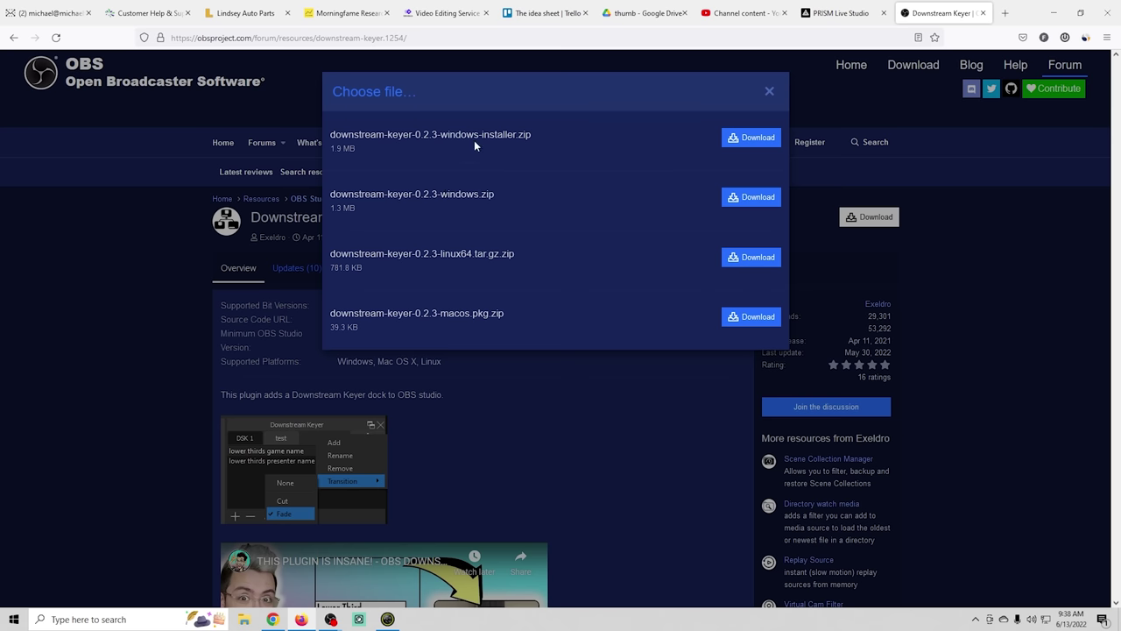
left_click(743, 140)
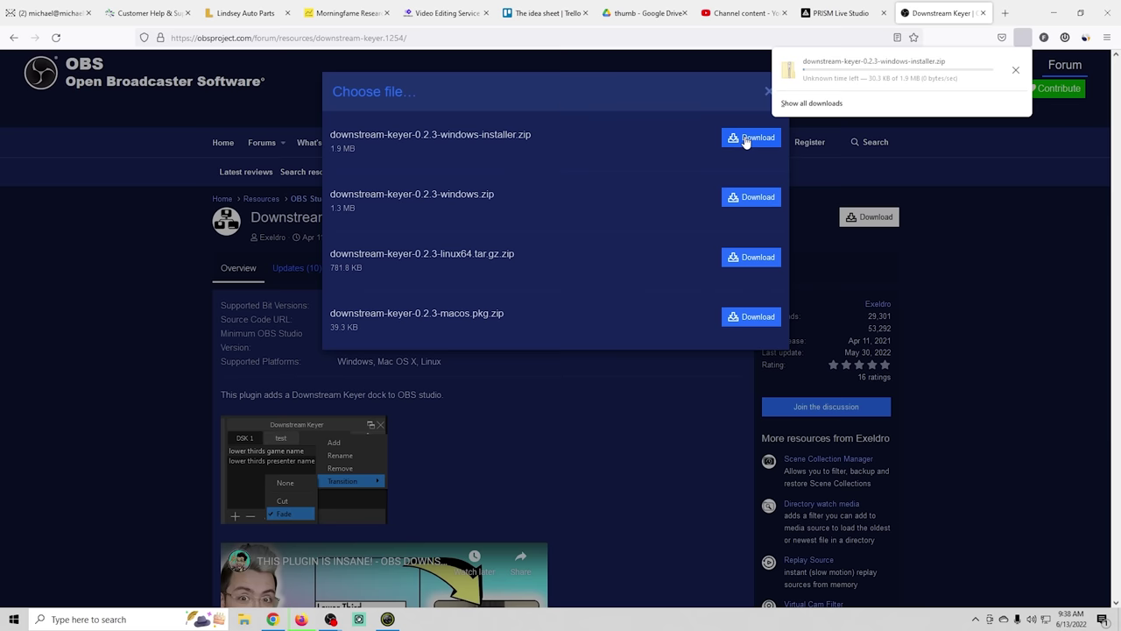
left_click(243, 619)
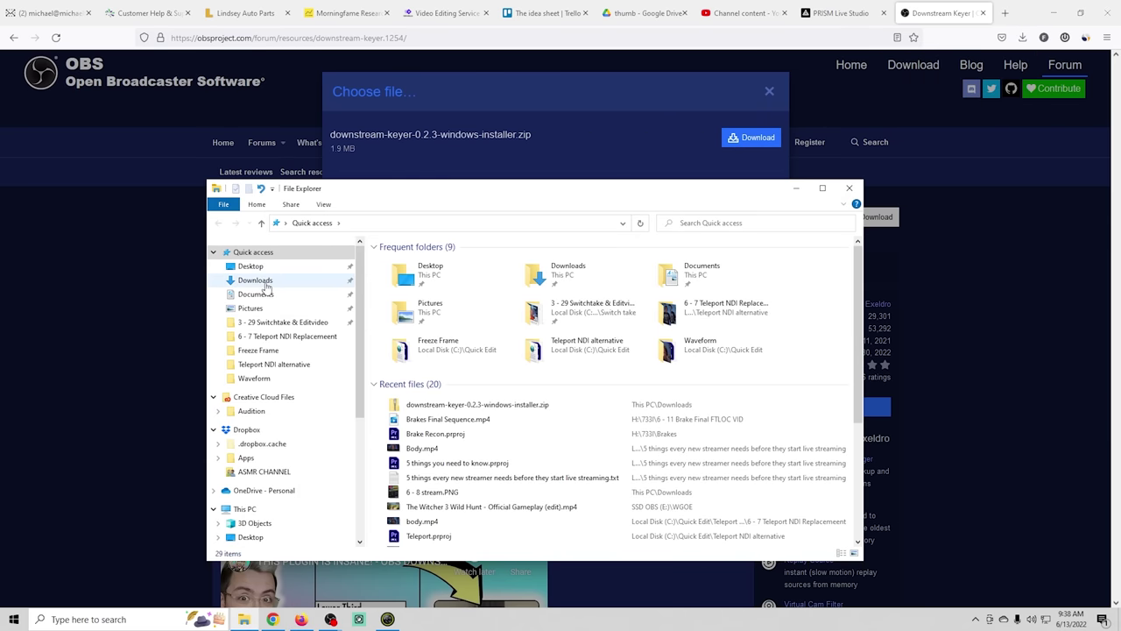
- Extract the installer zip in Downloads and launch downstream-keyer-installer.exe from the extracted folder
left_click(255, 281)
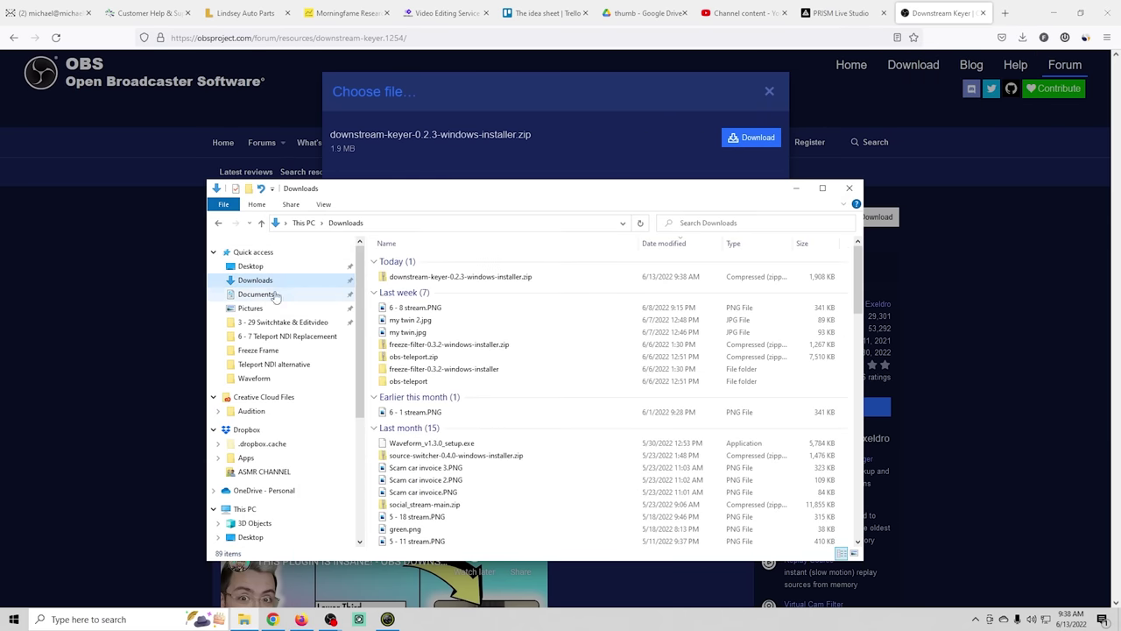
right_click(449, 277)
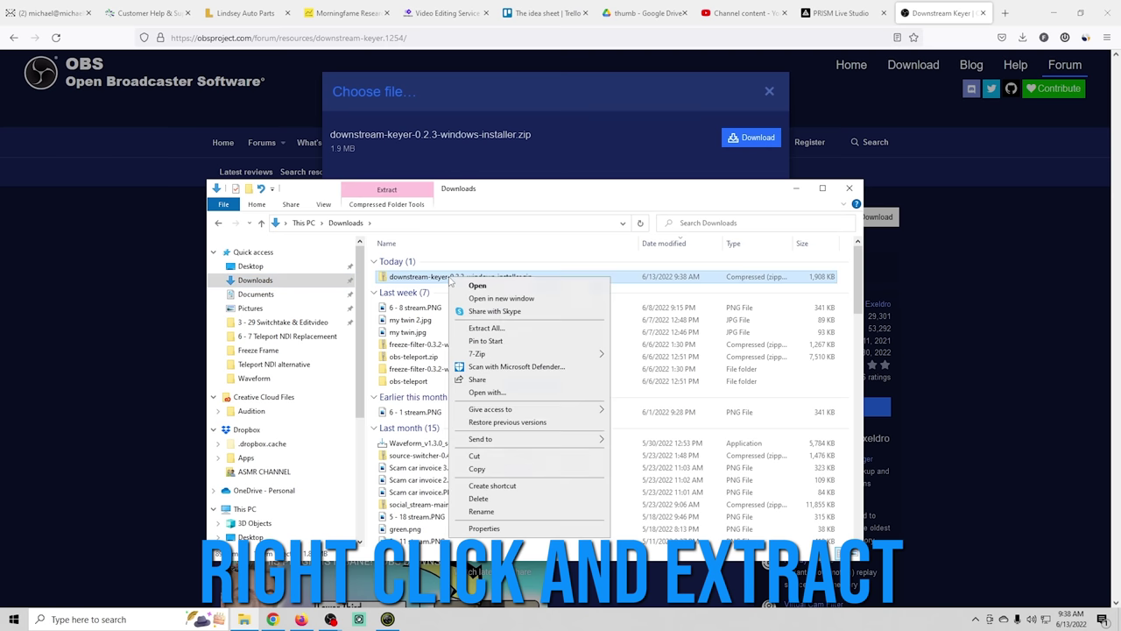
left_click(486, 328)
key("Return")
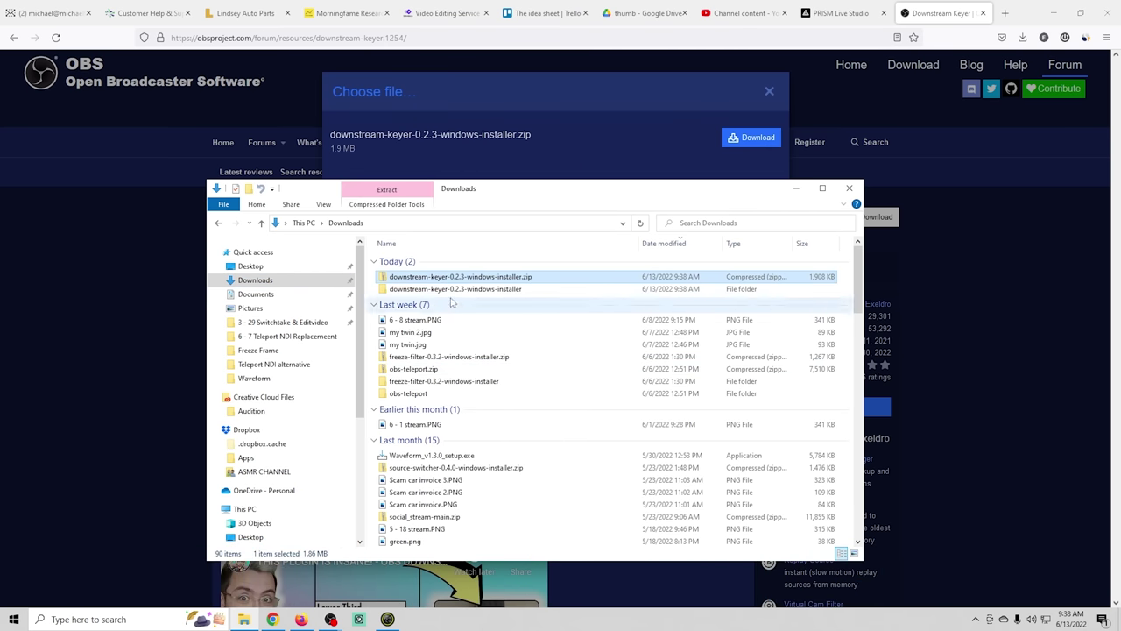
double_click(448, 293)
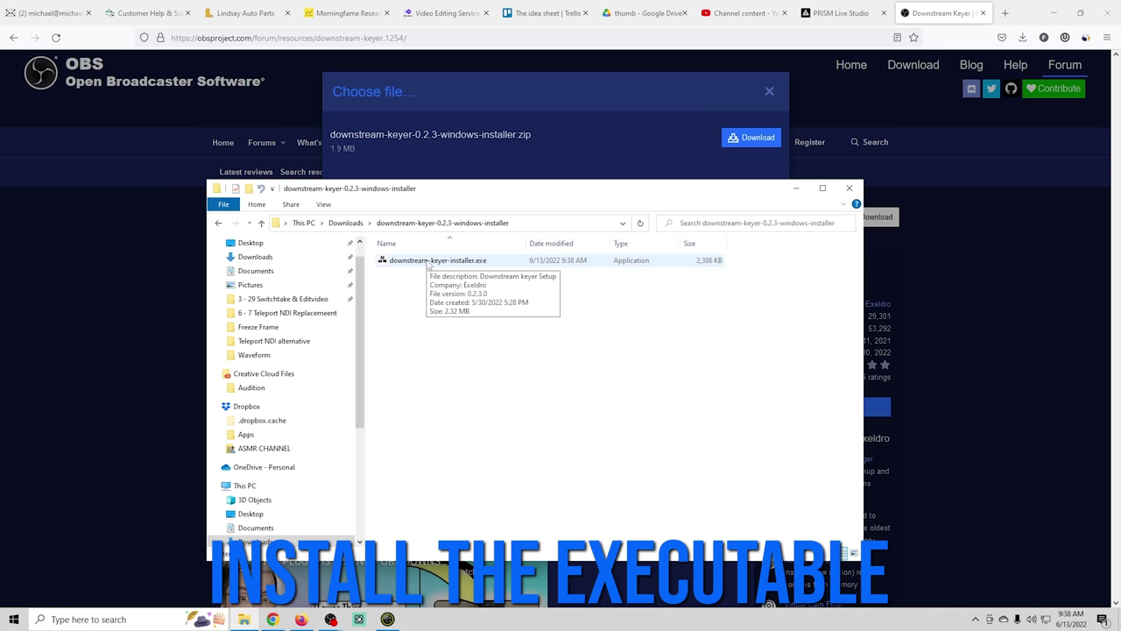
double_click(428, 262)
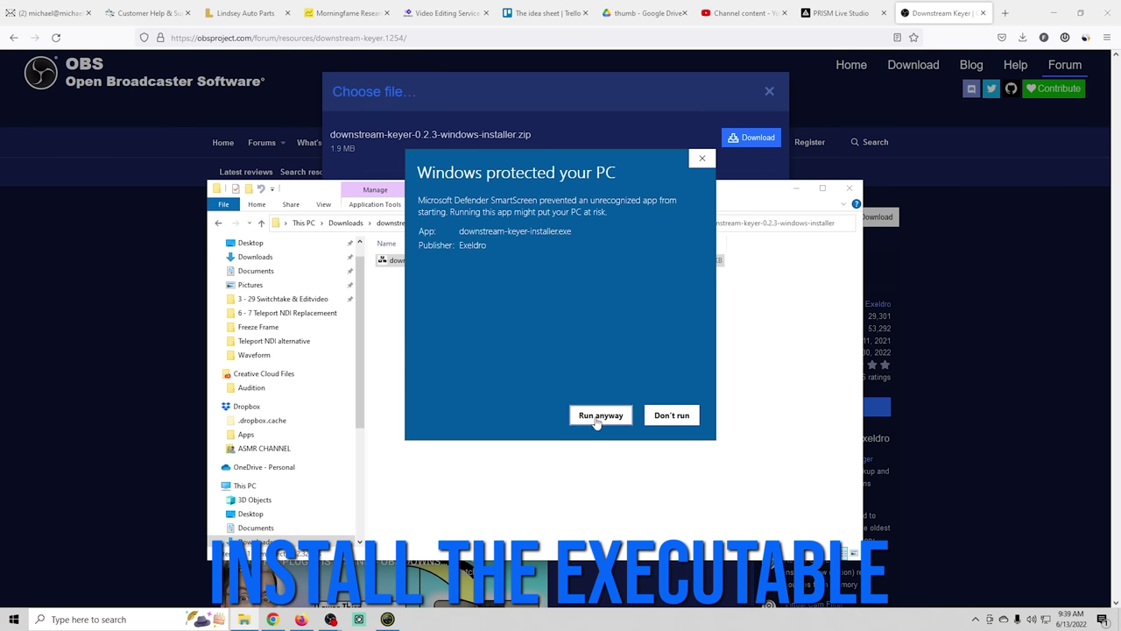
- Allow the unrecognized installer to run, then browse folders but keep e:\obs-studio as the location
left_click(598, 417)
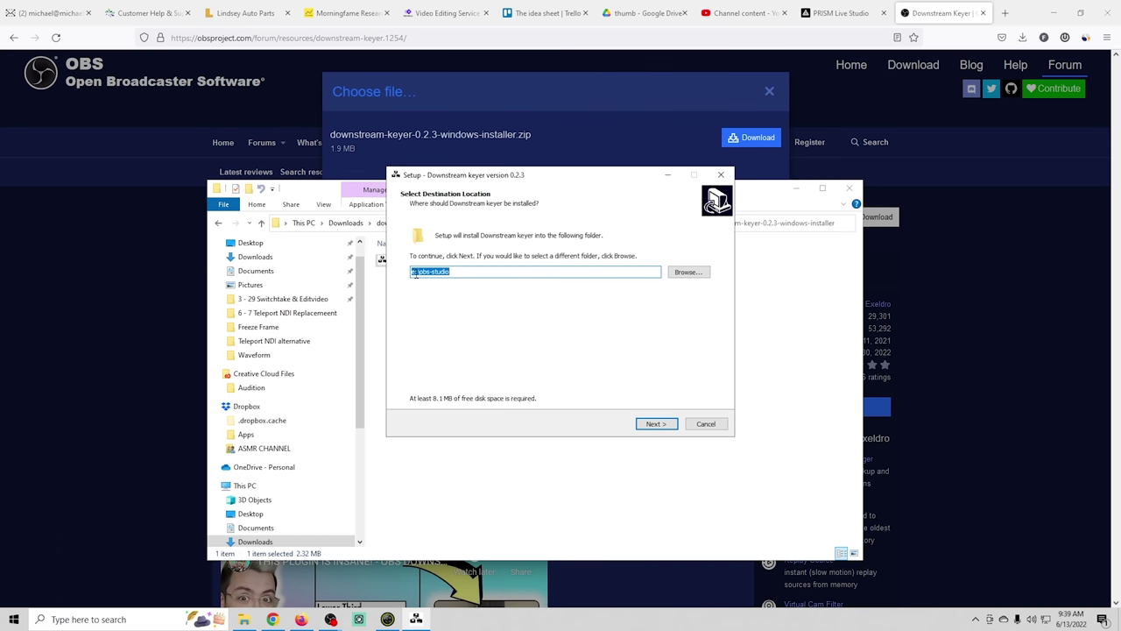
left_click(684, 273)
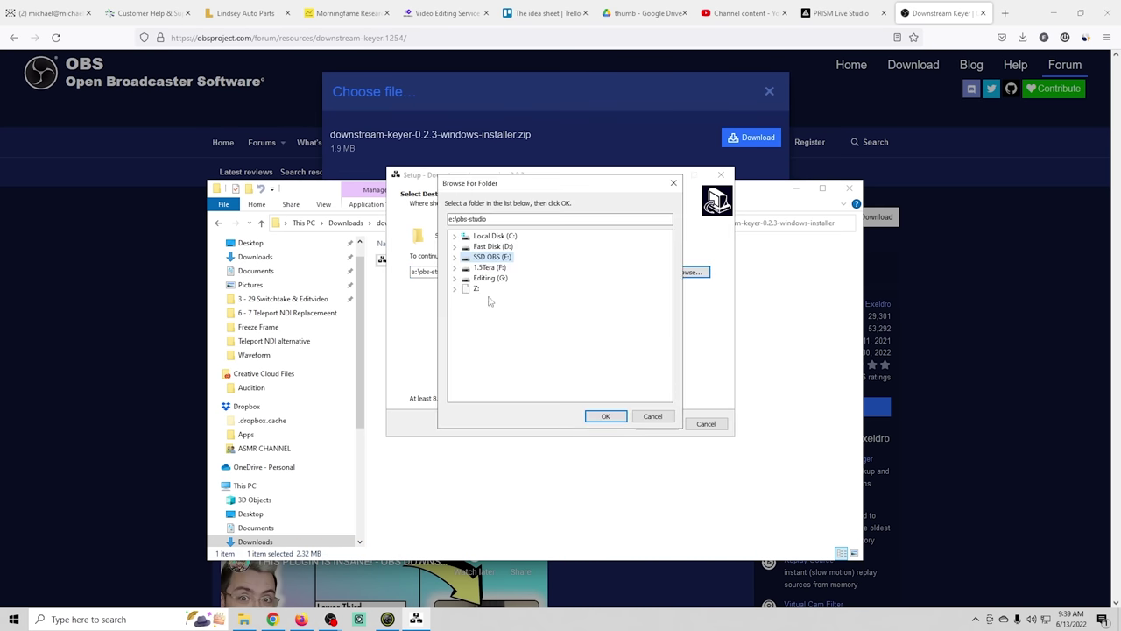
left_click(455, 237)
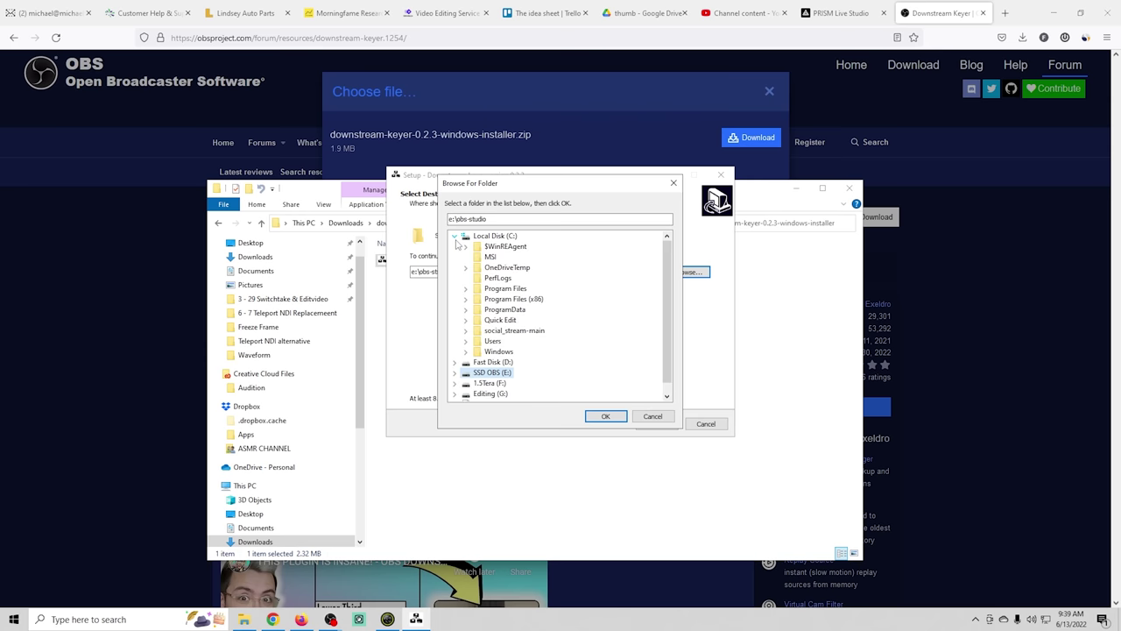
left_click(465, 309)
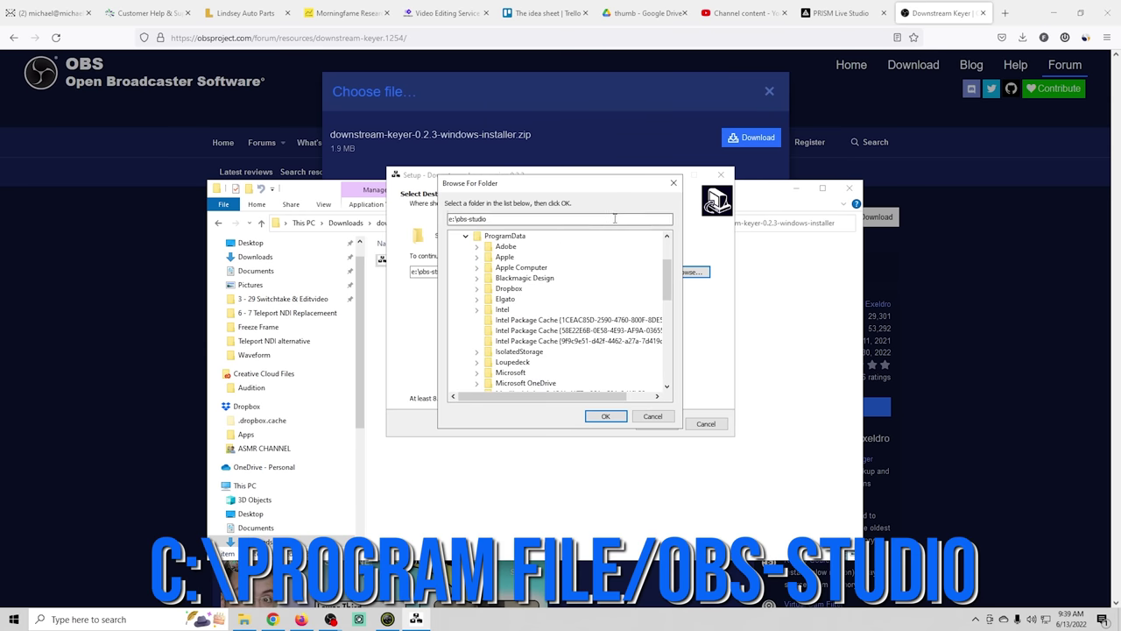
left_click_drag(615, 190, 830, 230)
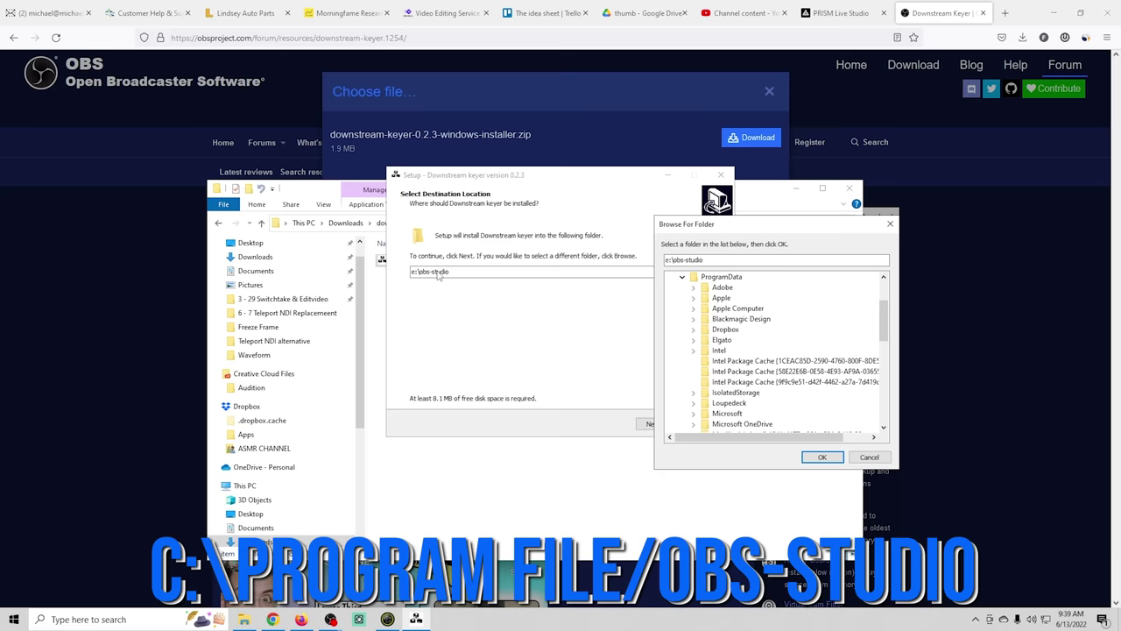
left_click(822, 456)
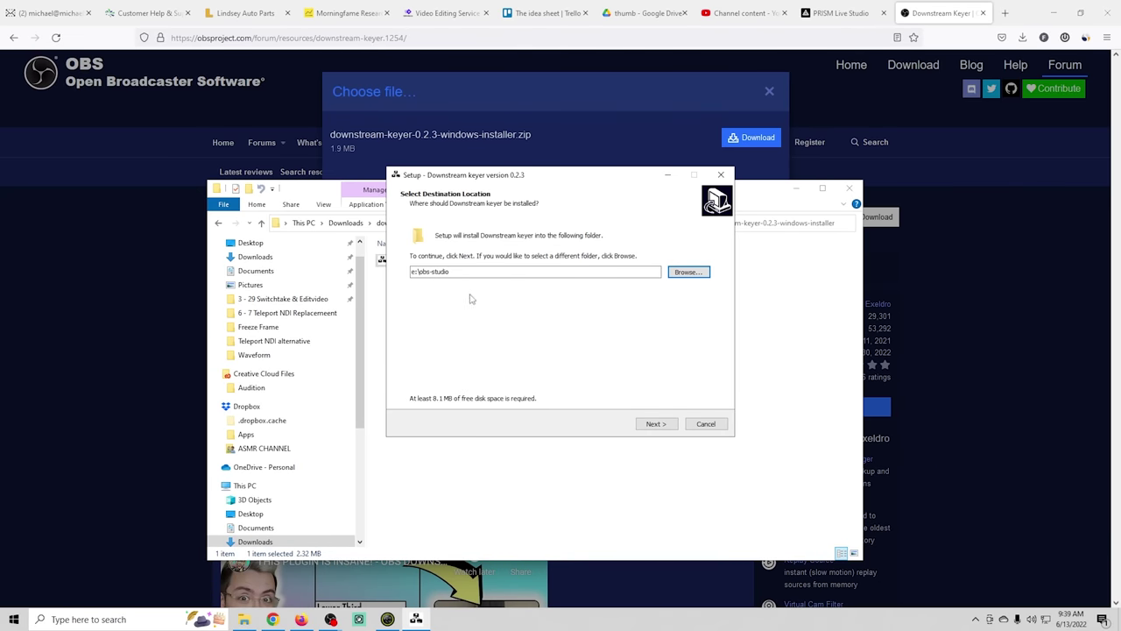
- Install Downstream Keyer into e:\obs-studio with the Downstream keyer Start menu folder, then finish
left_click(650, 424)
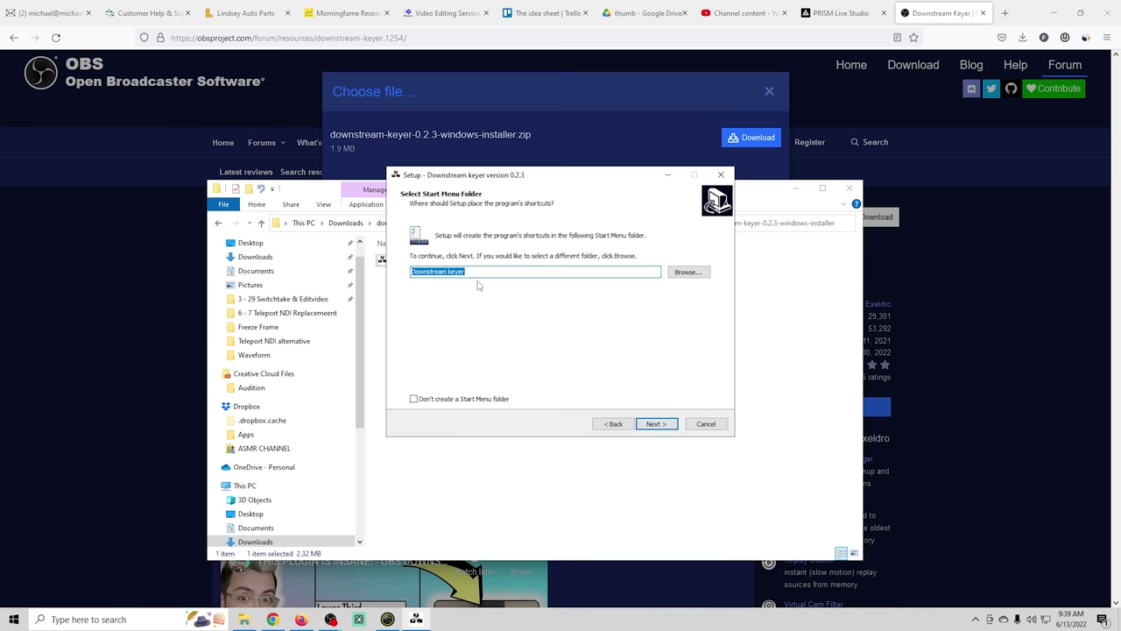
left_click(657, 424)
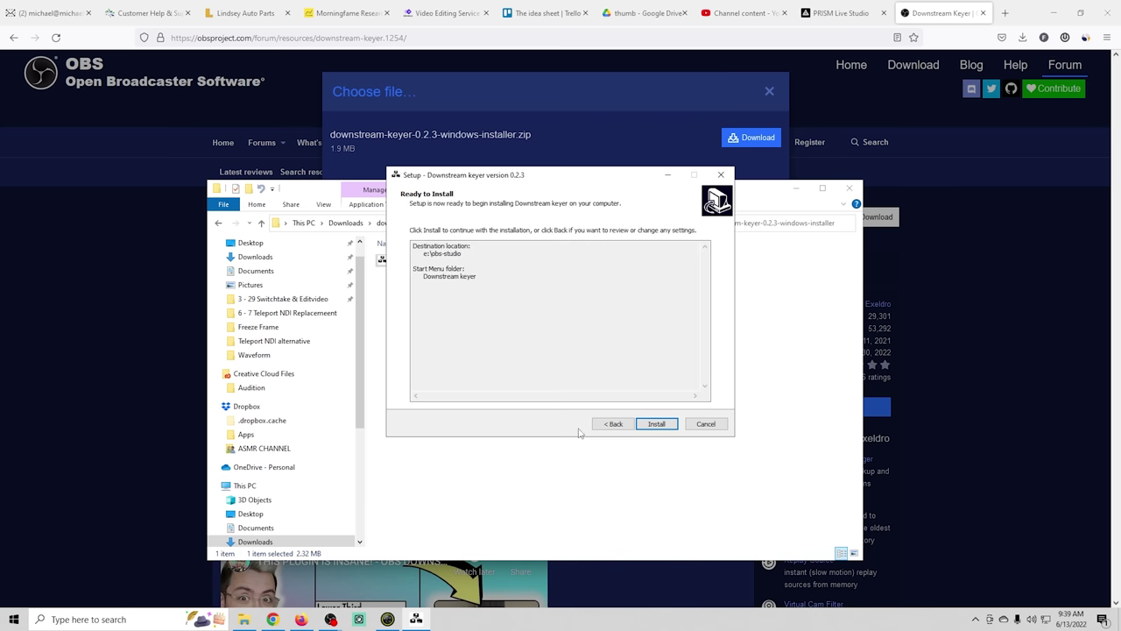
left_click(662, 424)
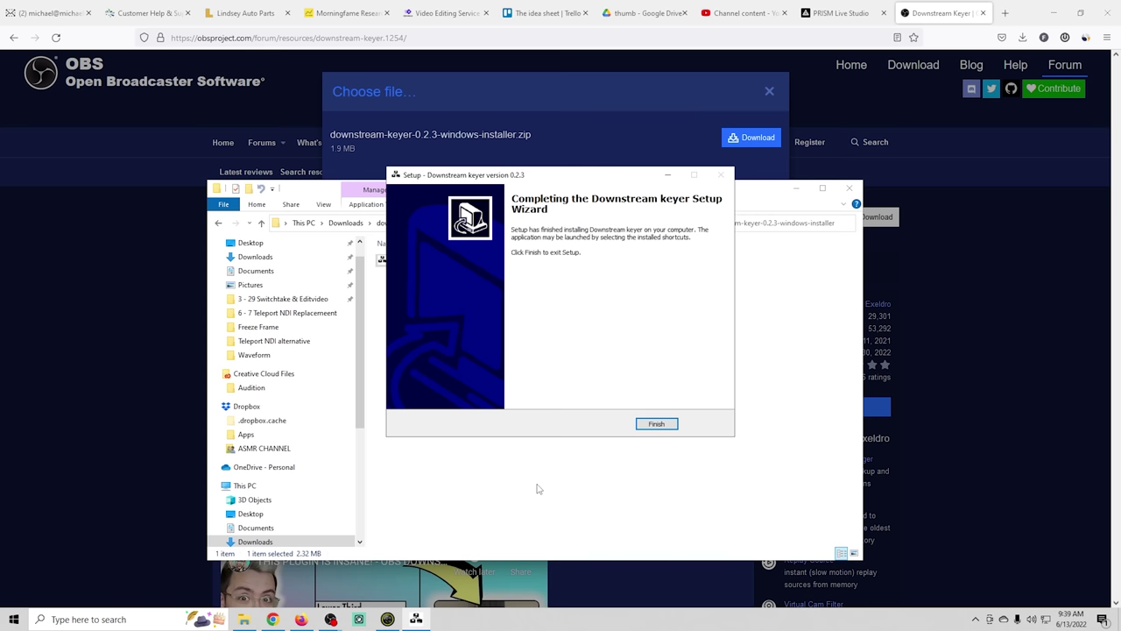
left_click(652, 426)
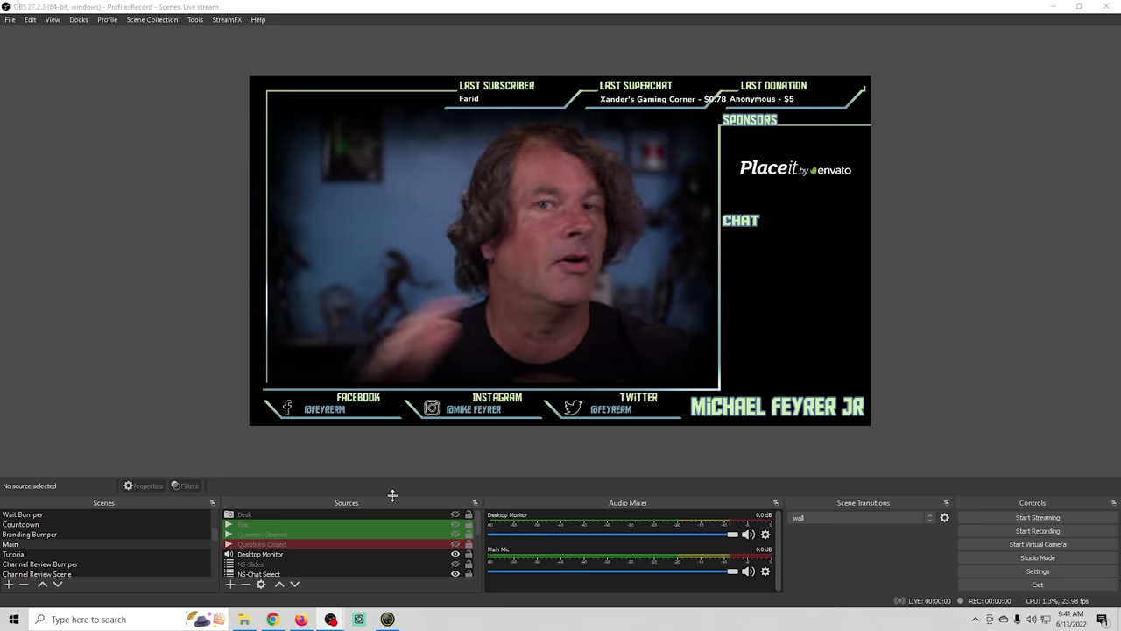
left_click_drag(392, 495, 385, 238)
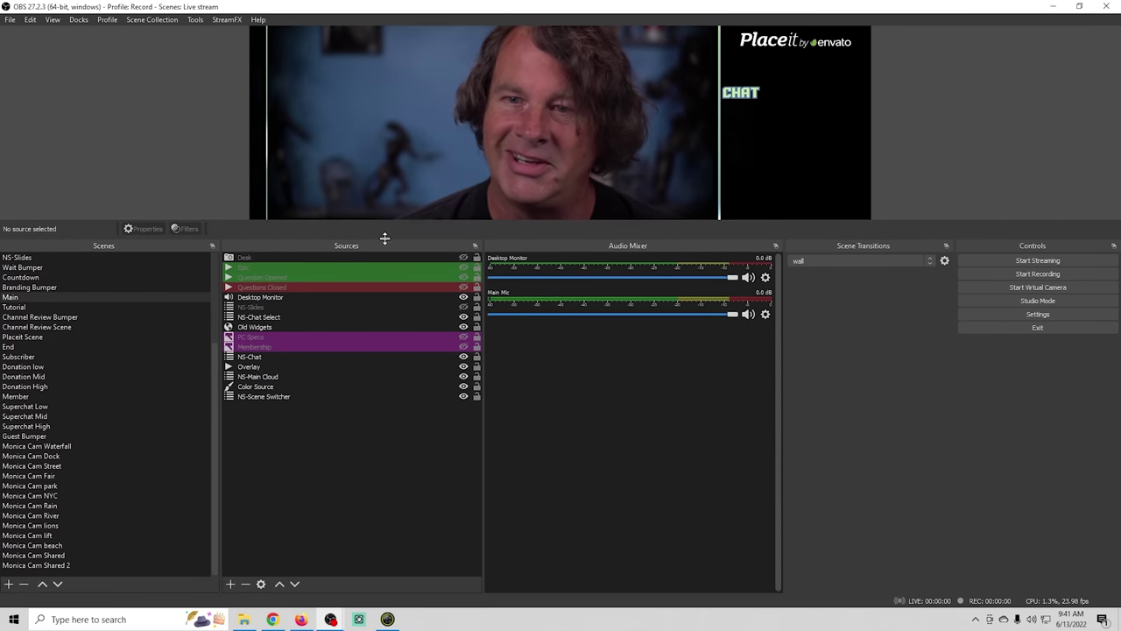
scroll(94, 434, "up", 3)
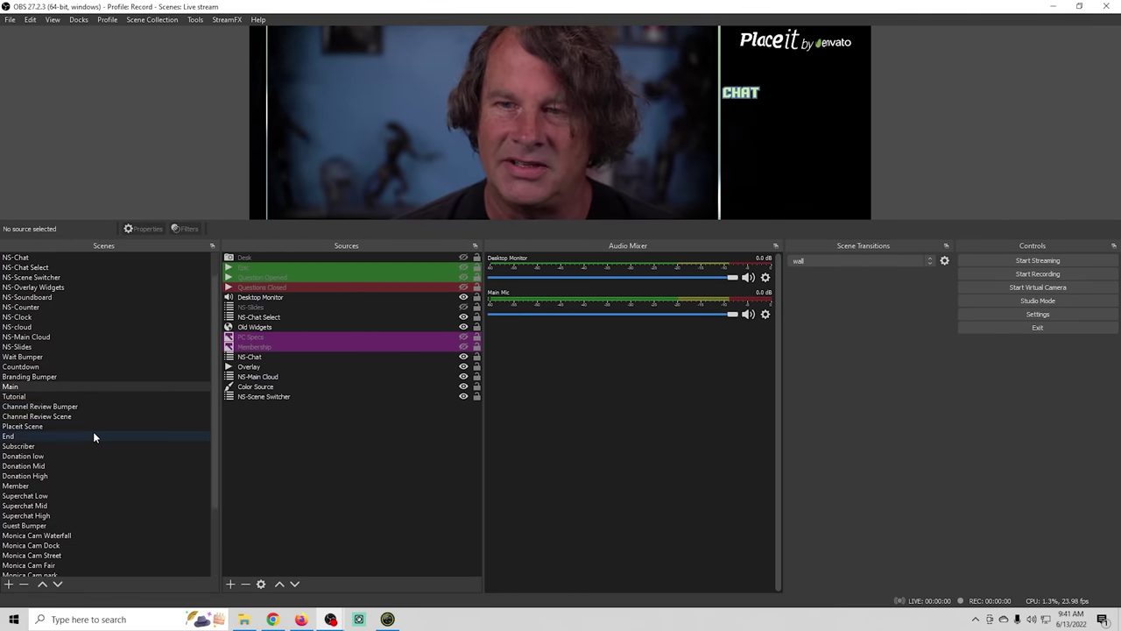
scroll(93, 434, "down", 3)
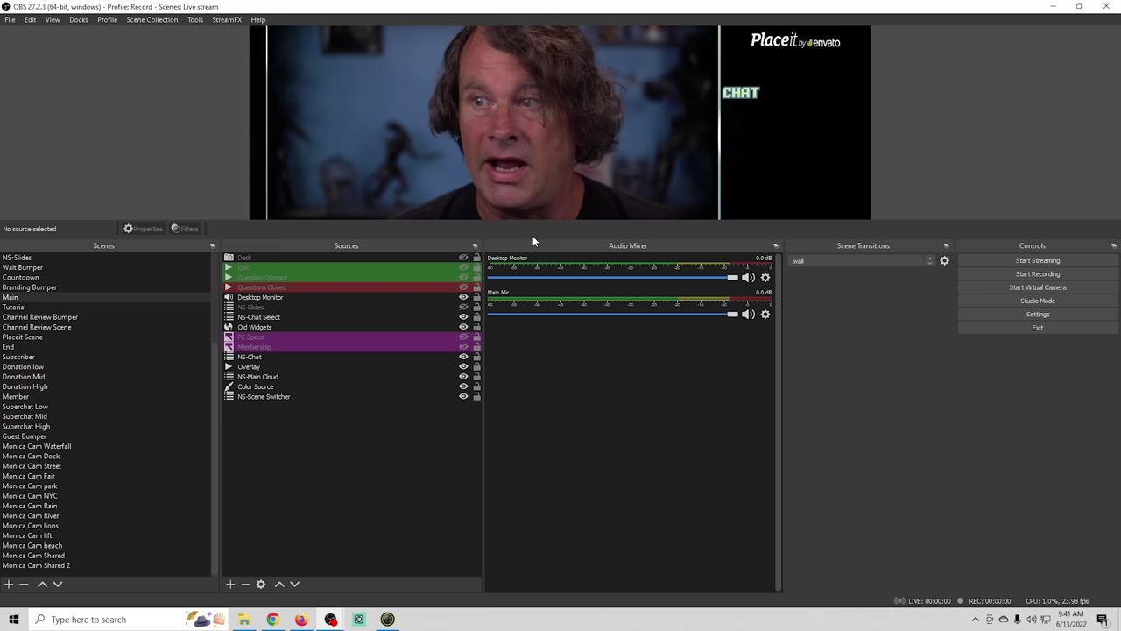
left_click_drag(532, 240, 508, 467)
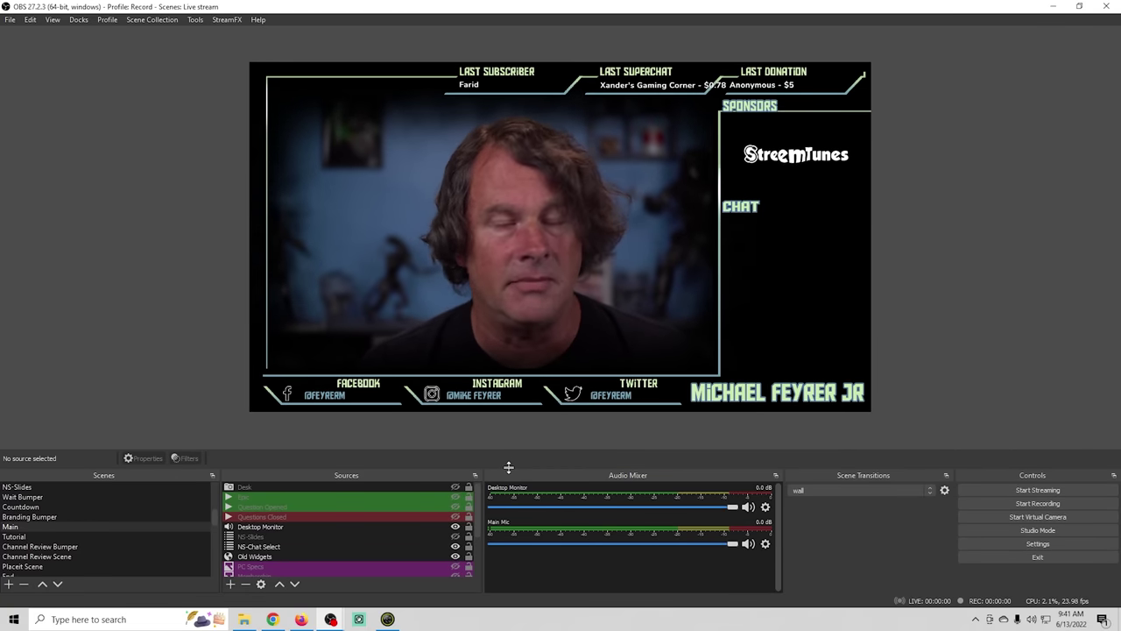
left_click(79, 20)
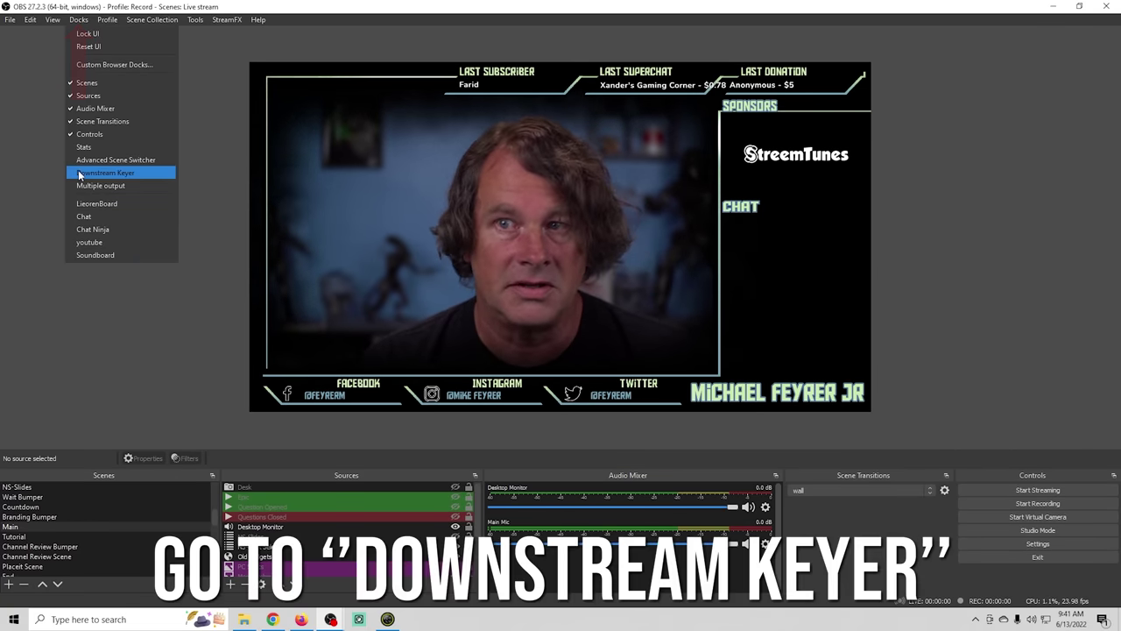
- Show the Downstream Keyer dock, dock it on the right edge, and open DSK 1's options
left_click(79, 174)
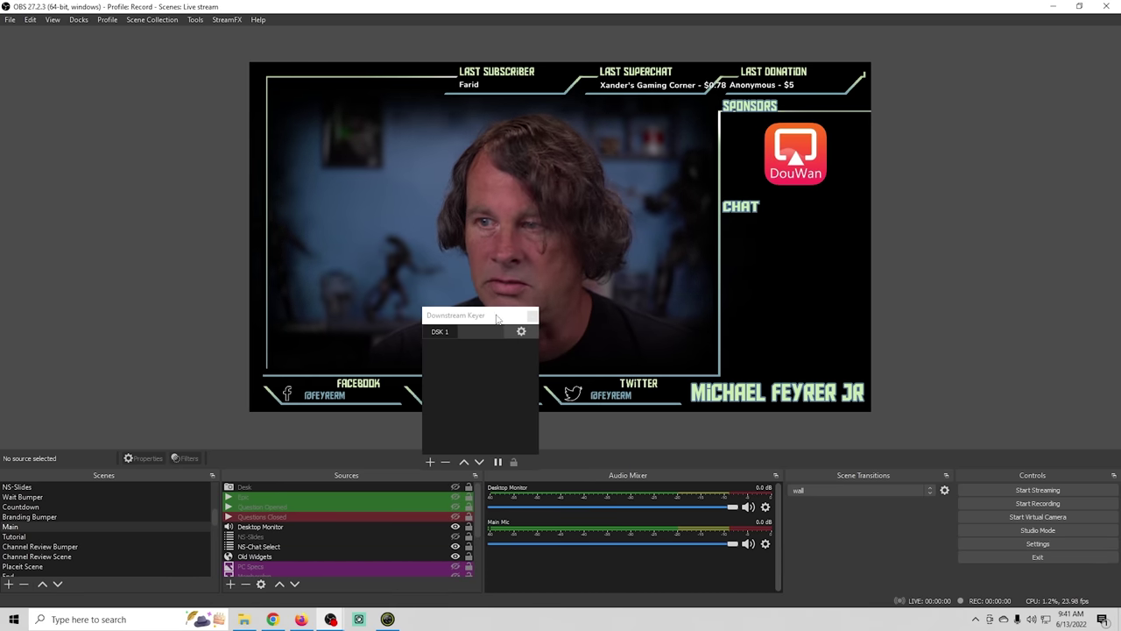
left_click_drag(497, 318, 1112, 193)
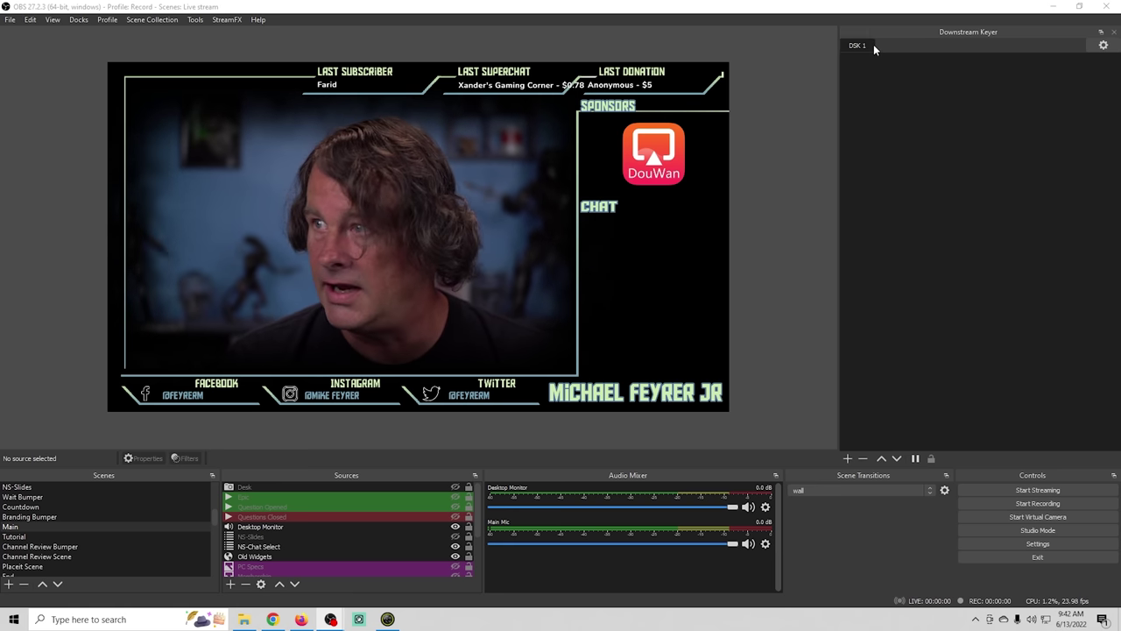
left_click(1104, 44)
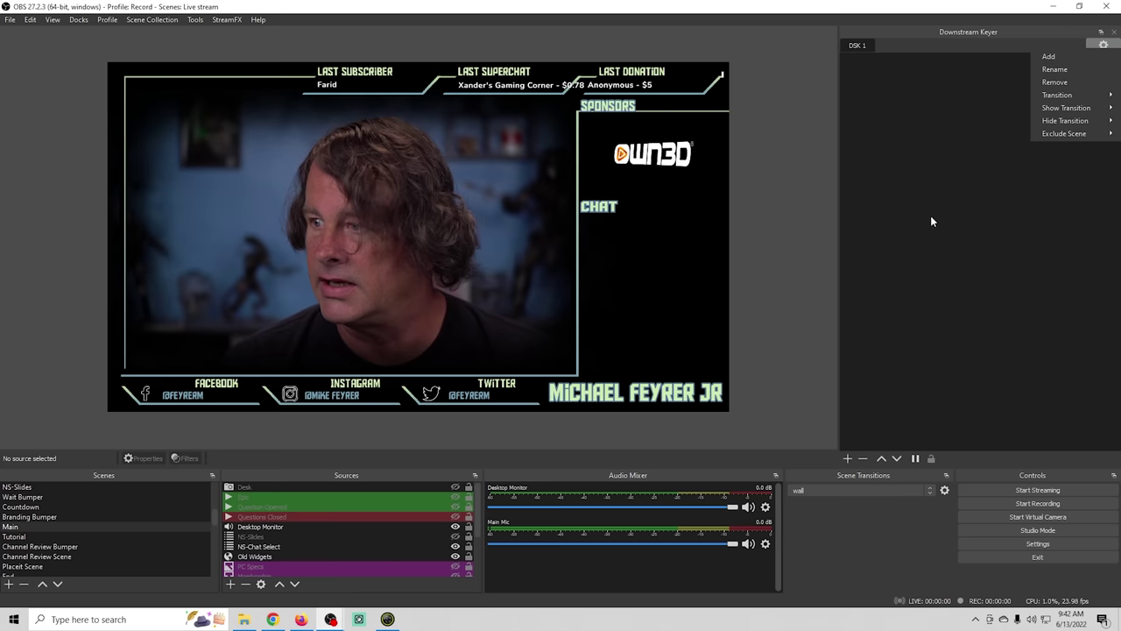
- Rename the DSK 1 keyer tab to 'Wheel of Blame'
left_click(870, 380)
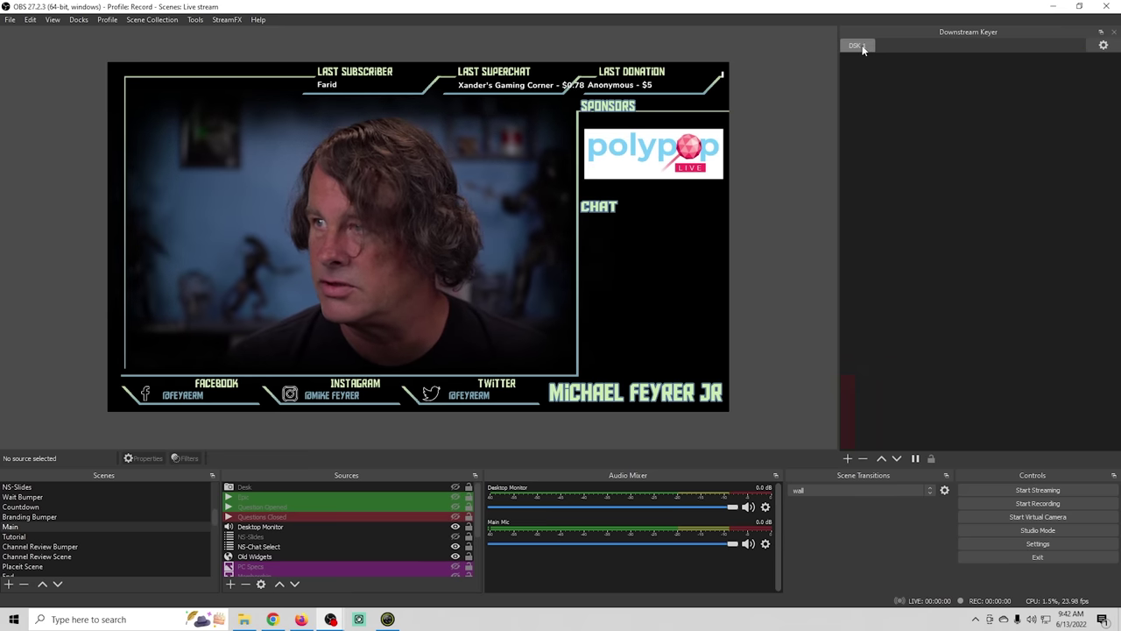
left_click(1101, 48)
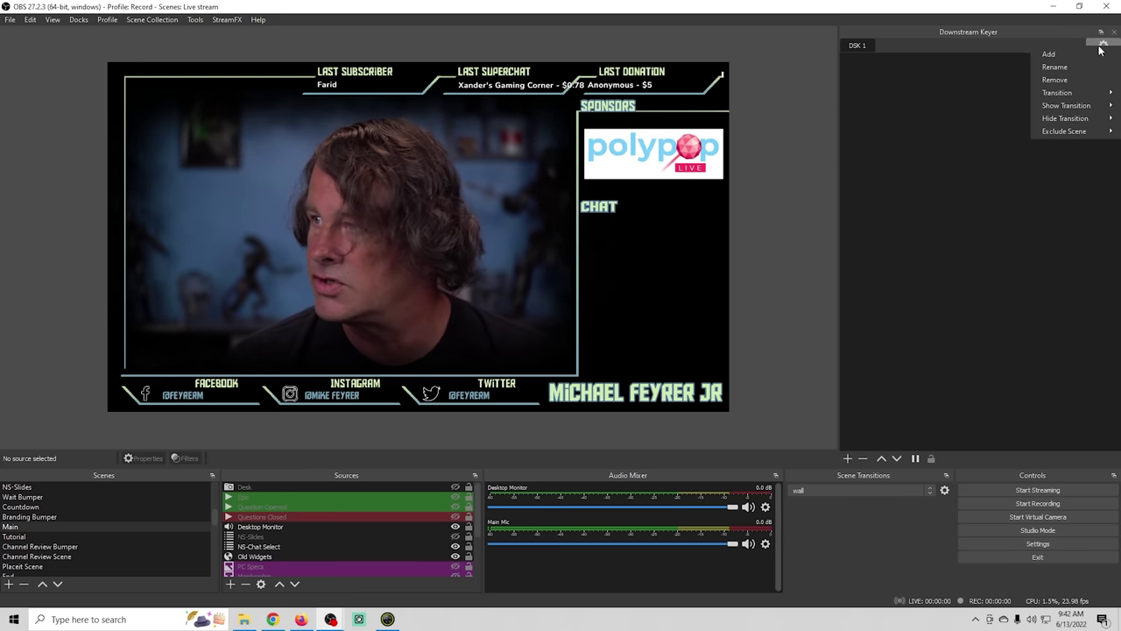
left_click(1071, 73)
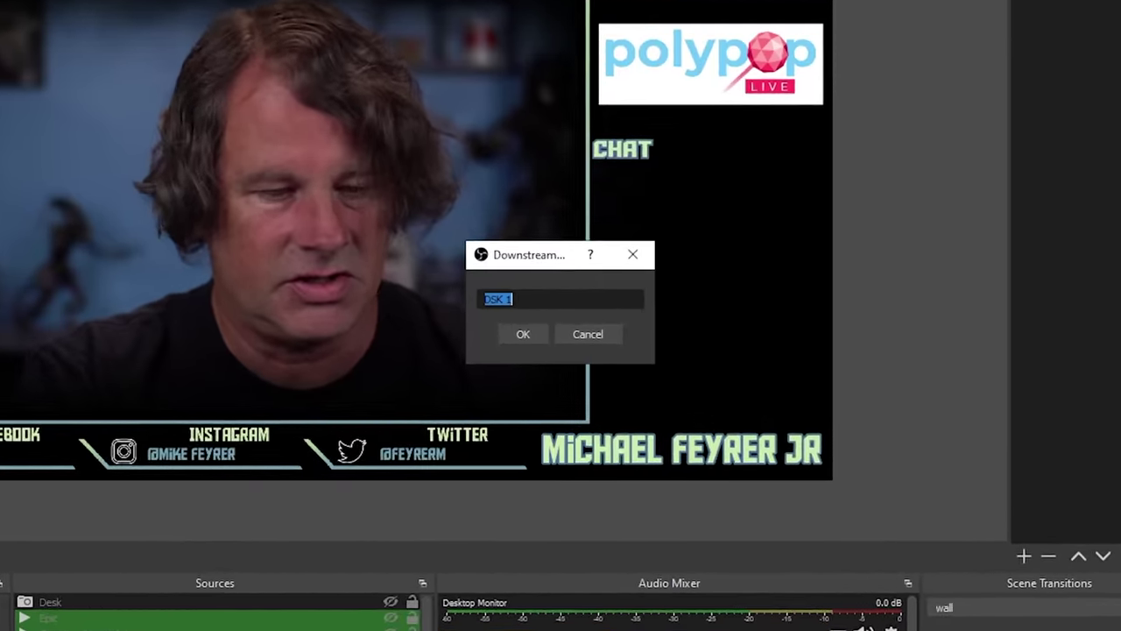
type("Wheel")
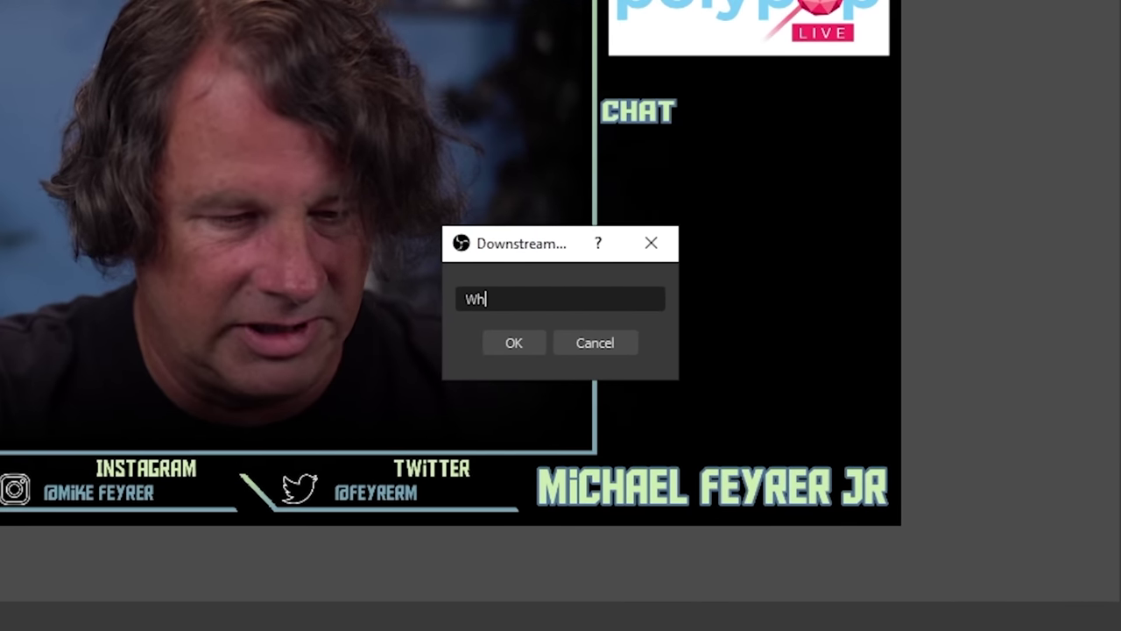
type(" of Blame")
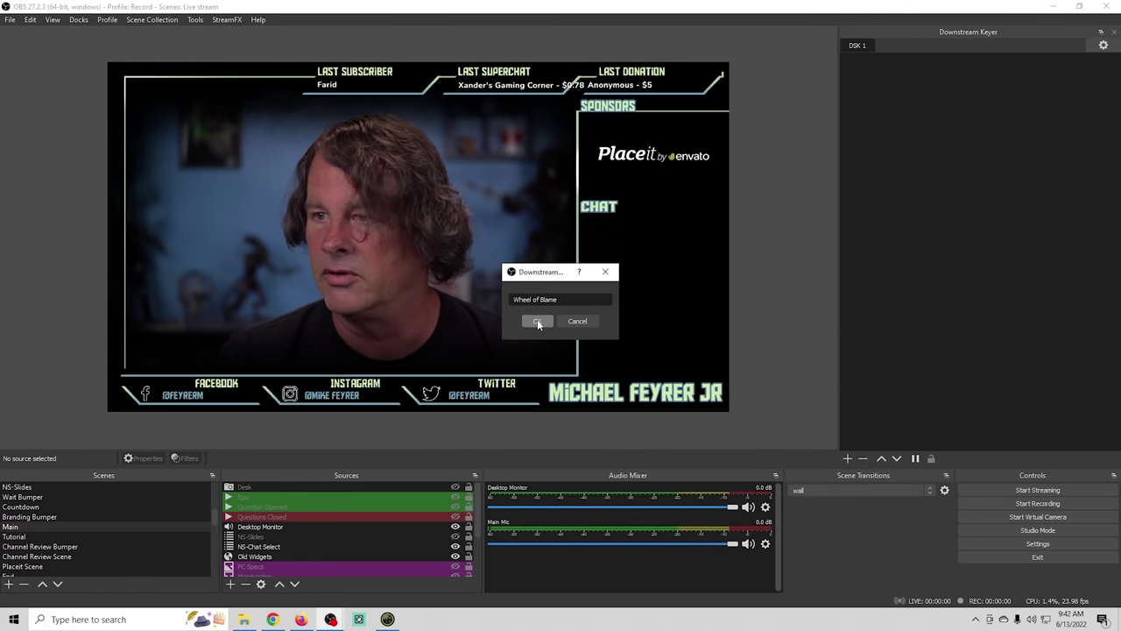
left_click(537, 321)
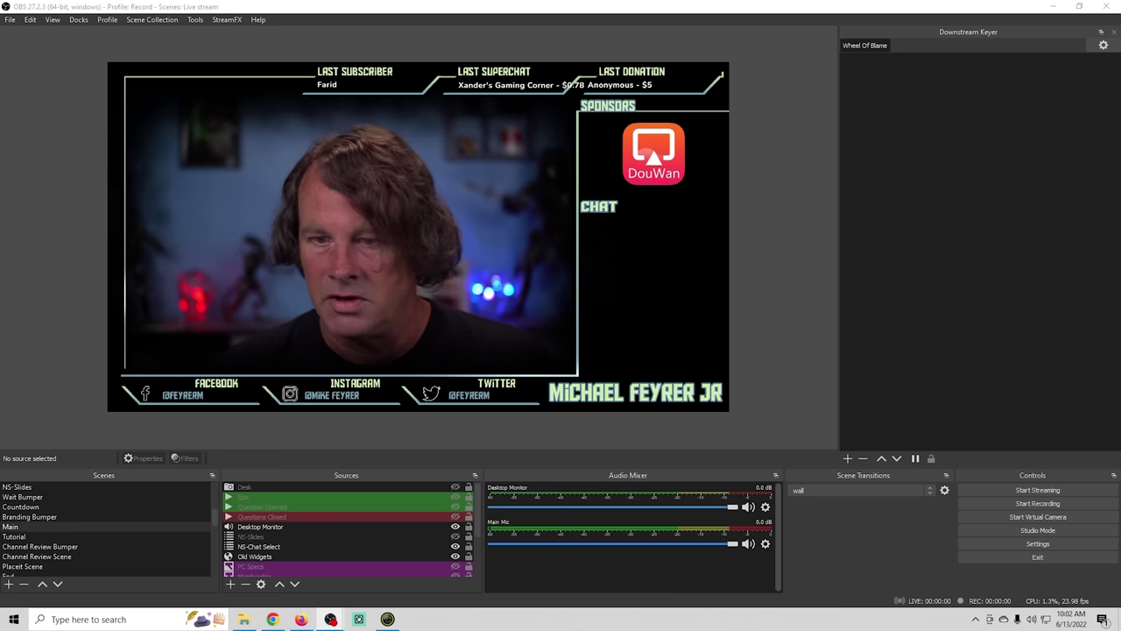
- Create a WOB MFJ scene containing a new media source named 'WOB MFJ Vid'
left_click(9, 584)
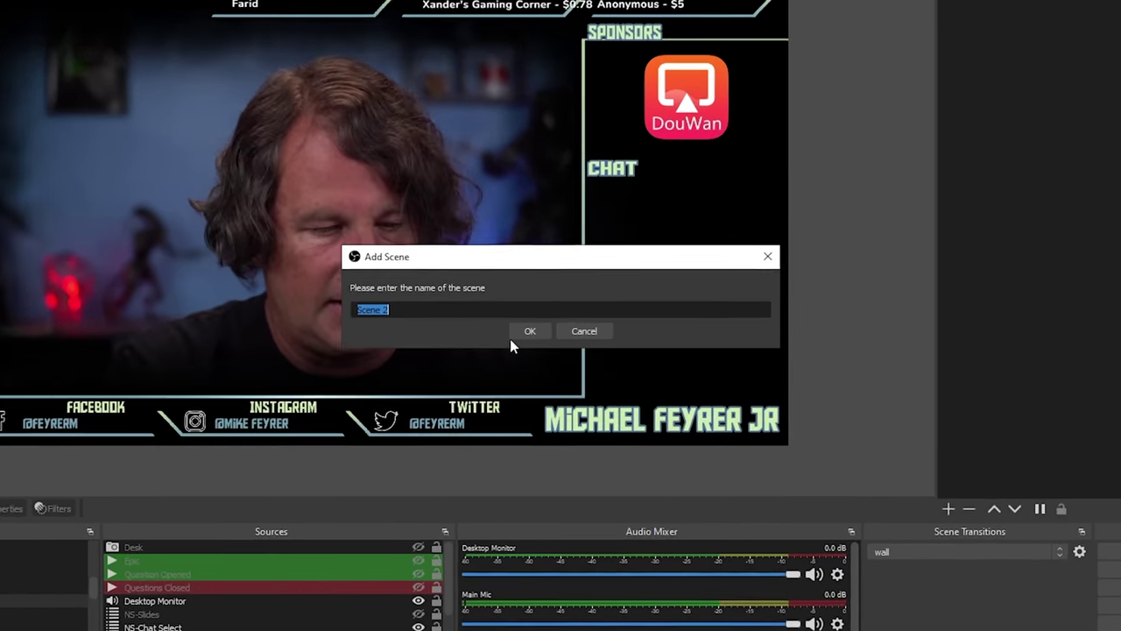
type("WOB")
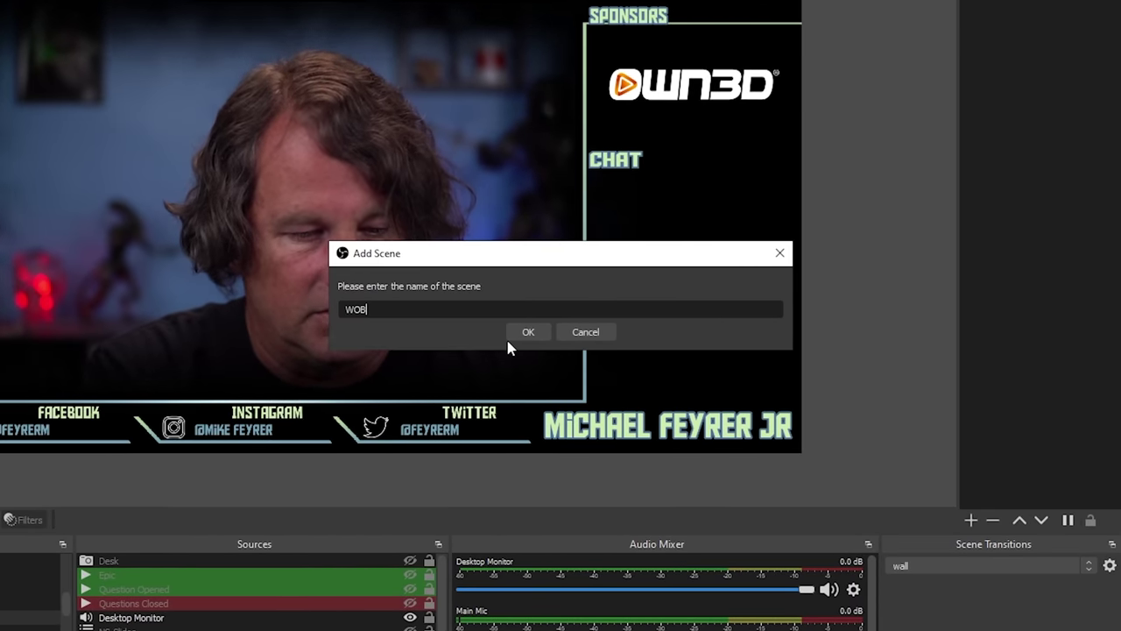
type(" M")
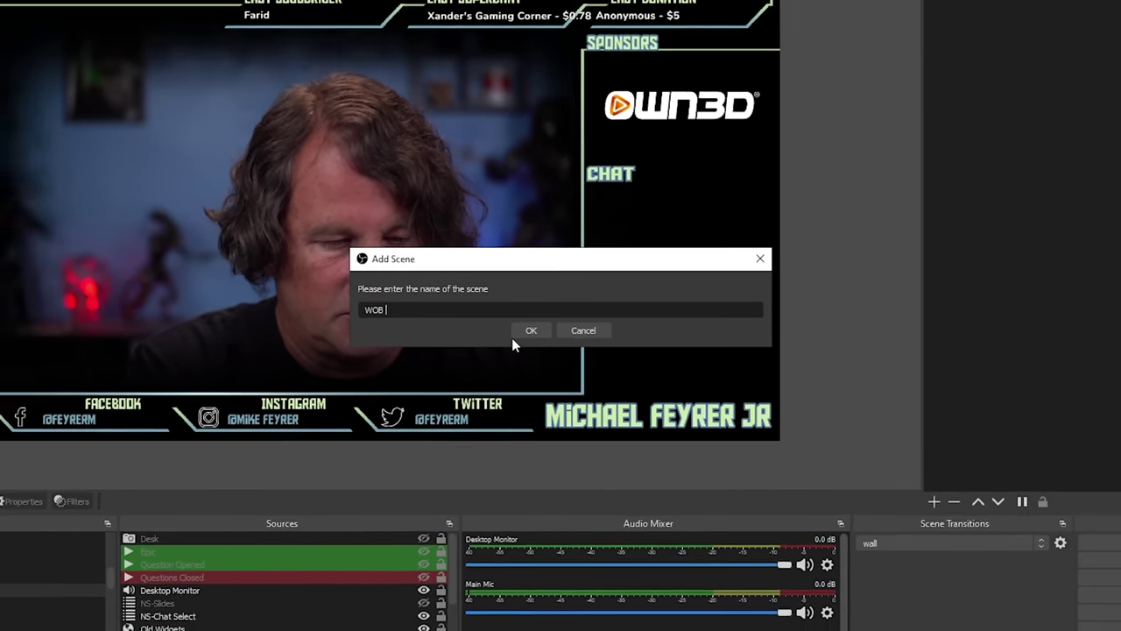
type("F")
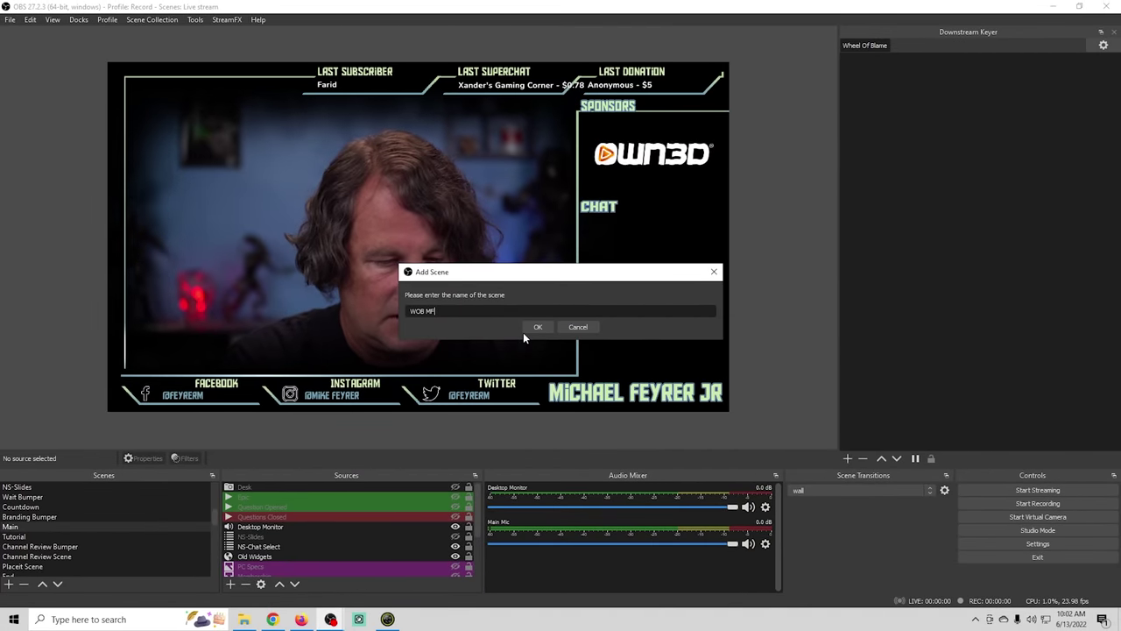
type("J")
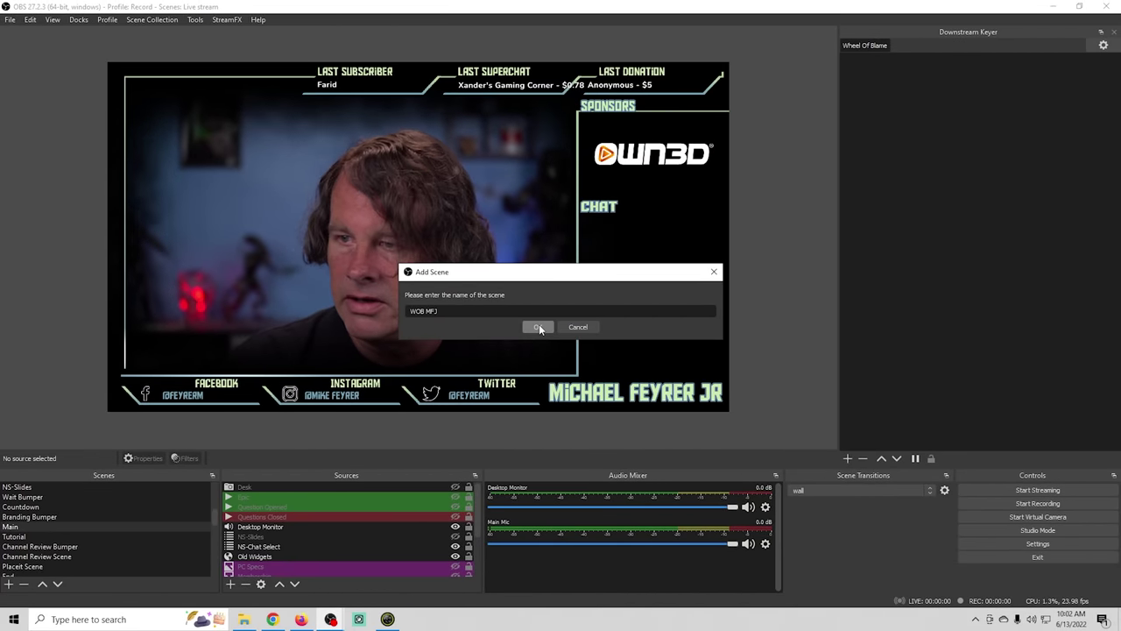
left_click(538, 326)
left_click(231, 583)
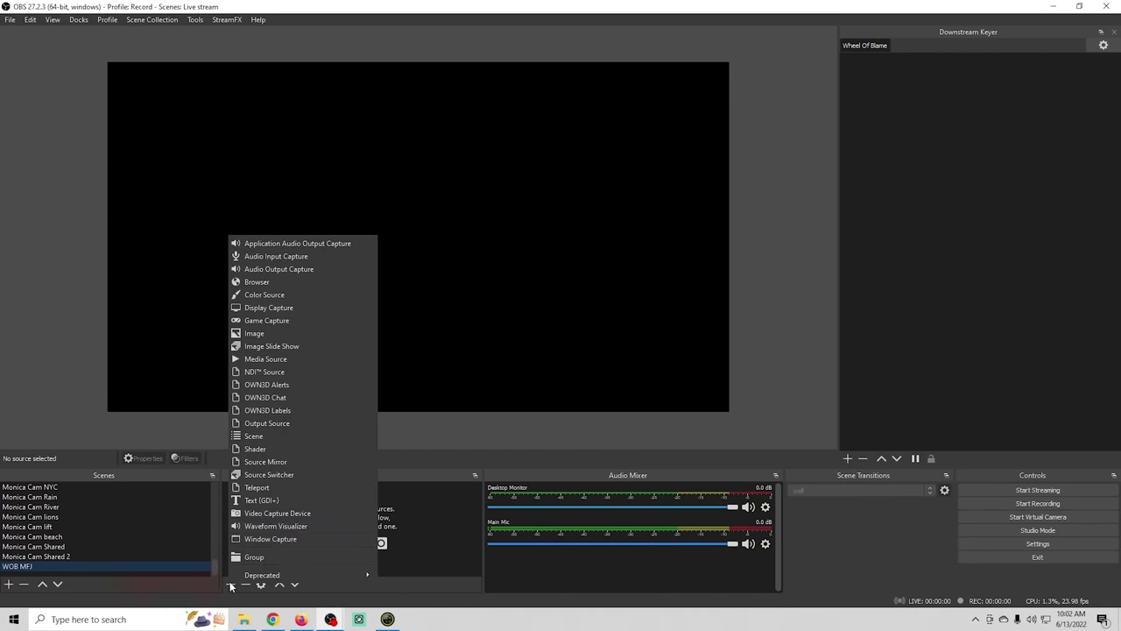
left_click(265, 359)
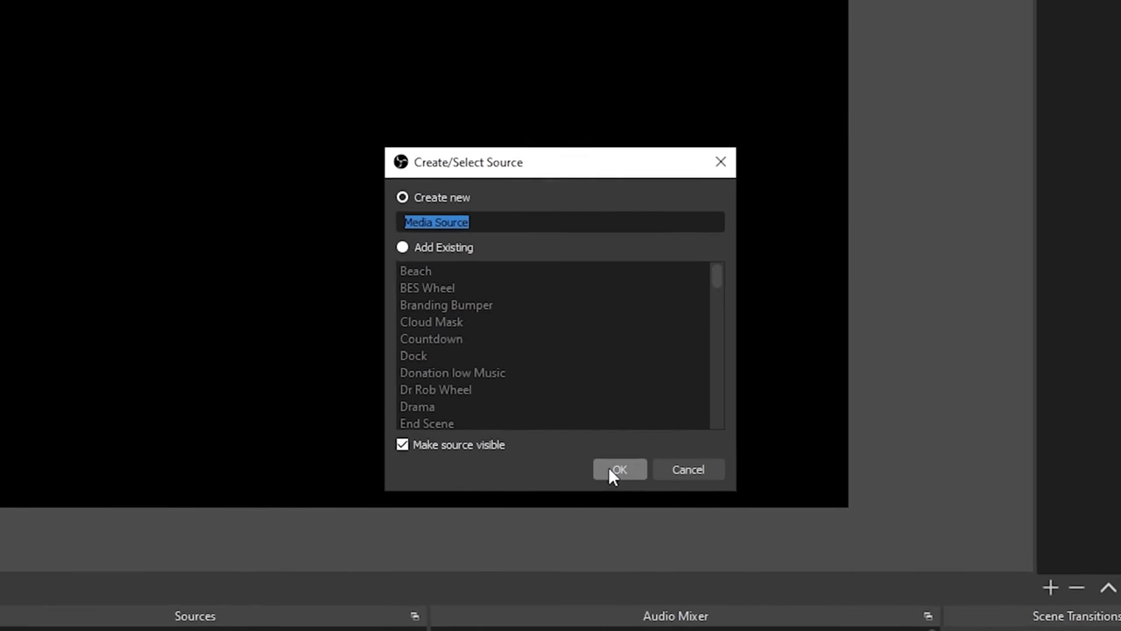
type("WOB M")
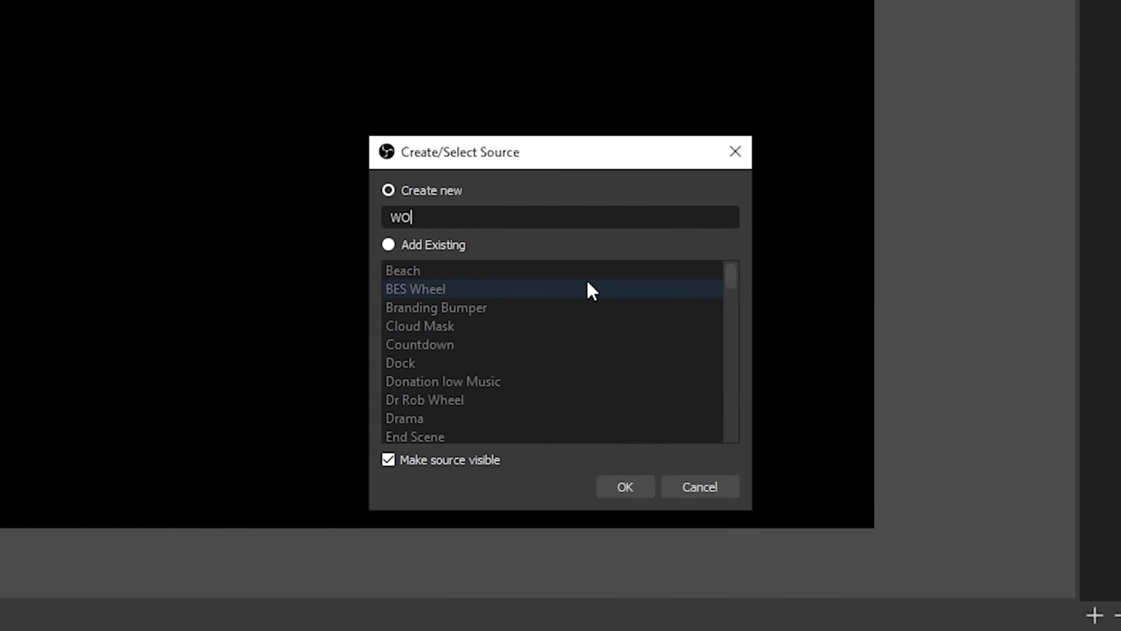
type("FJ Vid")
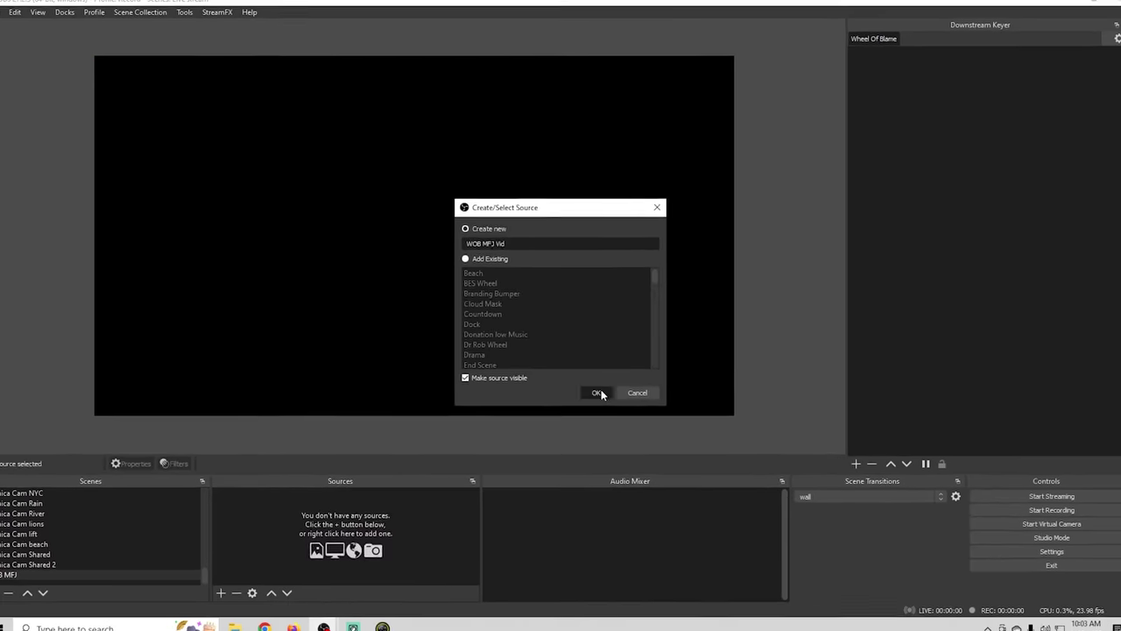
left_click(600, 394)
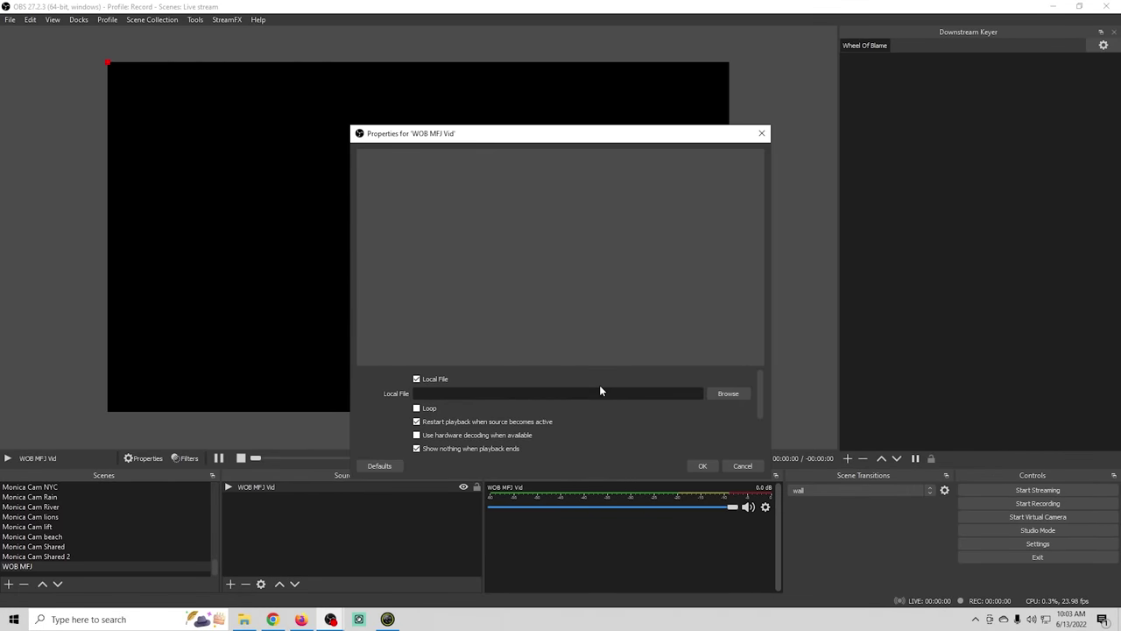
- Load the Version 01 wheel video into the source and add WOB MFJ to the keyer
left_click(729, 397)
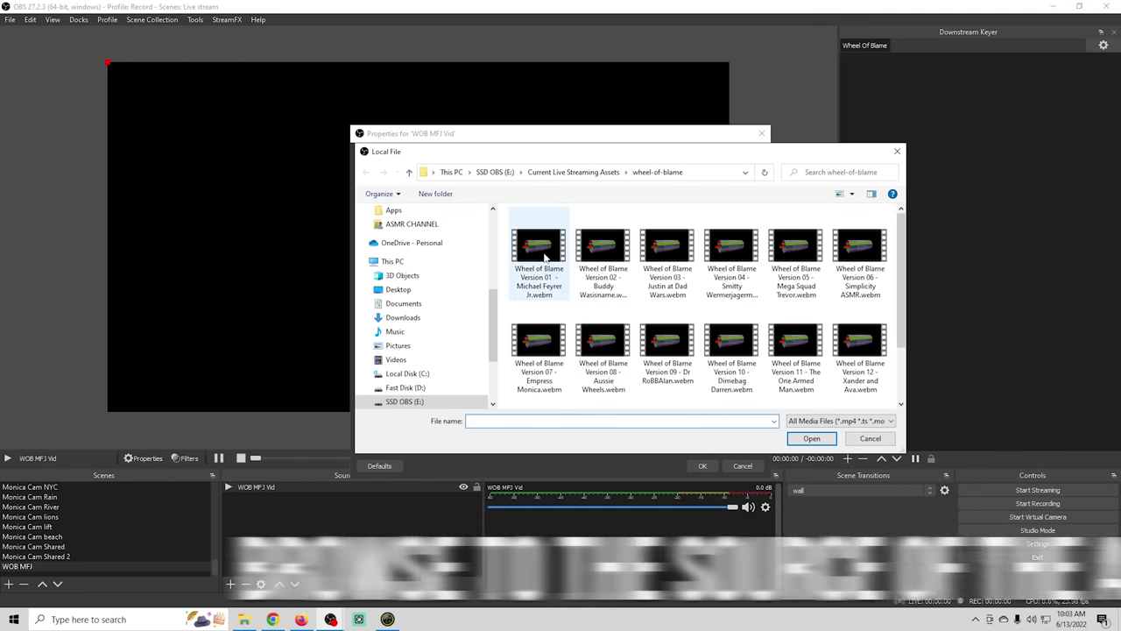
left_click(545, 256)
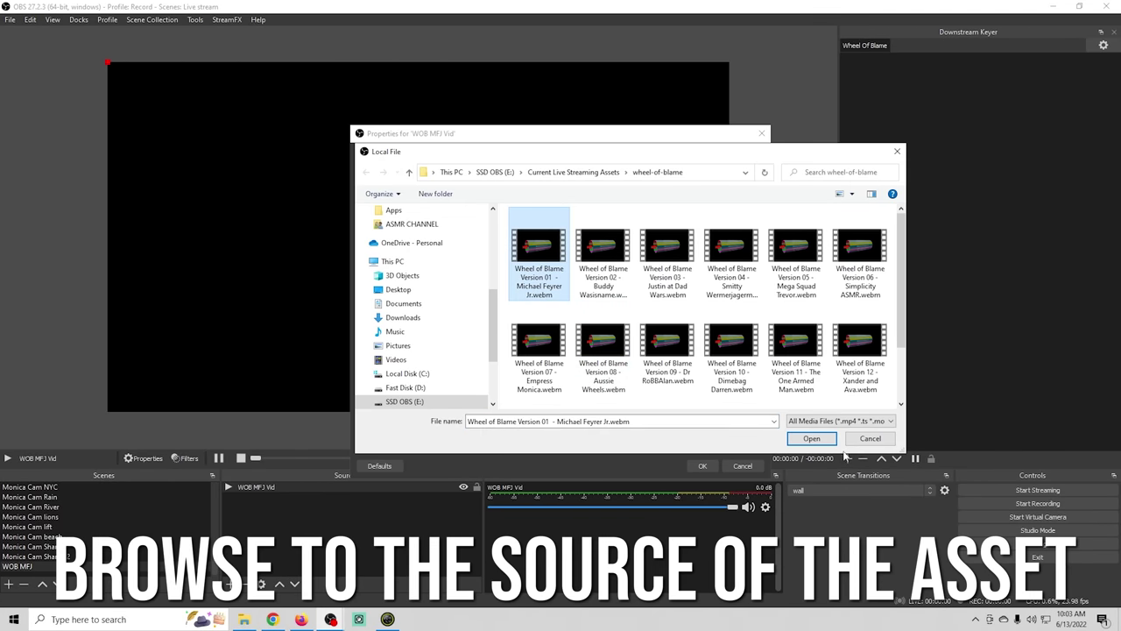
left_click(812, 439)
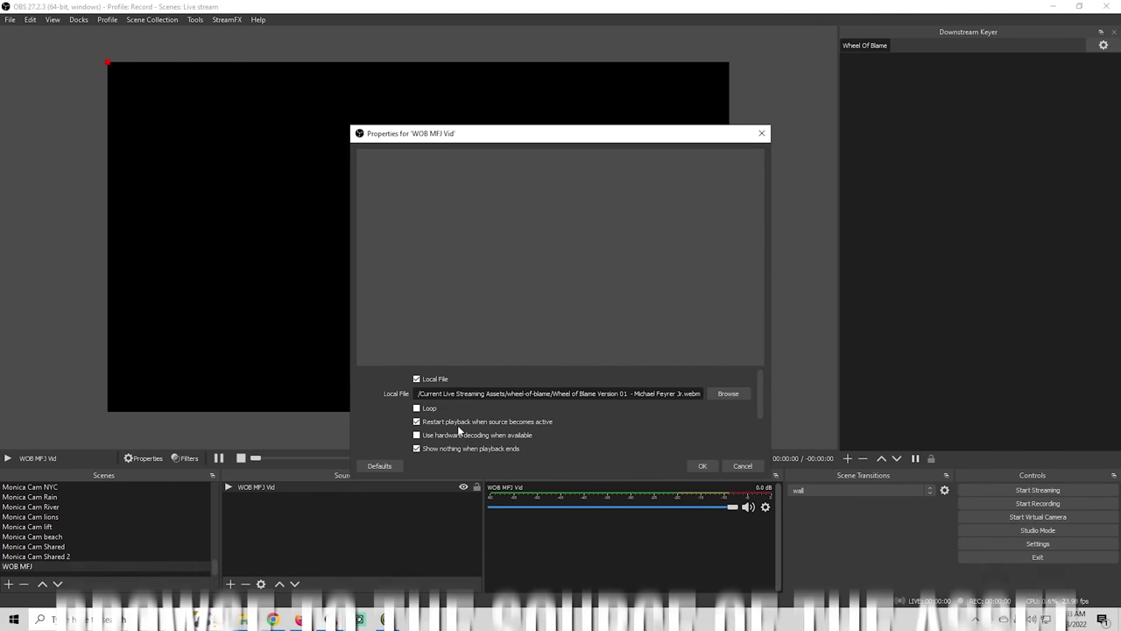
left_click(703, 466)
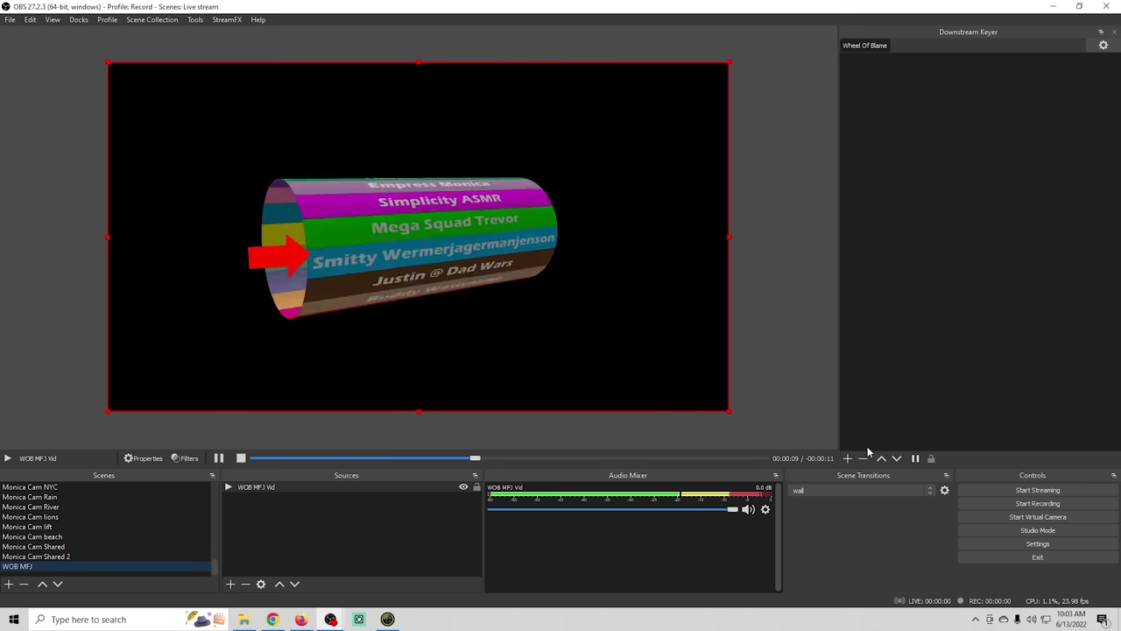
left_click(848, 458)
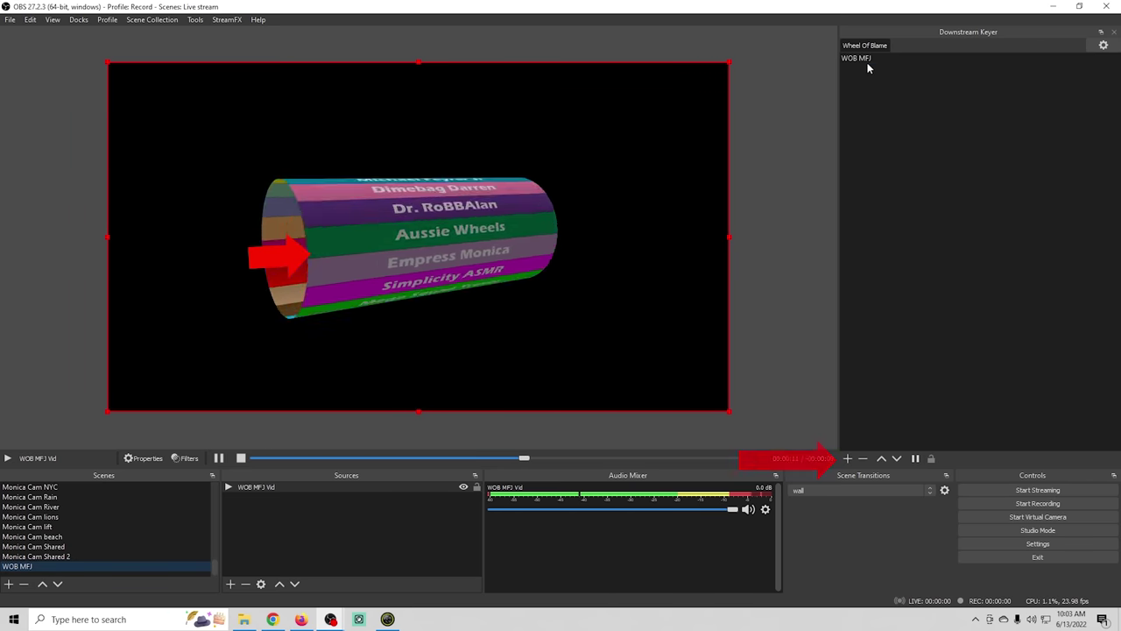
- Create a scene 'BOB' with a media source named 'WOB Buddy Wasisname Vid'
left_click(8, 584)
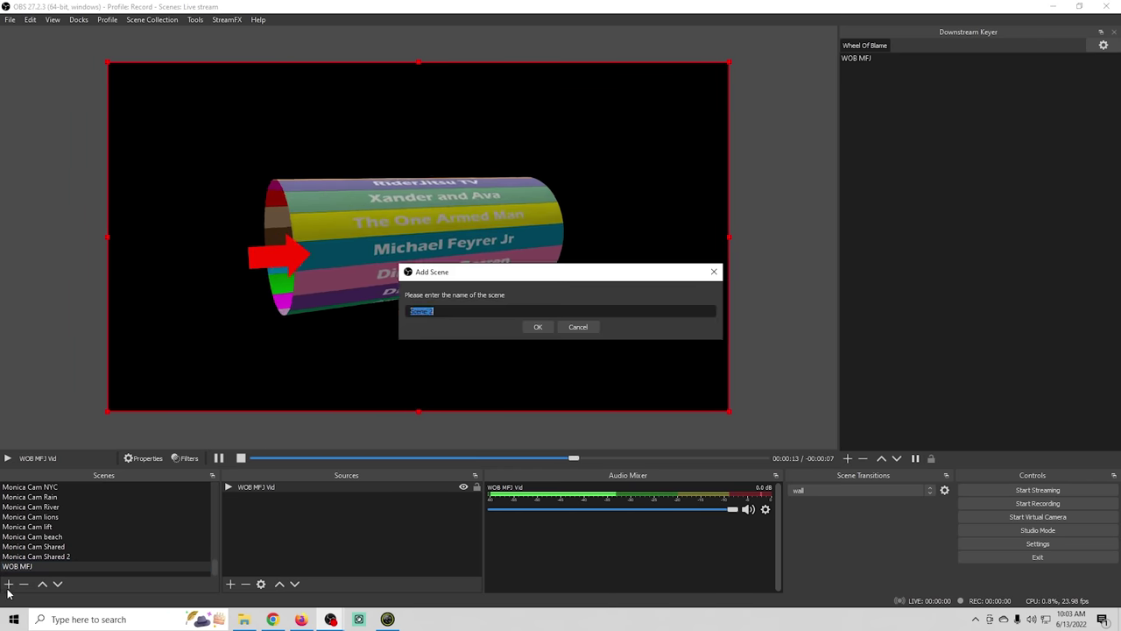
type("BOB")
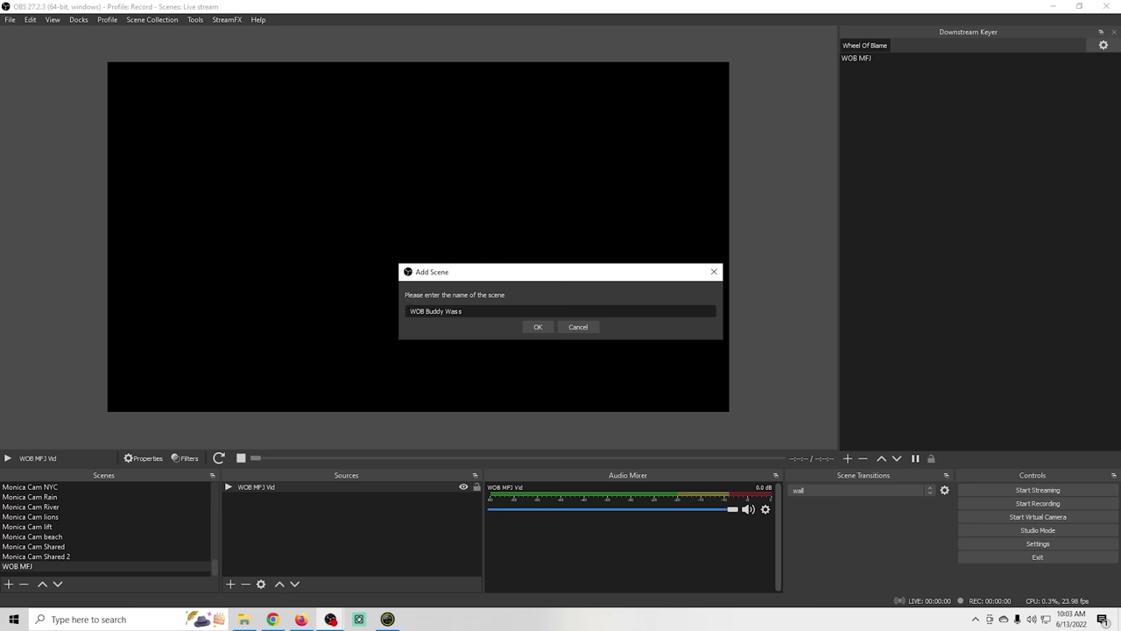
left_click(538, 327)
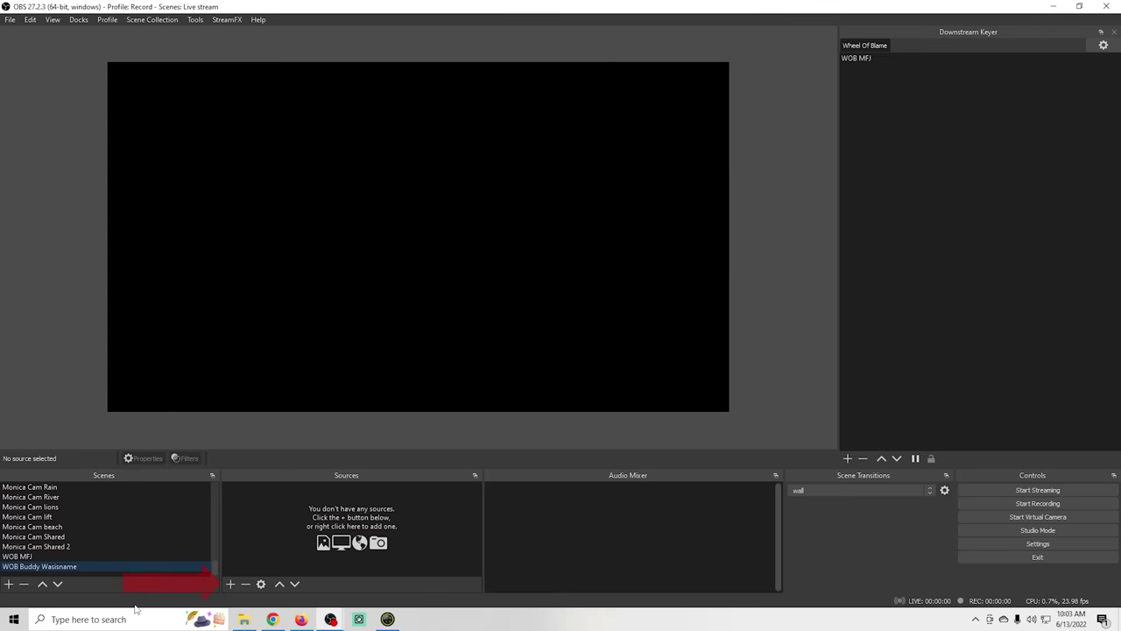
left_click(230, 584)
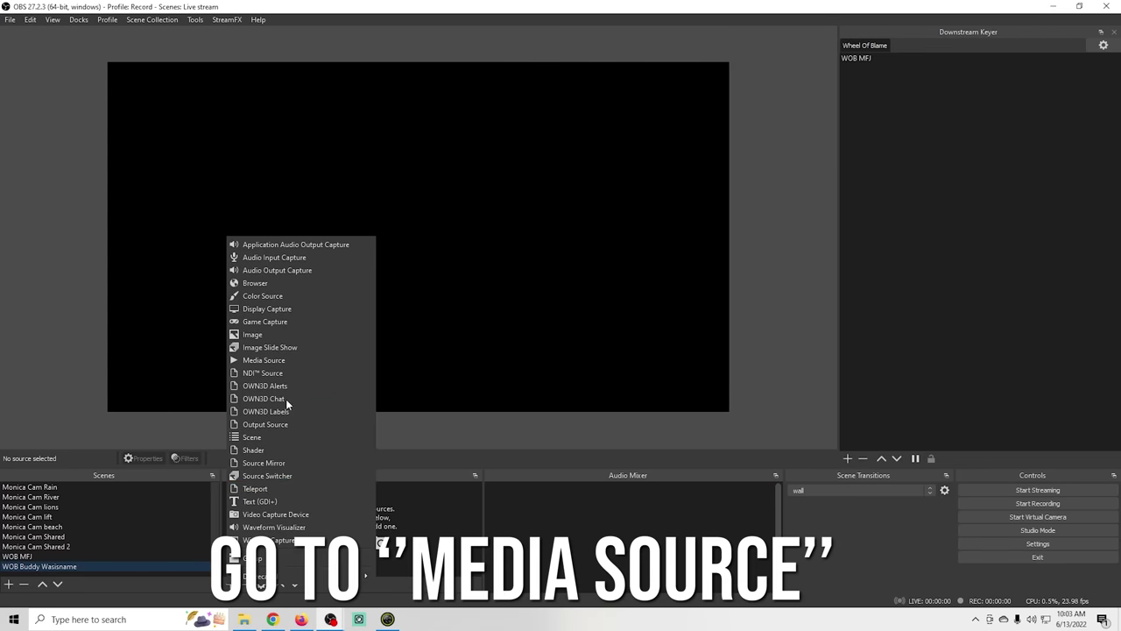
left_click(289, 373)
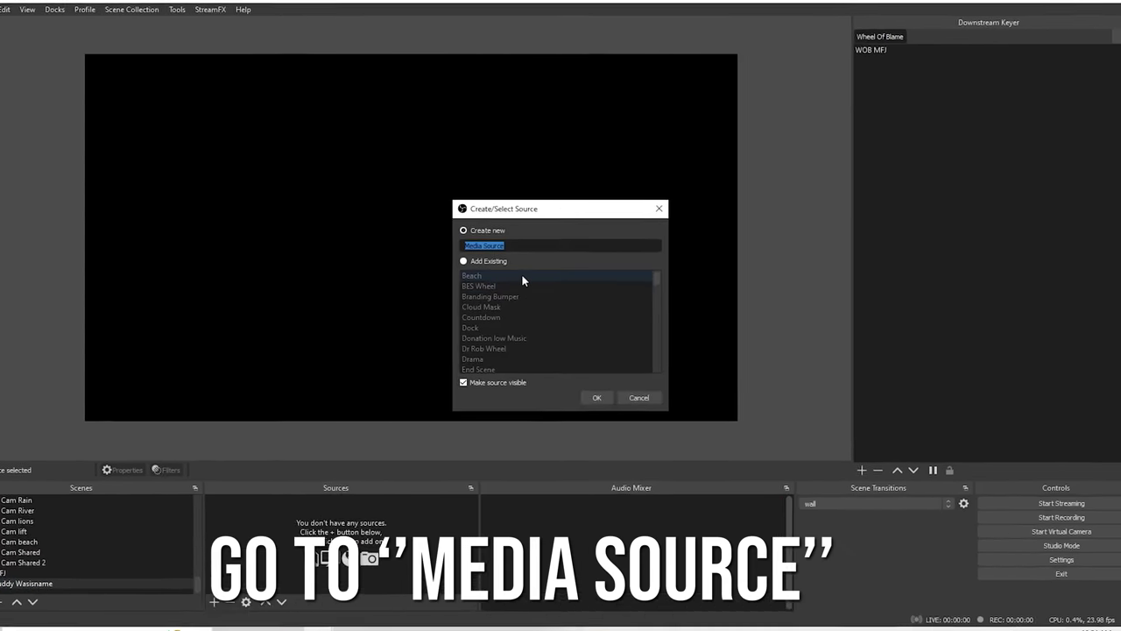
type("WOB Buddy Wasi")
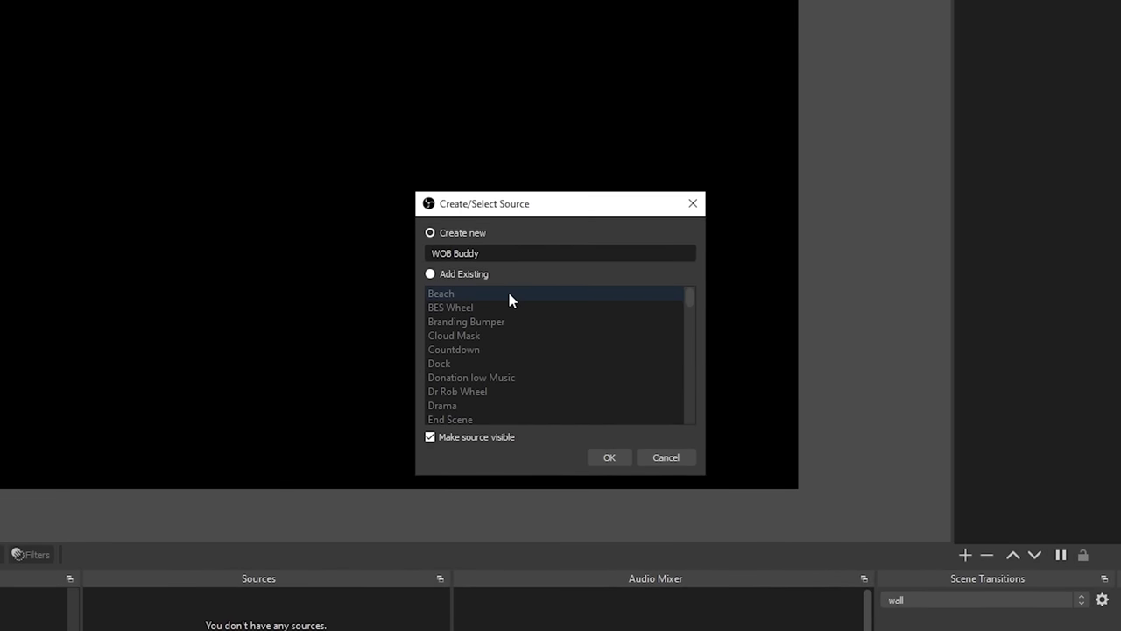
type("sname Vid")
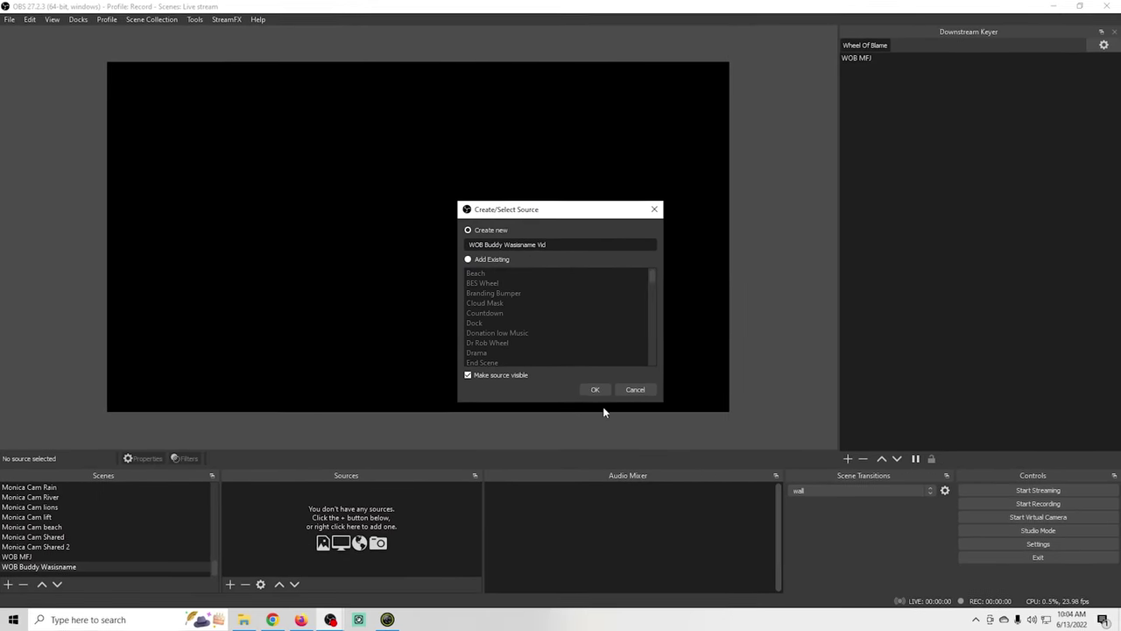
left_click(609, 458)
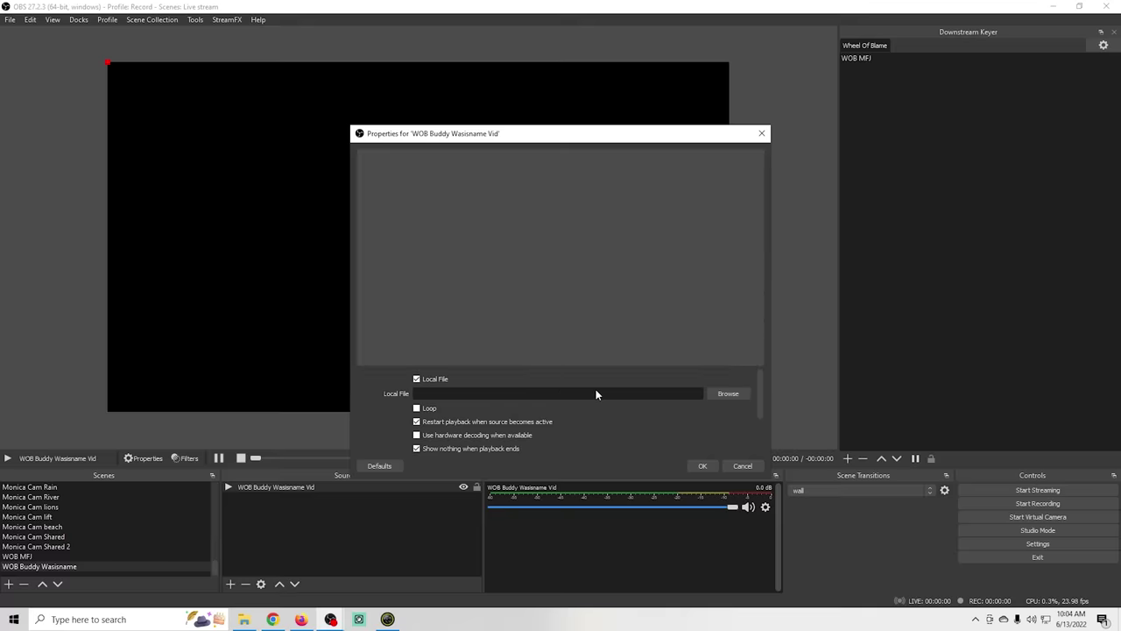
- Load the Version 02 wheel video, add the scene to the keyer, and play WOB MFJ
left_click(727, 395)
left_click(603, 250)
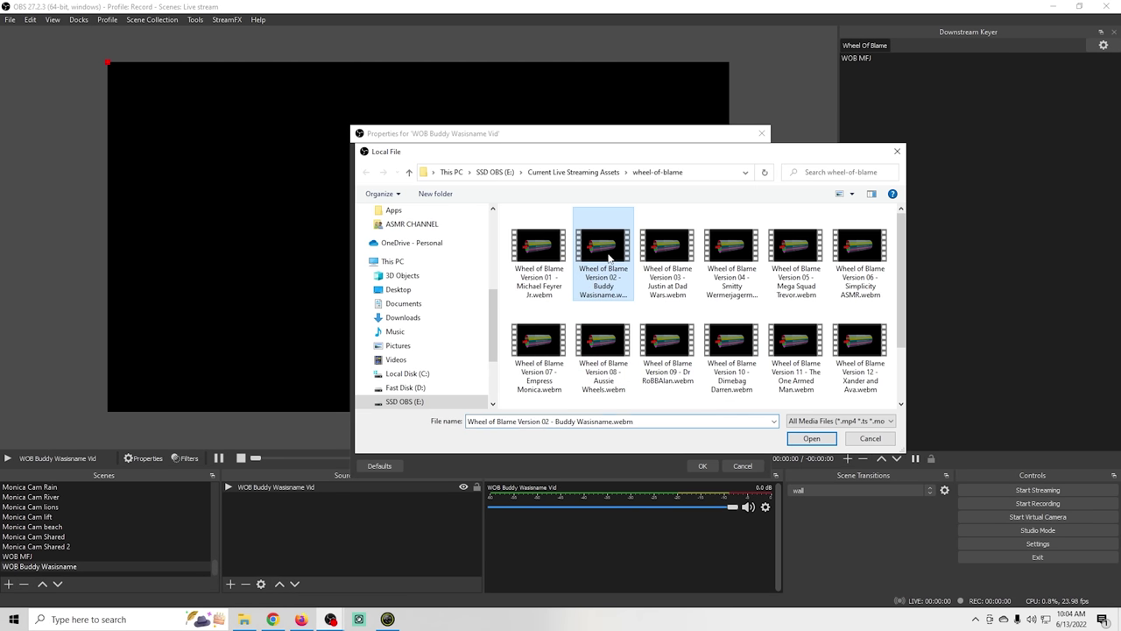
left_click(793, 437)
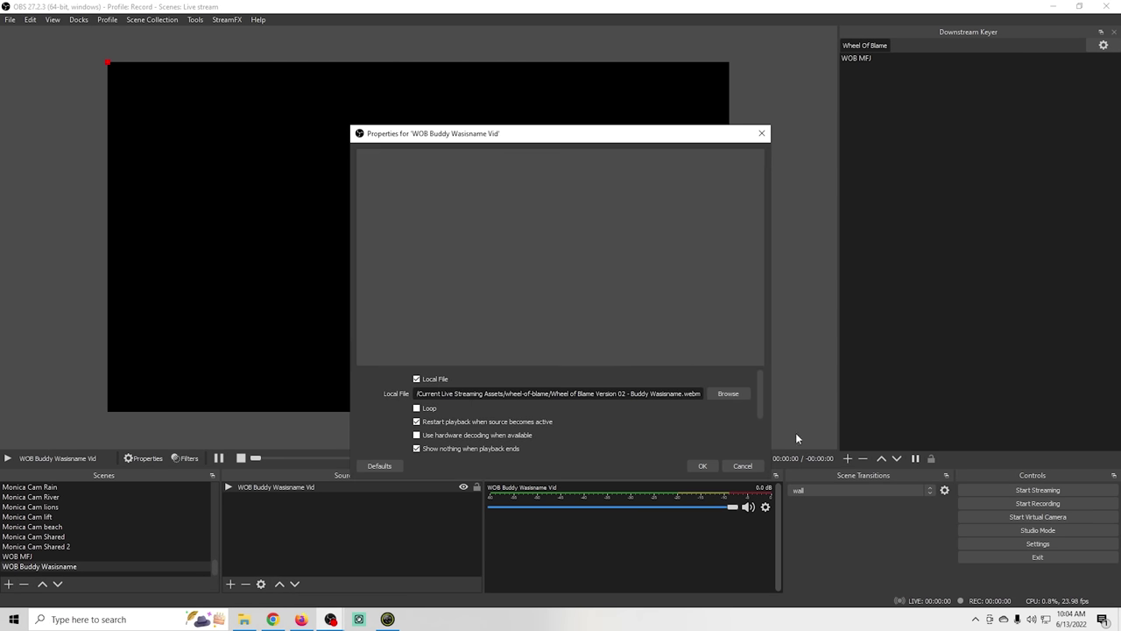
left_click(704, 466)
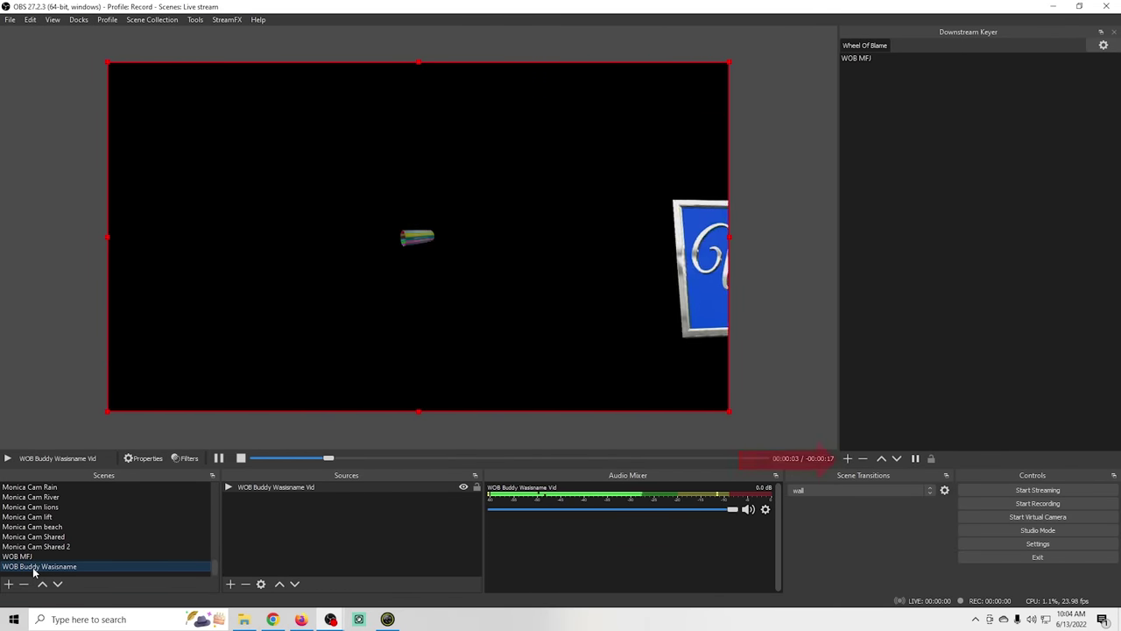
left_click(847, 460)
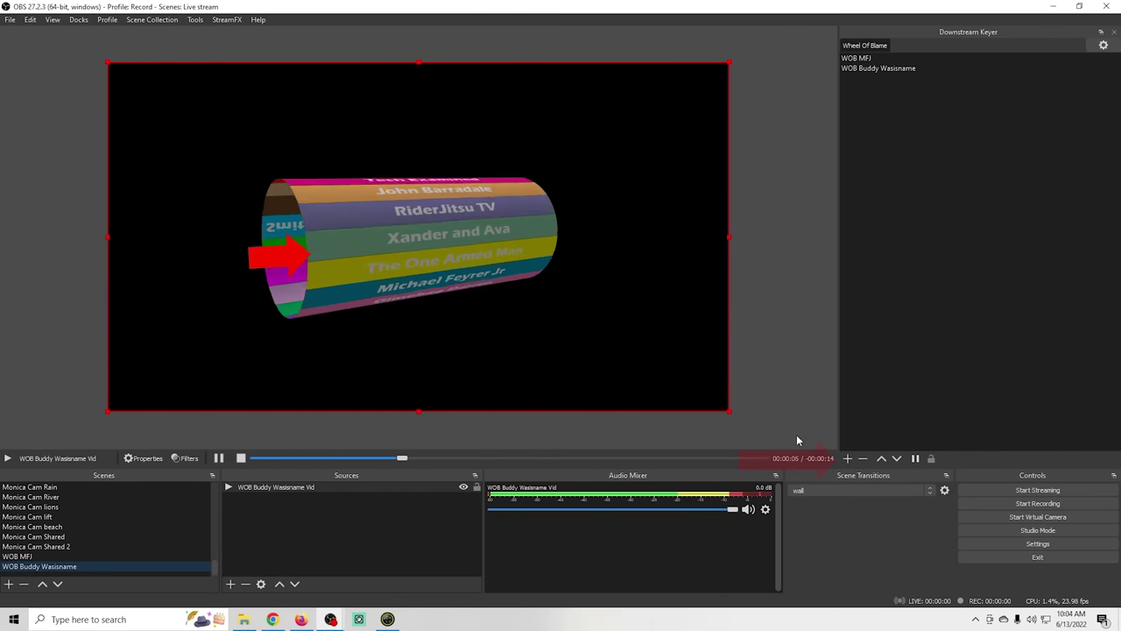
left_click(881, 59)
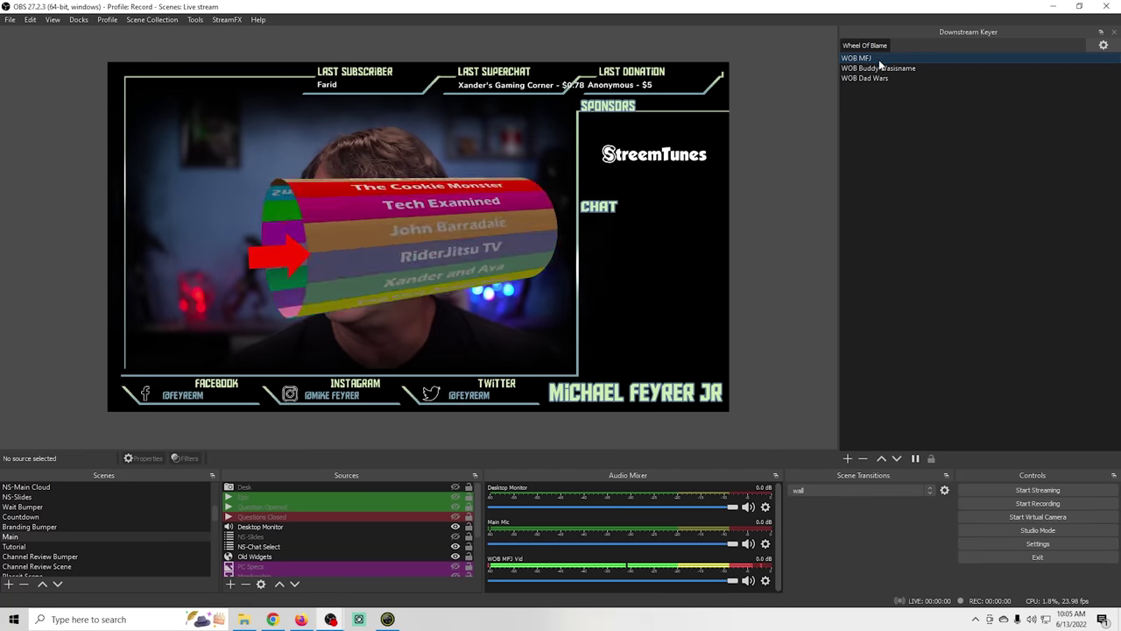
- Clear the wheel overlay, switch to the Tutorial scene, and play the WOB Dad Wars wheel
left_click(916, 460)
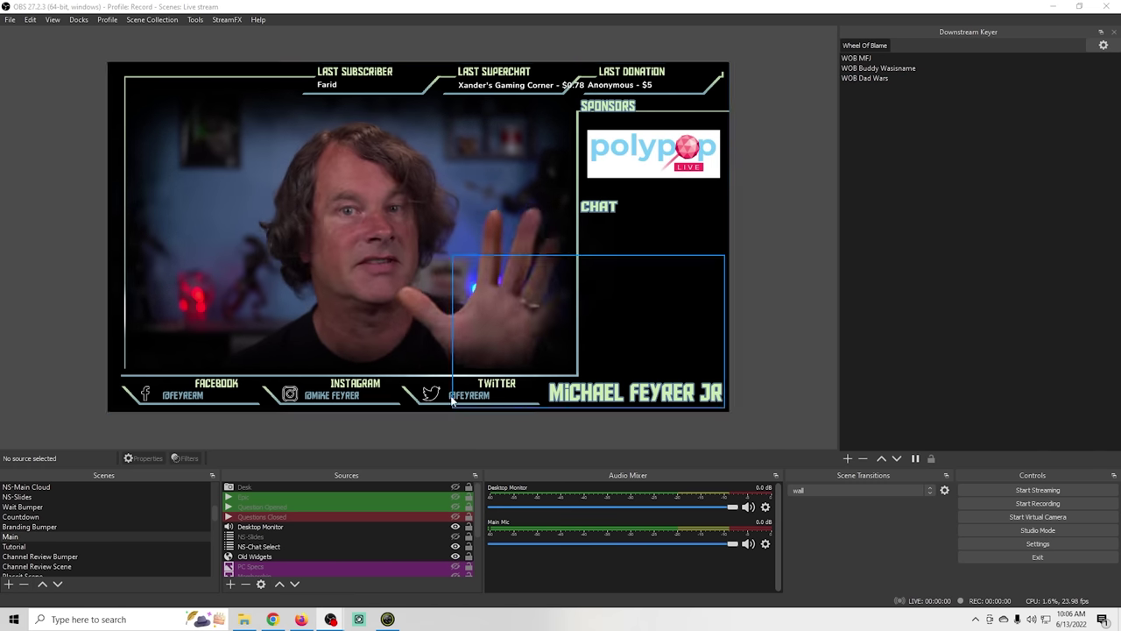
left_click(153, 544)
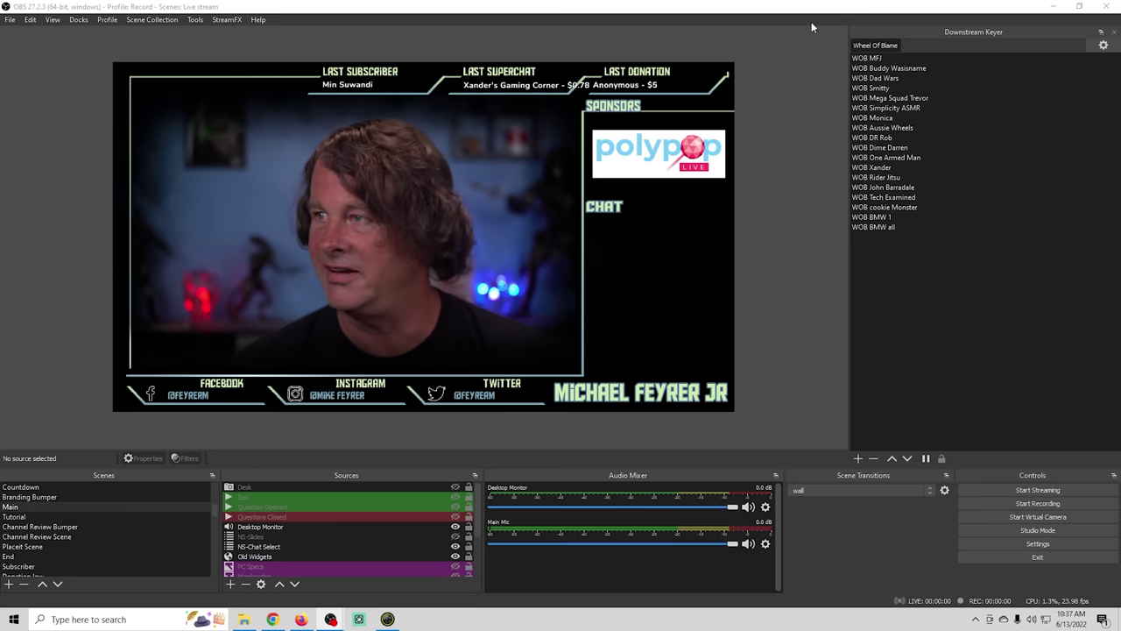
left_click(868, 78)
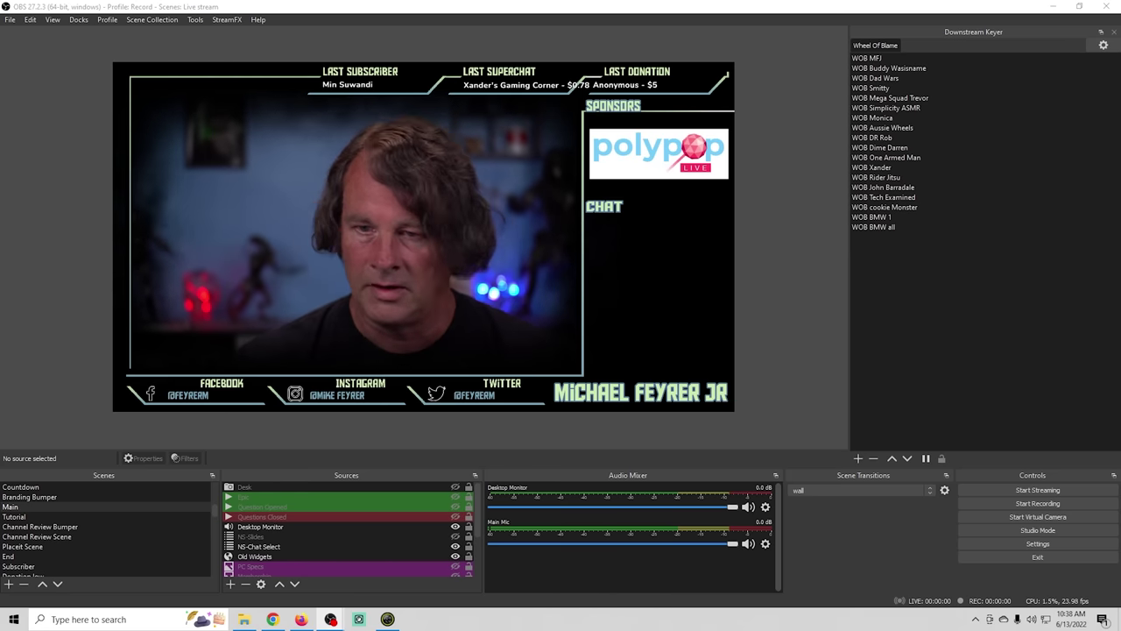
left_click(8, 584)
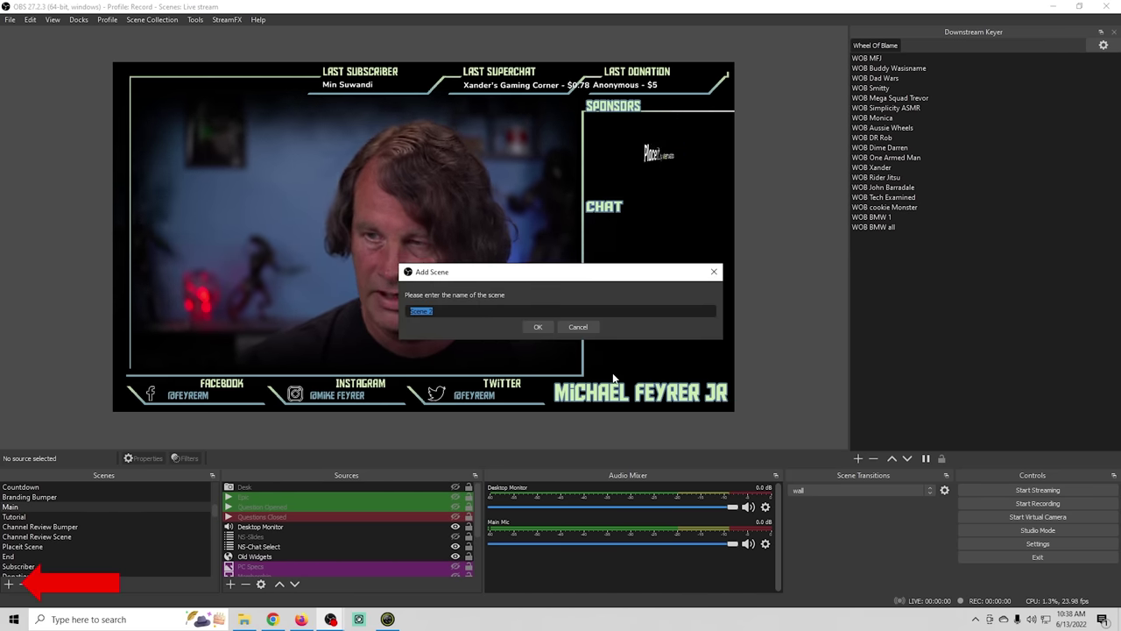
- Create a Lower 3rd scene with a Text (GDI+) source named 'Lower 3rd Text'
type("Lo")
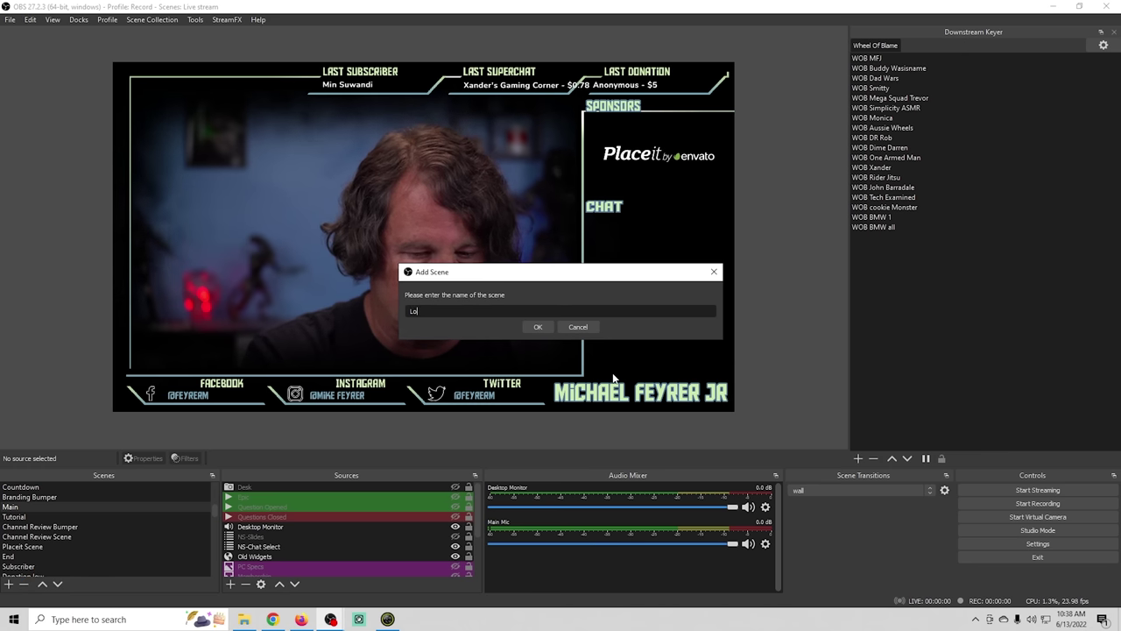
type("wer 3rd")
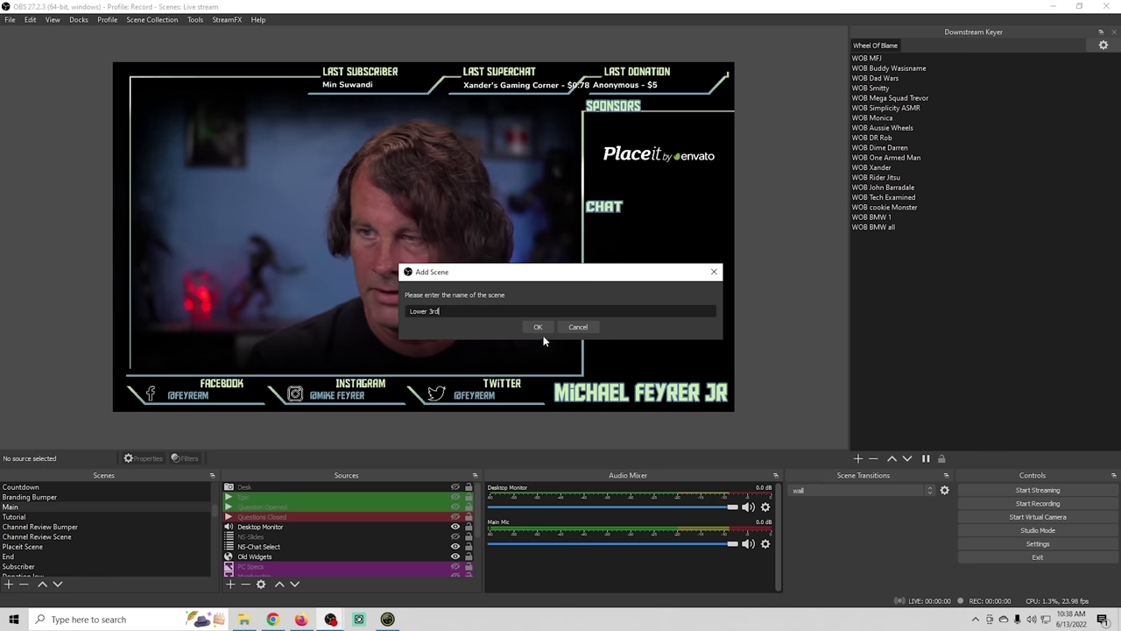
left_click(539, 327)
left_click(229, 585)
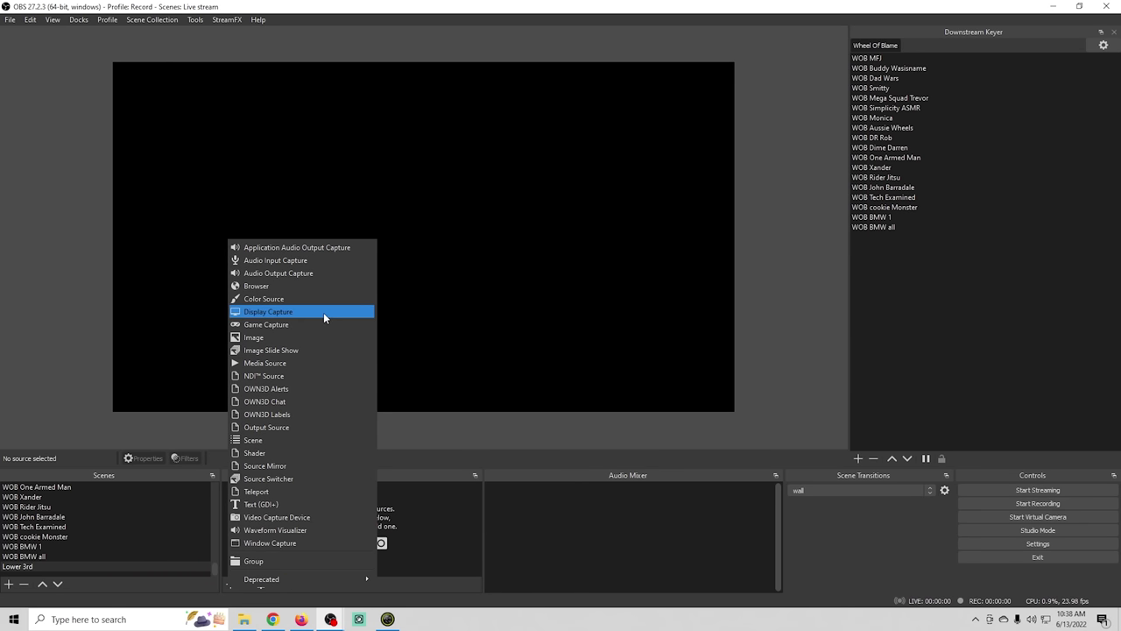
left_click(272, 504)
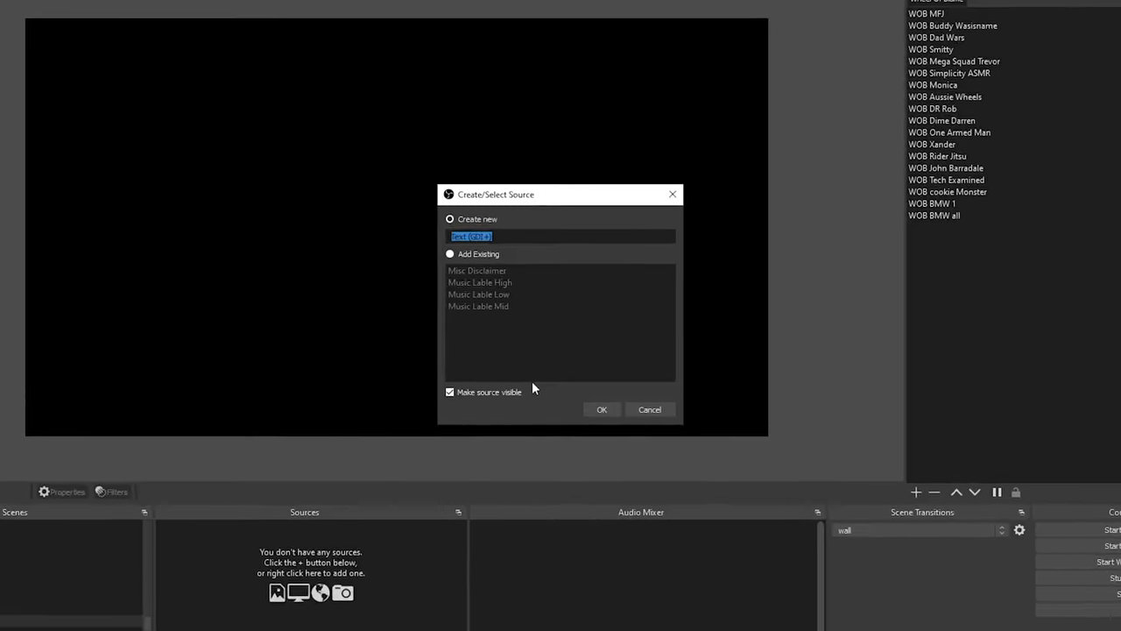
type("Lower 3rd Text")
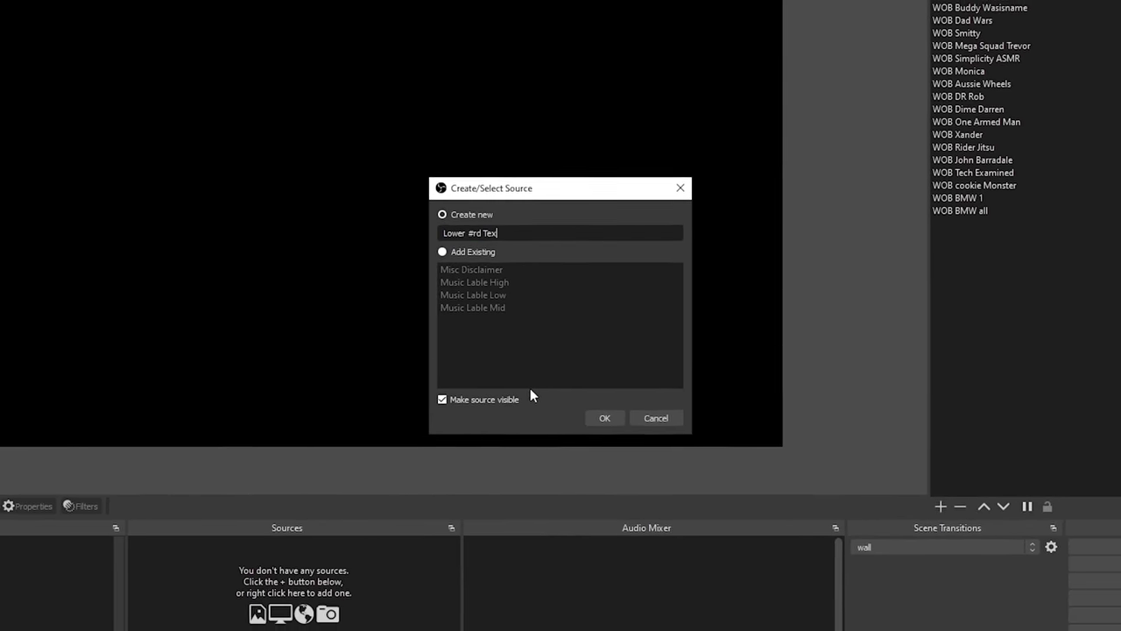
key("Return")
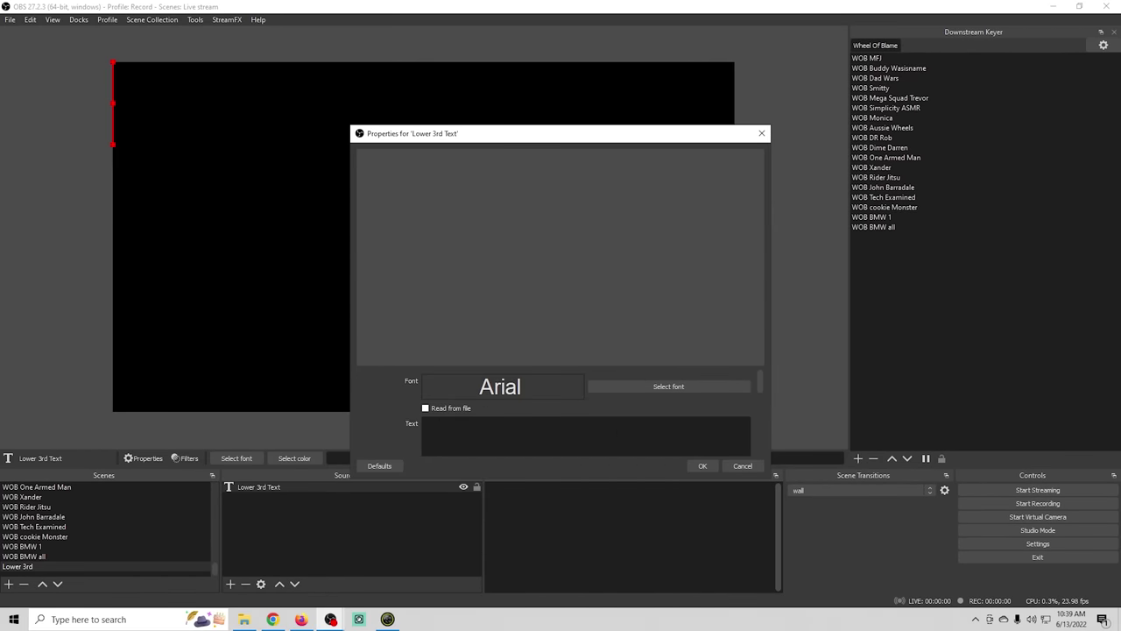
- Enter the streamer's full name as the text and set its font to Aldo the Apache
type("Michael Feyrer Jr")
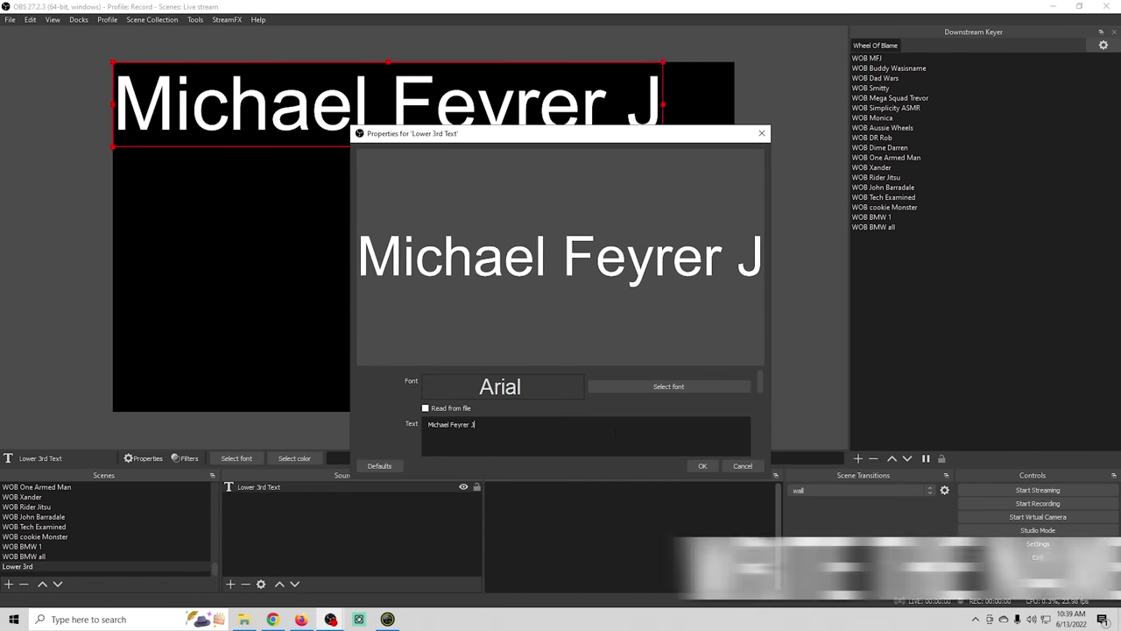
left_click(669, 386)
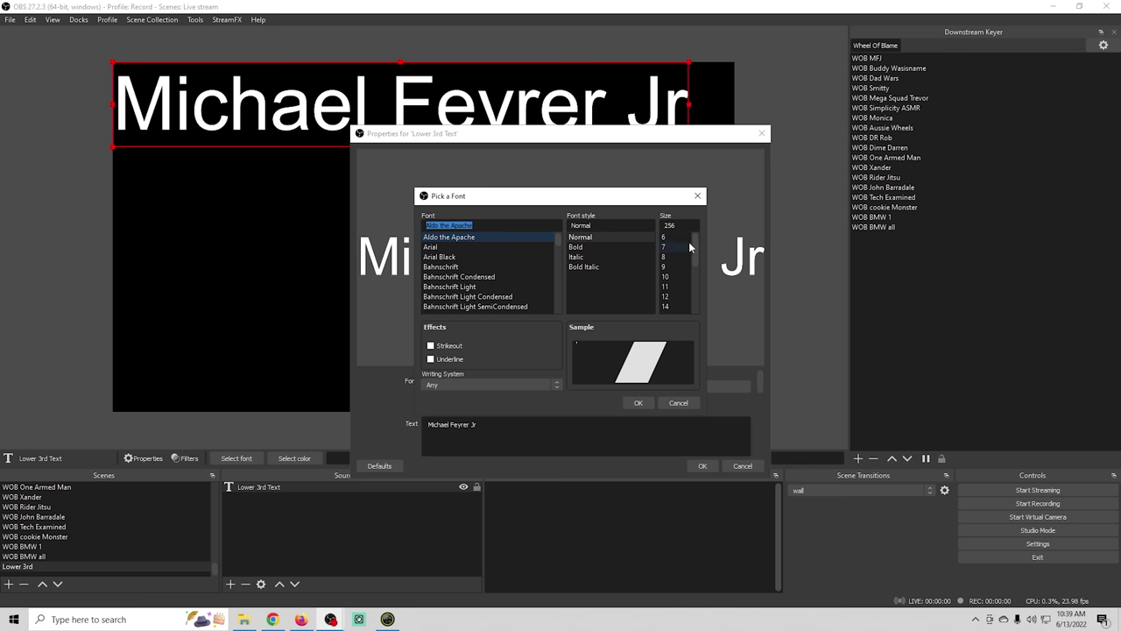
left_click(637, 405)
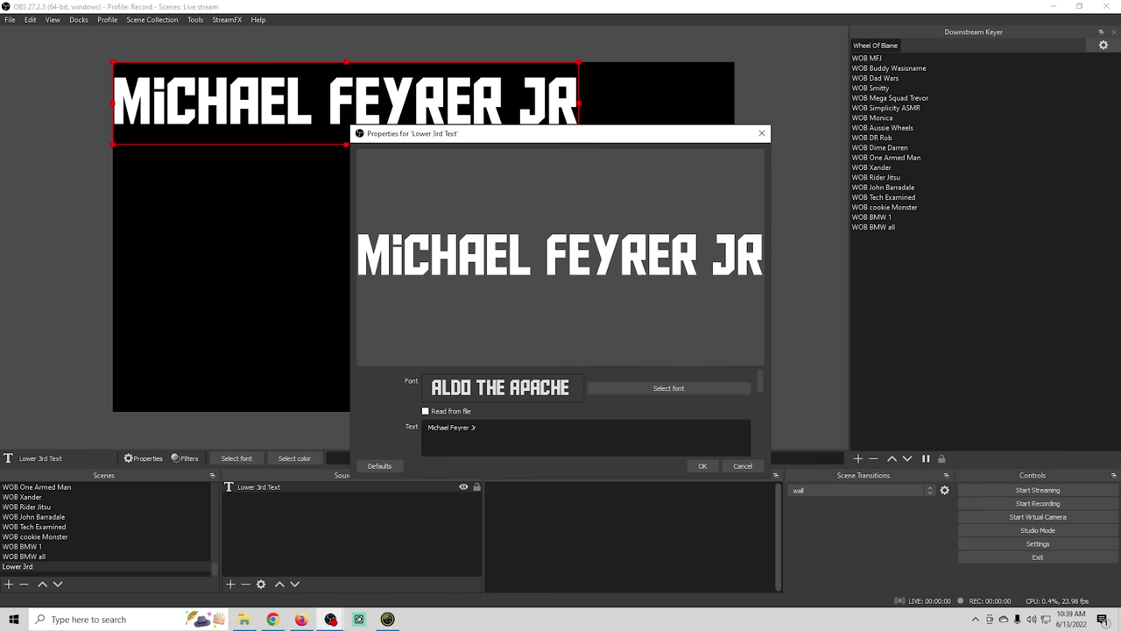
scroll(675, 418, "down", 5)
- Turn on a gradient for the name text, from #4adeff to #f0ff4a
scroll(675, 418, "down", 2)
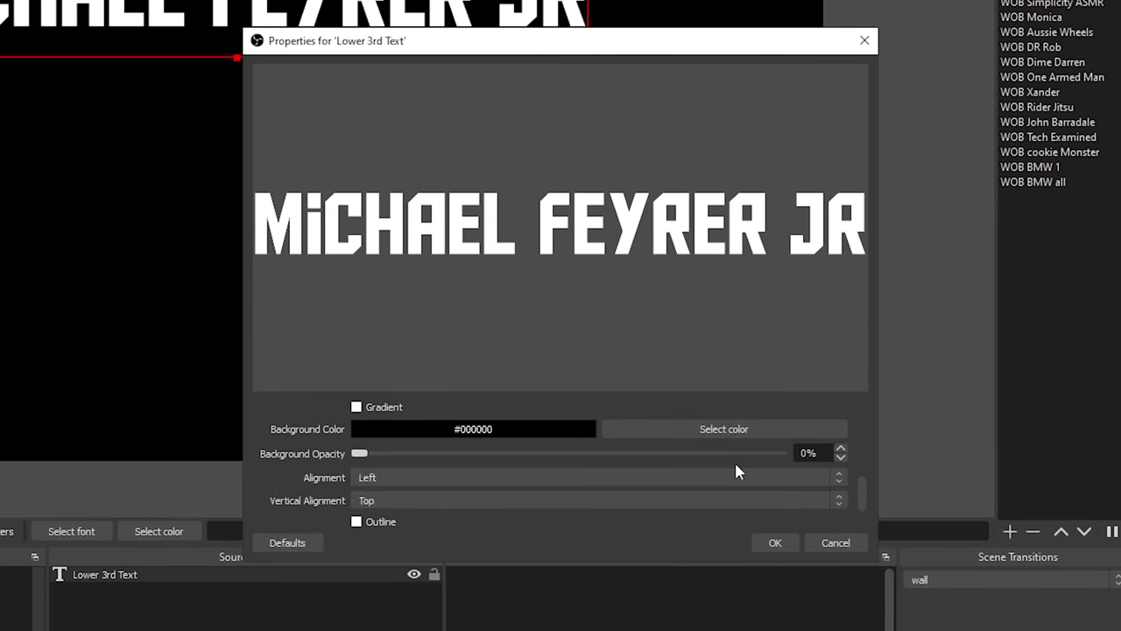
scroll(736, 469, "up", 1)
left_click(355, 461)
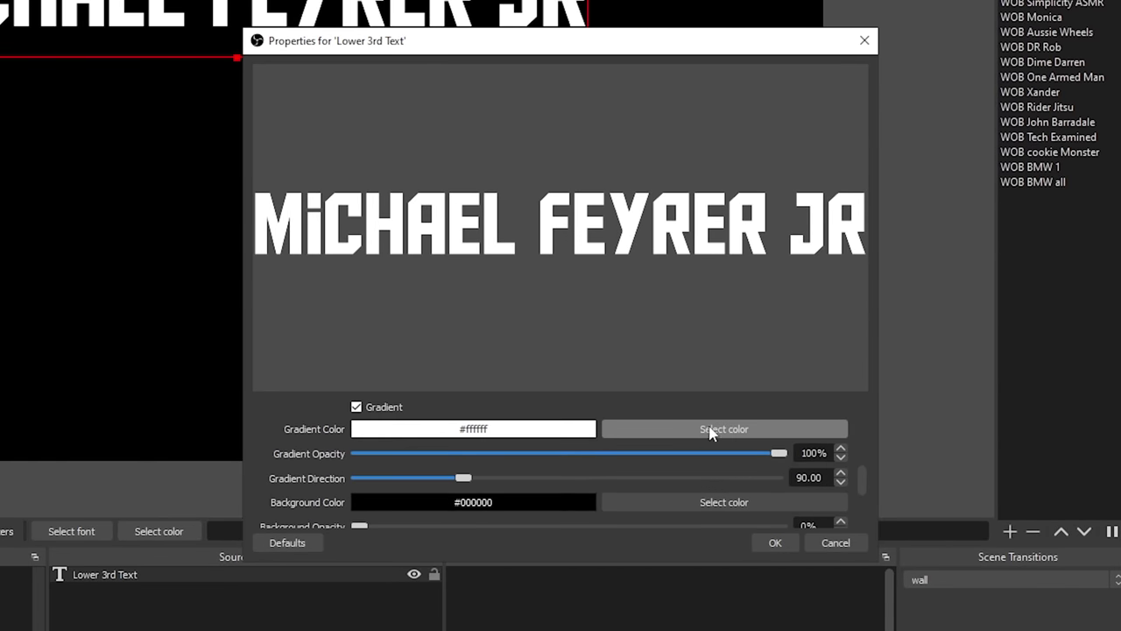
scroll(711, 433, "up", 1)
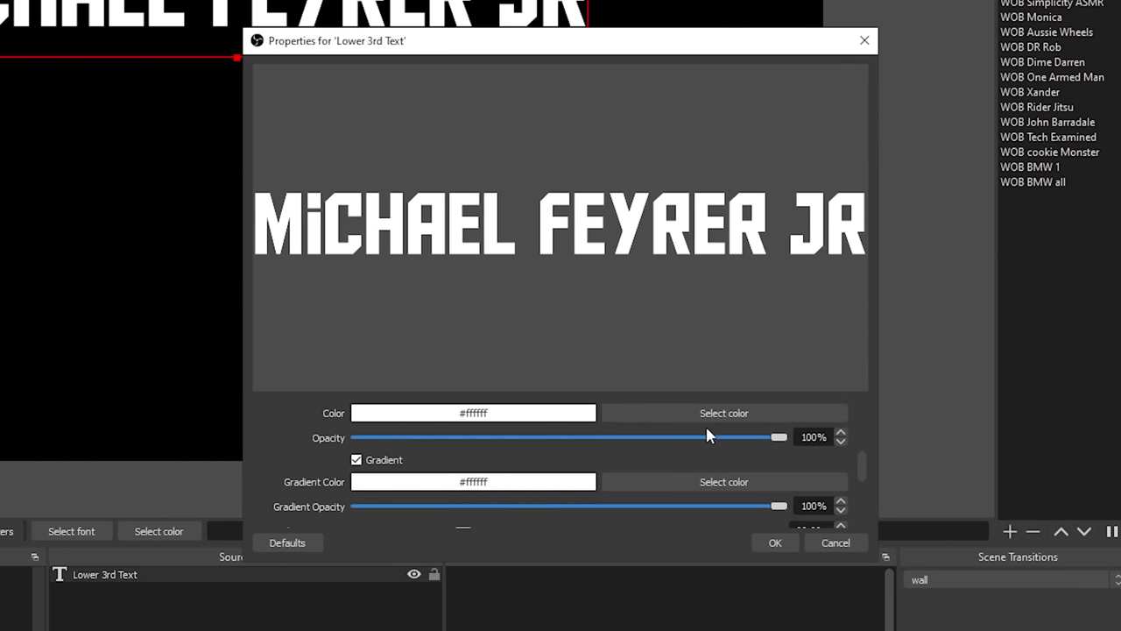
left_click(663, 407)
left_click(641, 200)
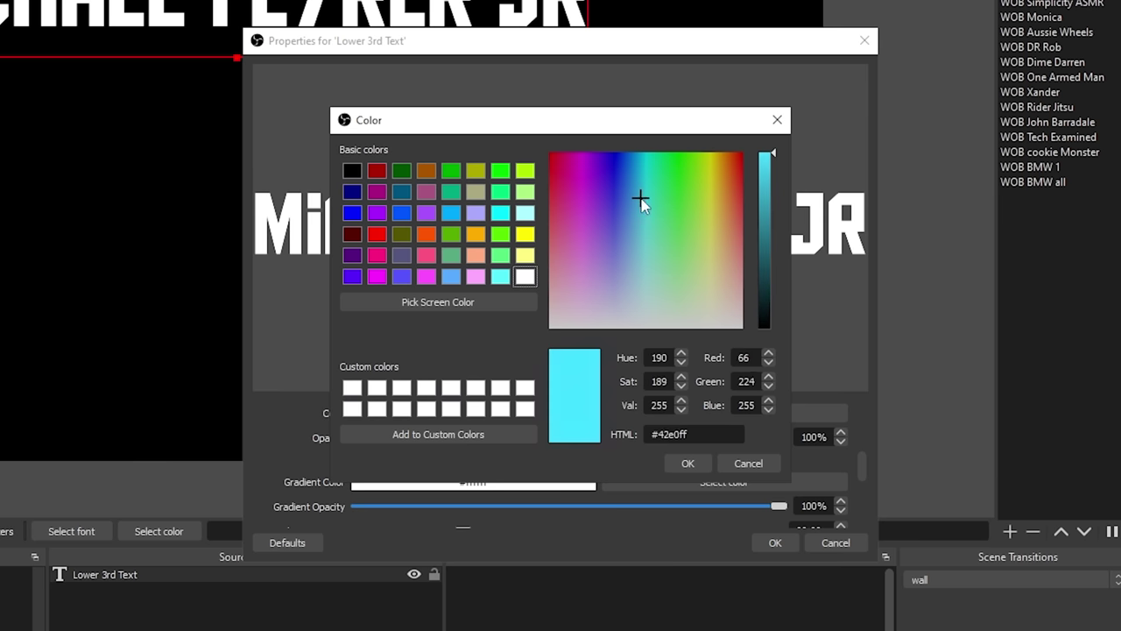
left_click(687, 466)
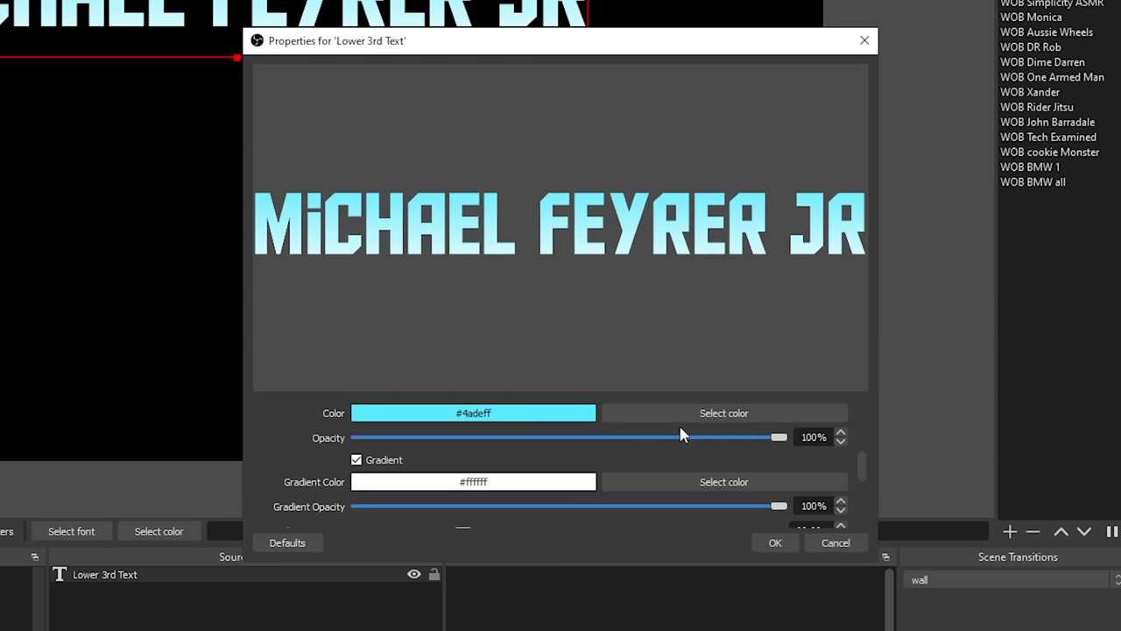
left_click(692, 481)
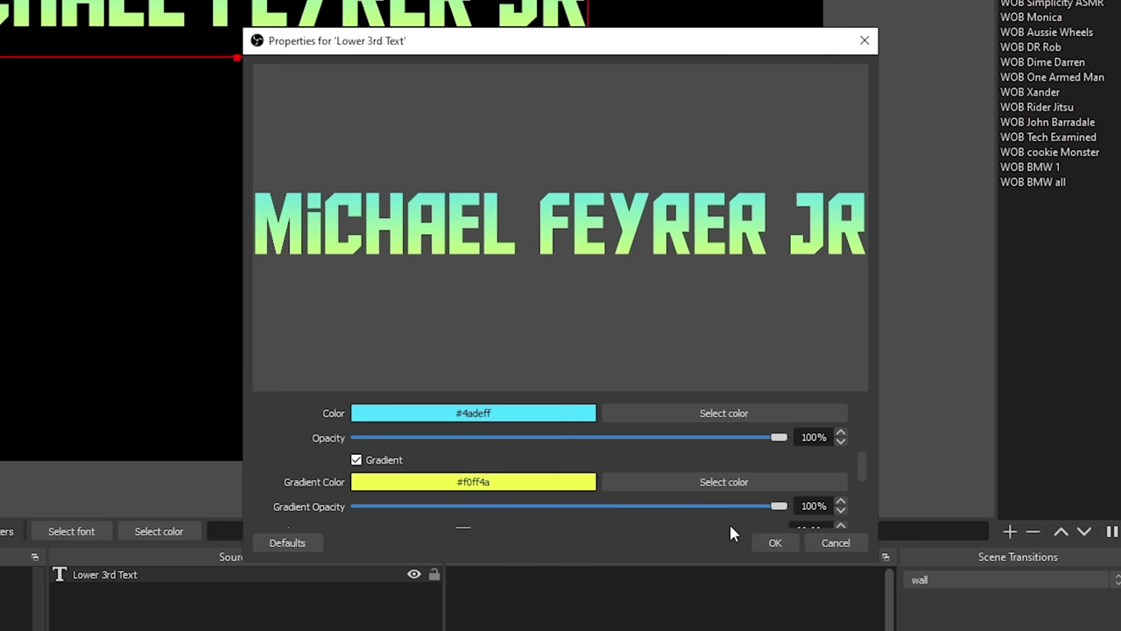
- Add a black #000000 outline of size 7 and apply the text settings
scroll(682, 442, "down", 2)
scroll(566, 486, "down", 2)
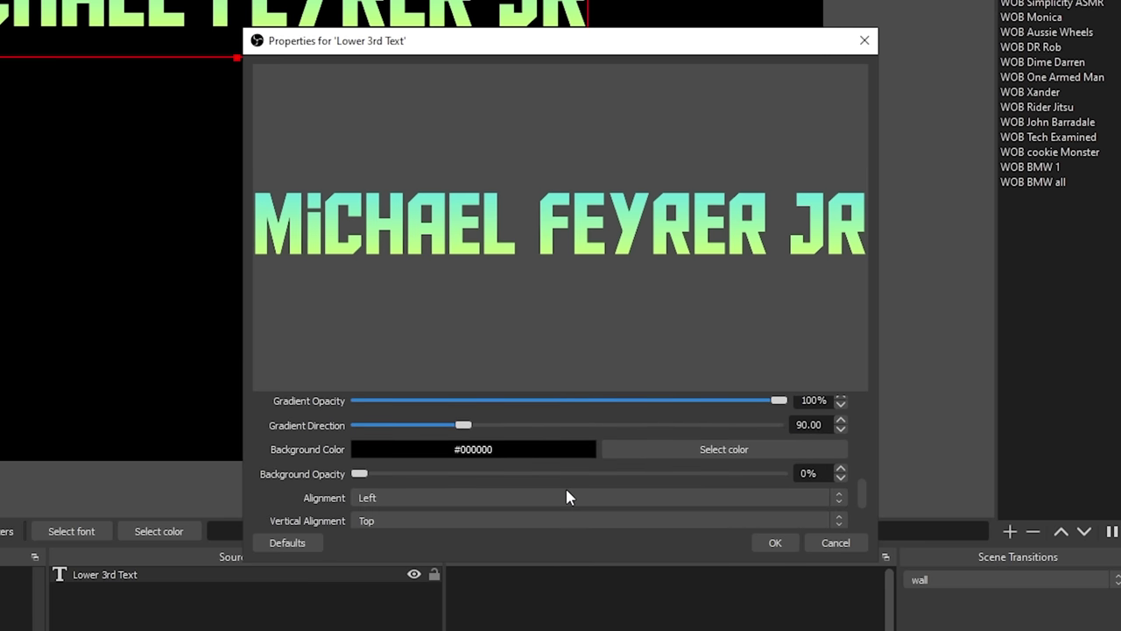
scroll(566, 496, "down", 3)
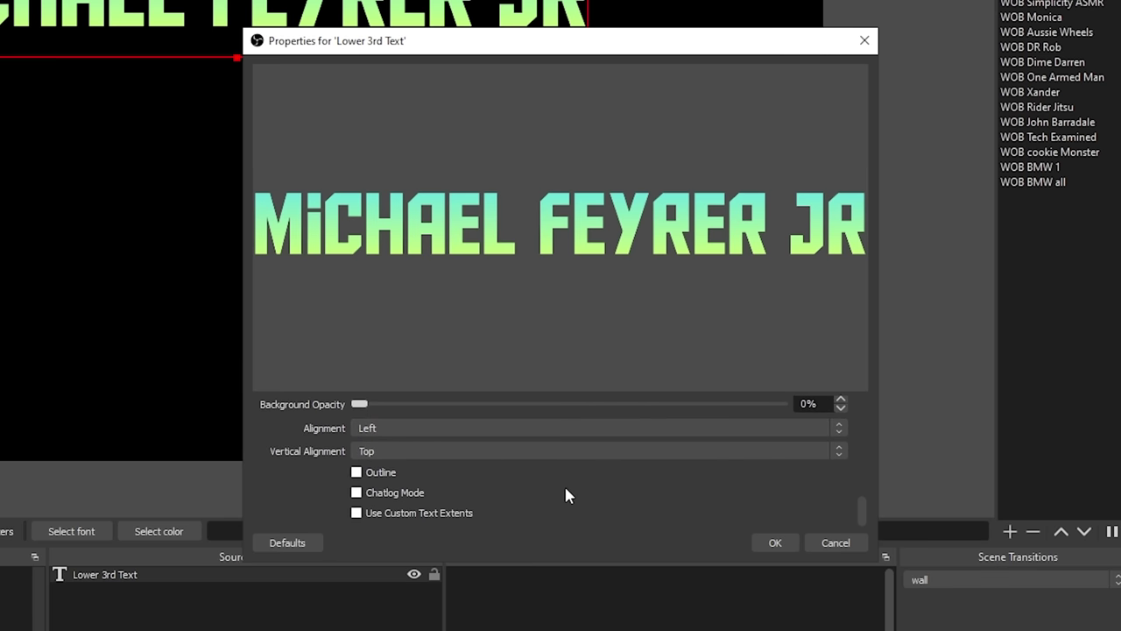
left_click(378, 473)
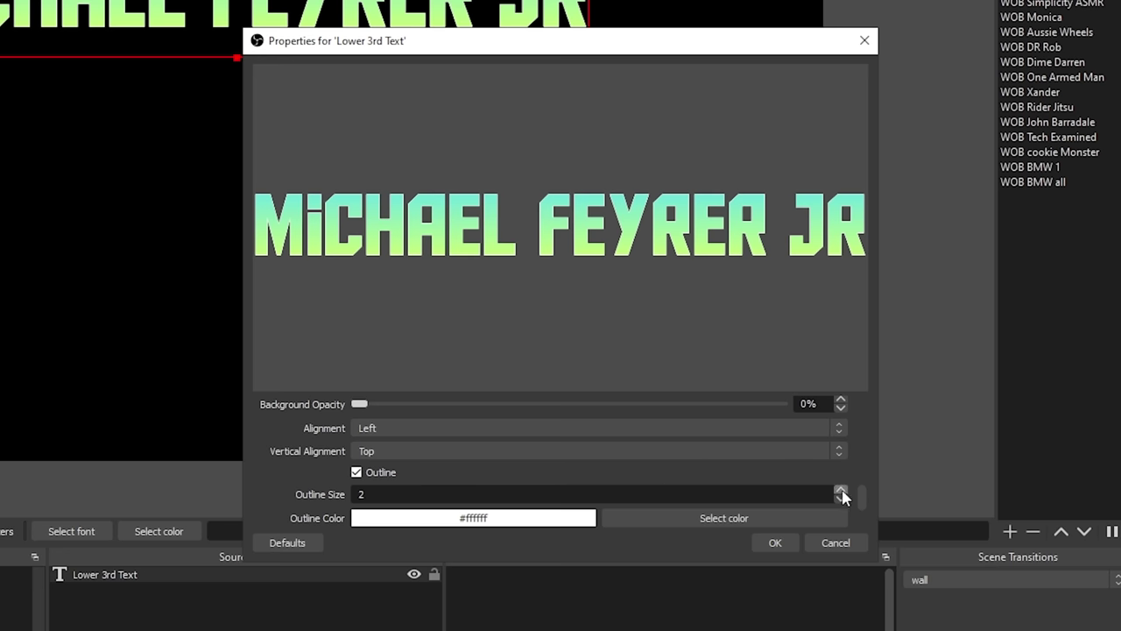
scroll(841, 494, "up", 5)
left_click(710, 518)
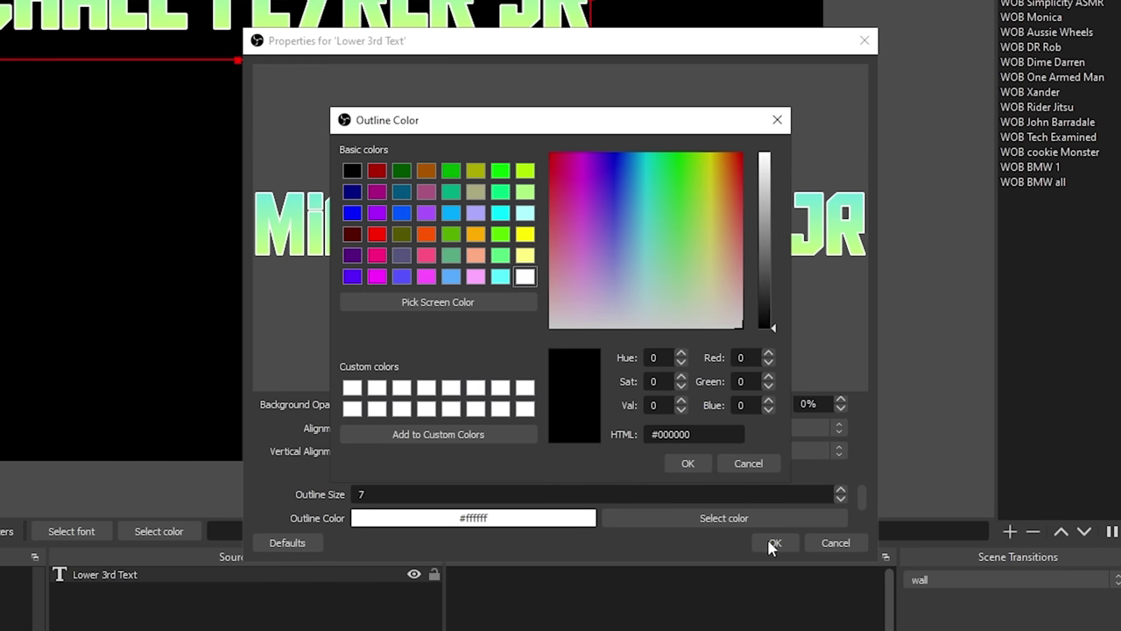
left_click(682, 467)
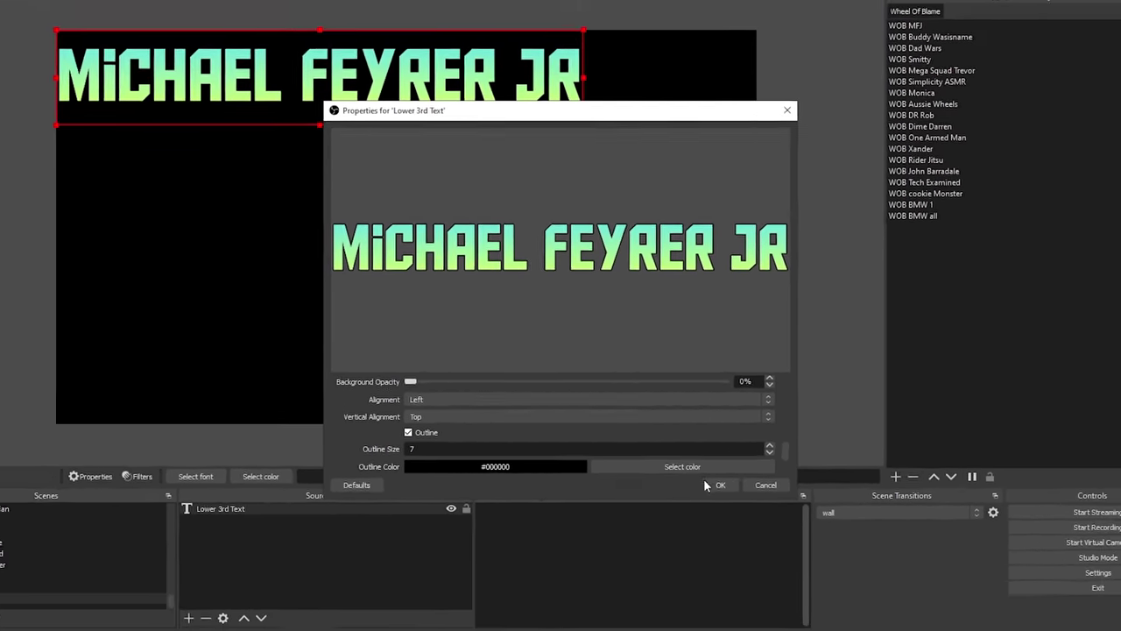
left_click(757, 524)
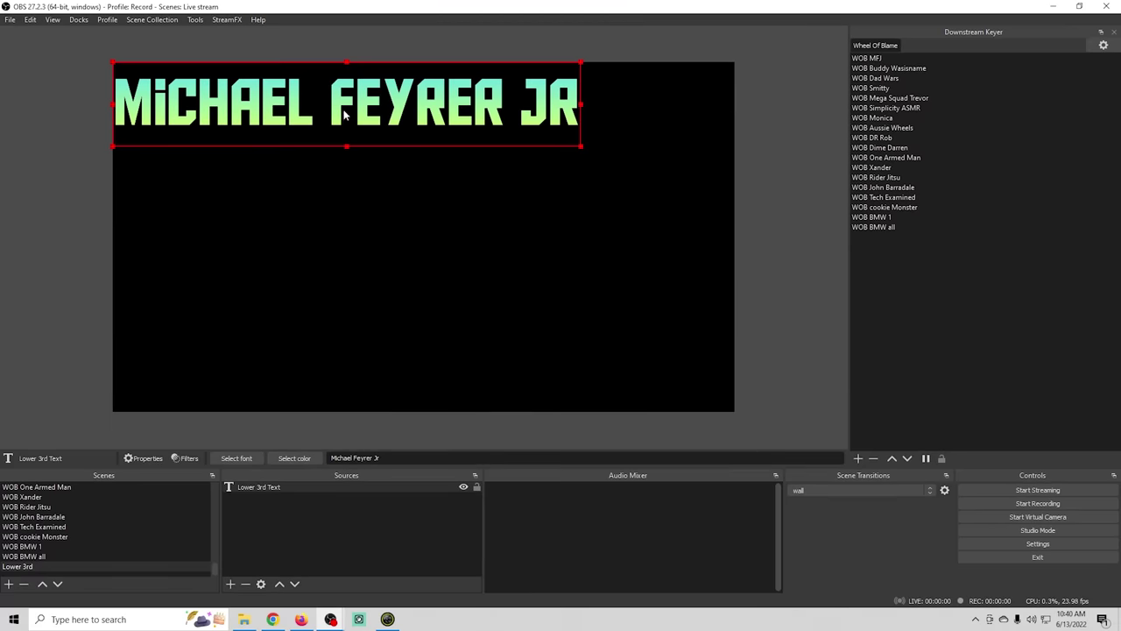
- Drag the name text to the bottom-left of the frame and scale it down
left_click_drag(340, 106, 339, 371)
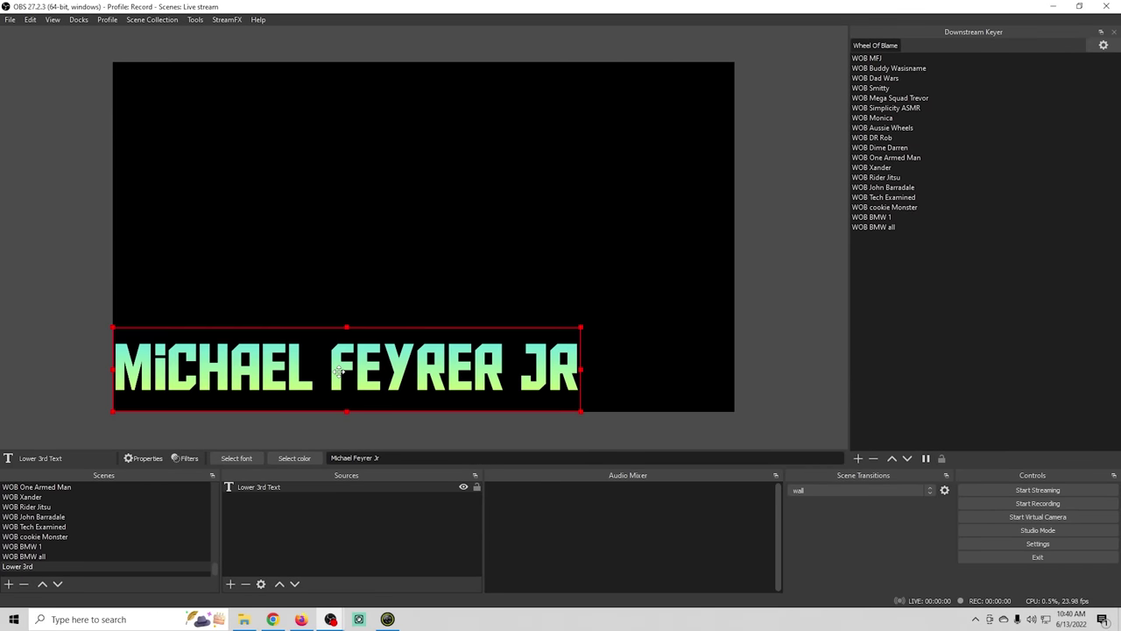
left_click_drag(513, 339, 375, 380)
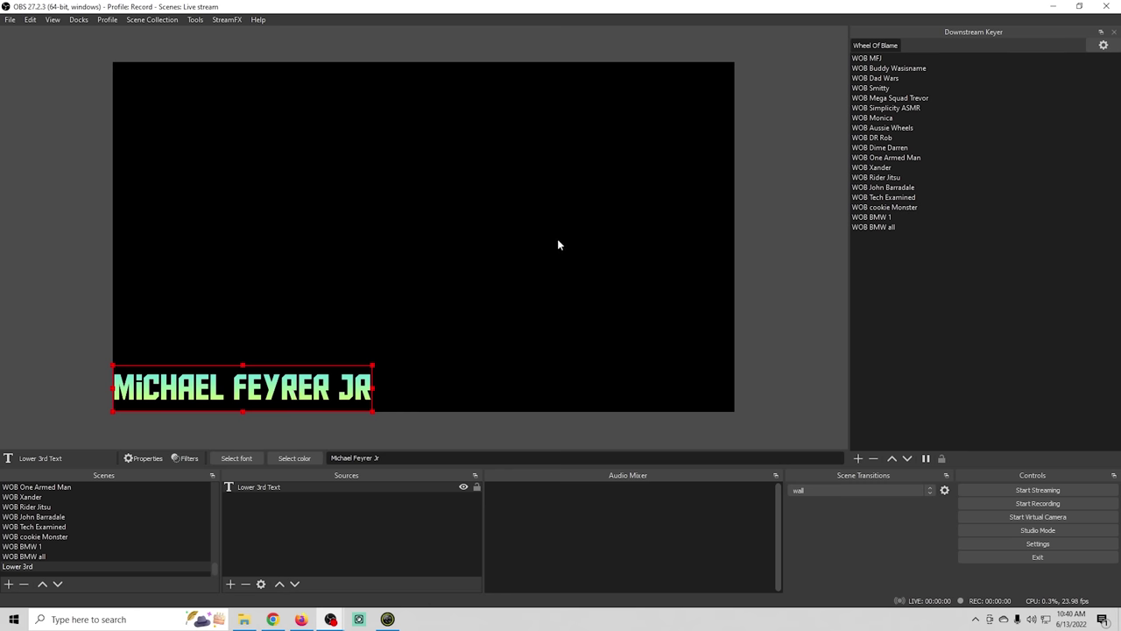
left_click(1105, 47)
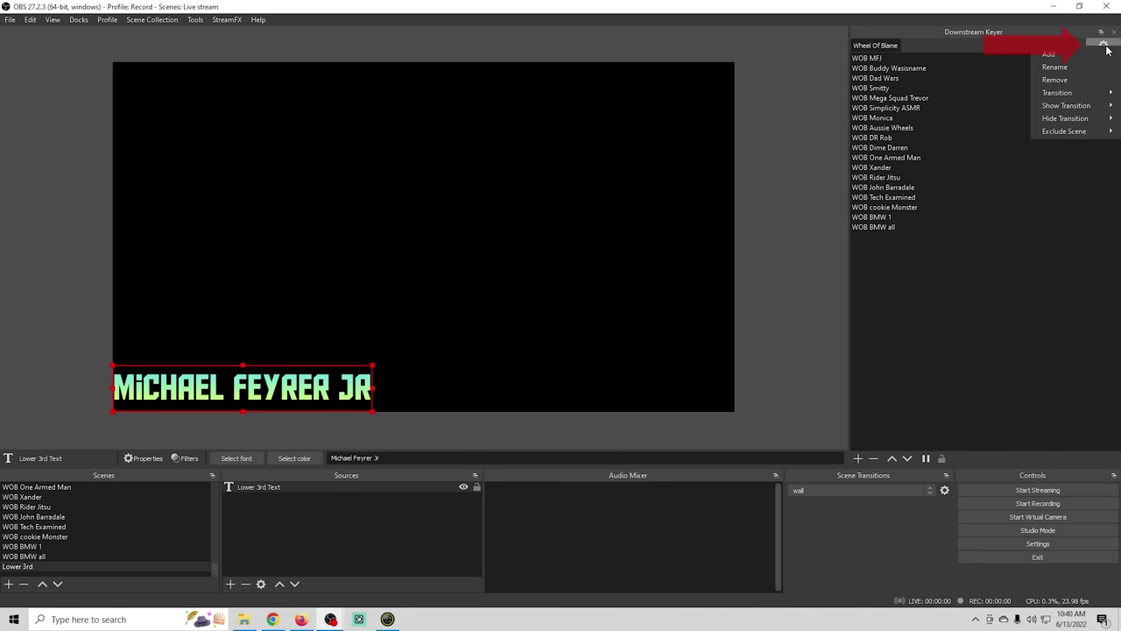
- Create a Downstream Keyer tab named 'Lower 3rd' and select that tab
left_click(1048, 54)
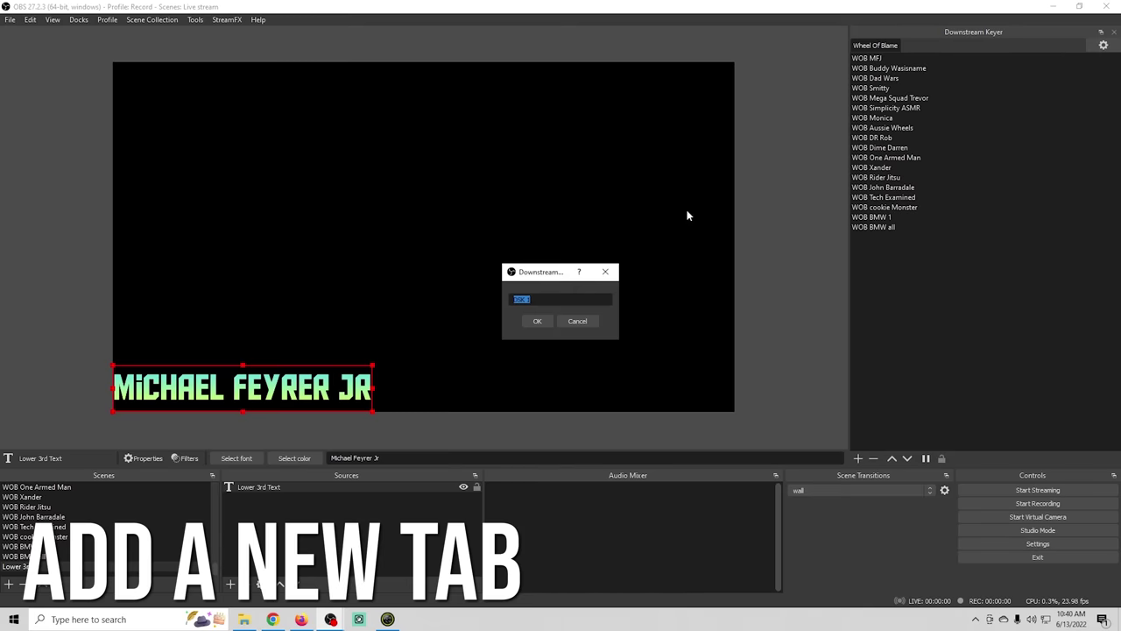
type("Lower")
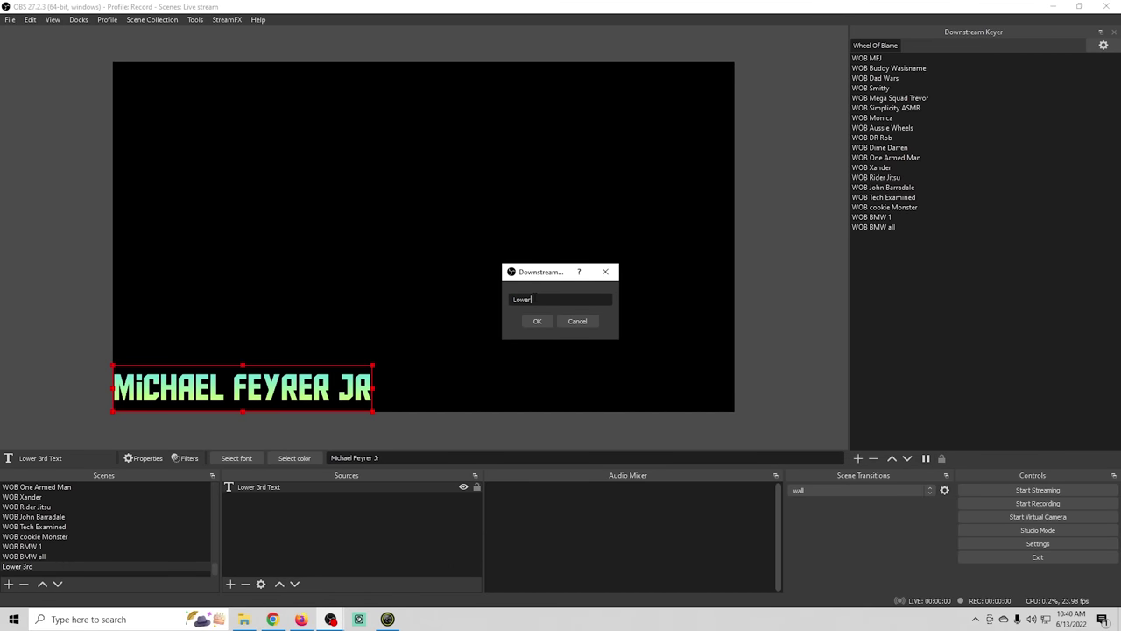
type(" 3rd")
left_click(538, 321)
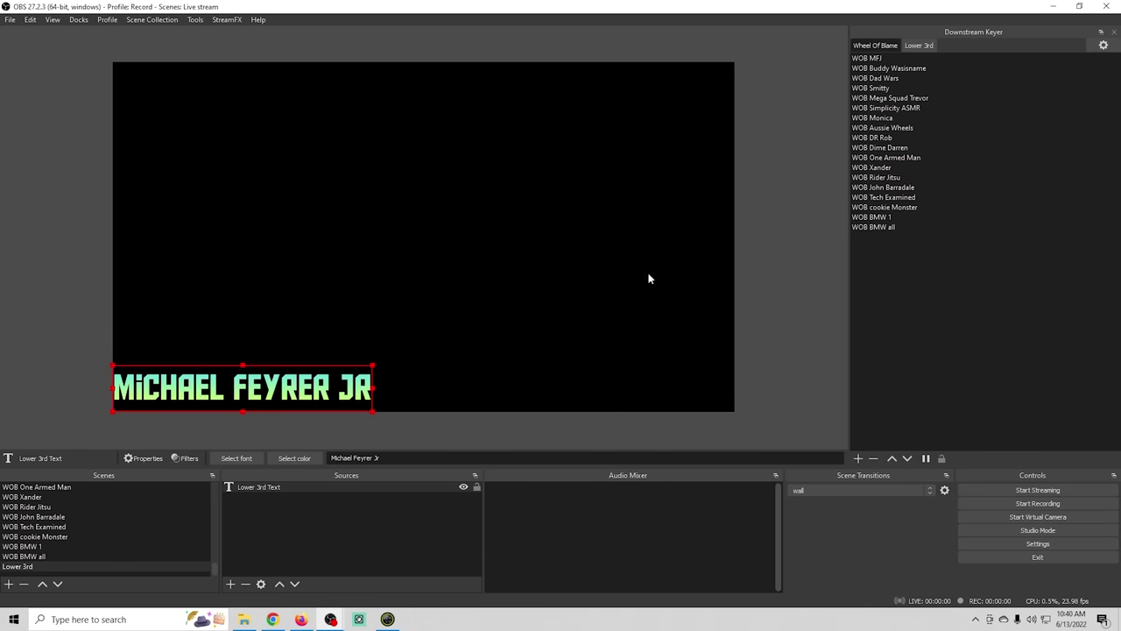
left_click(918, 47)
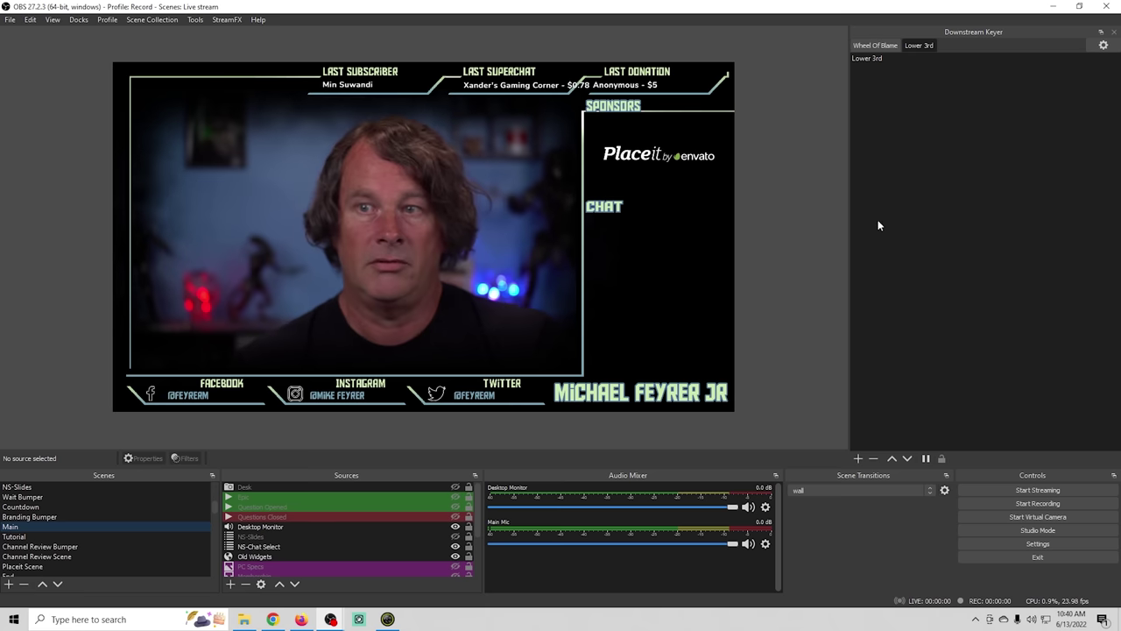
- Toggle the Lower 3rd overlay on and off, switch to Tutorial with F2, then show it
left_click(866, 58)
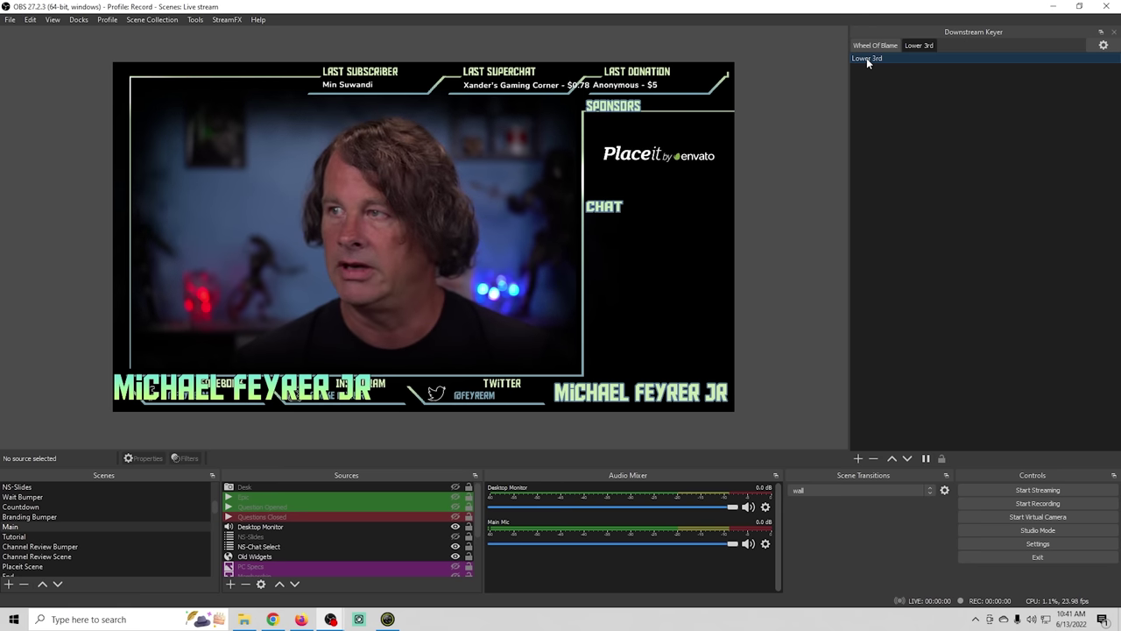
left_click(913, 410)
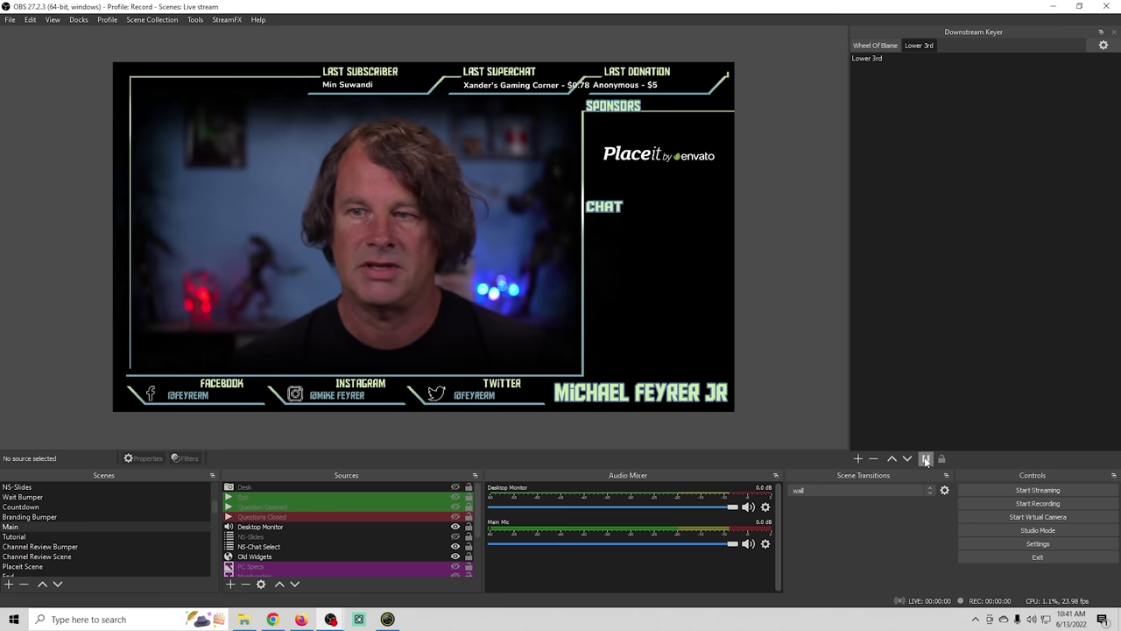
key("F2")
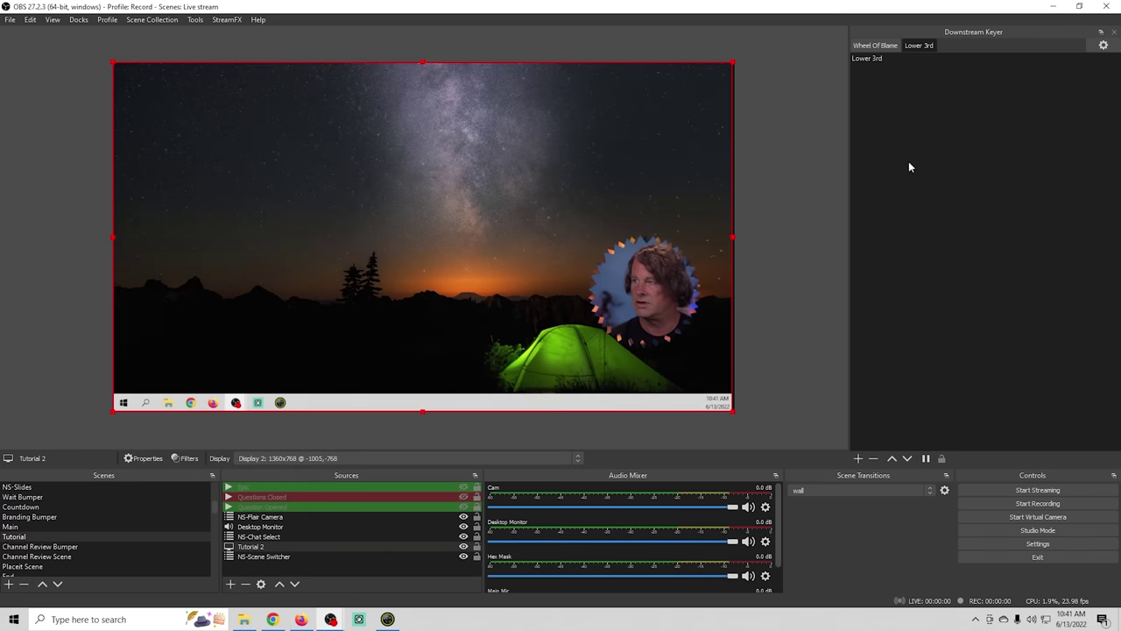
left_click(890, 58)
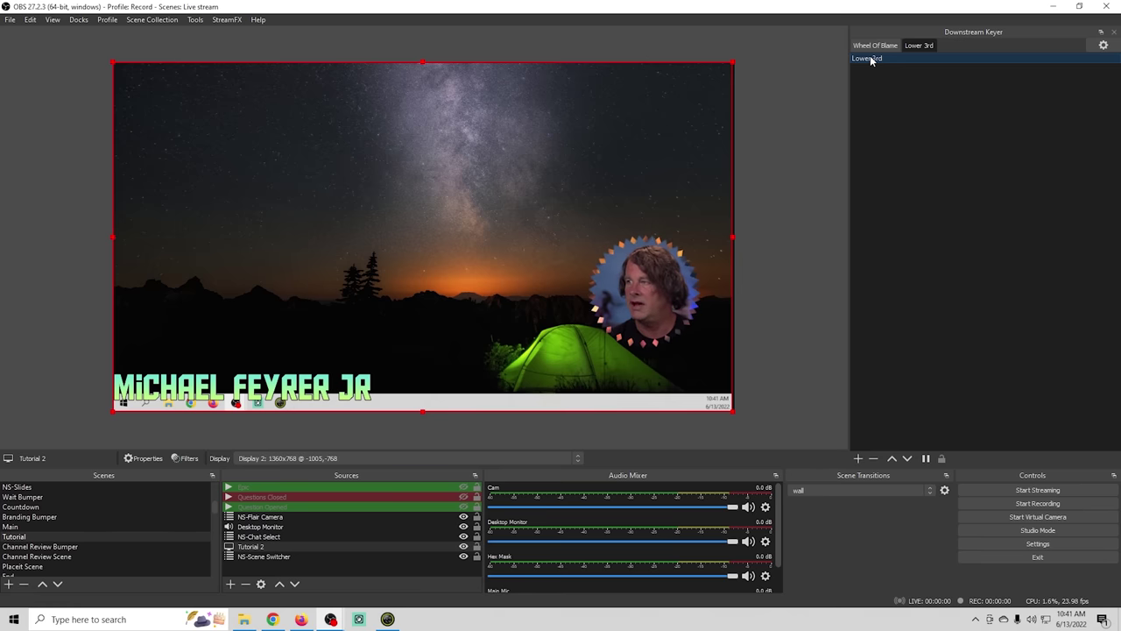
left_click(1102, 47)
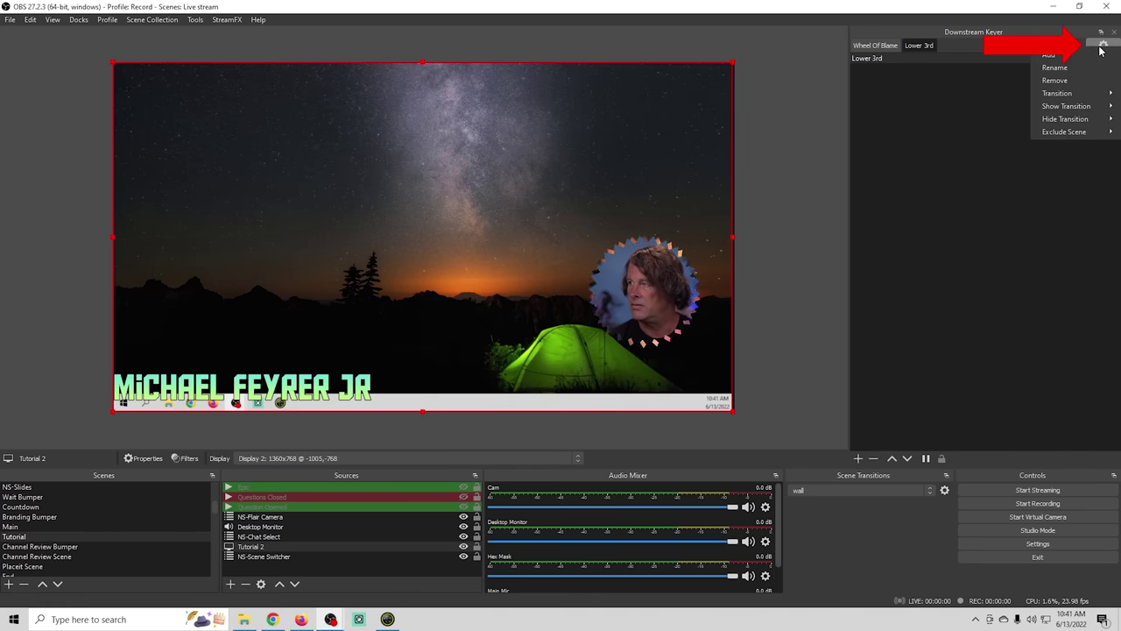
- Add a 300 ms Slide transition named Slide 1 with direction set to Right
mouse_move(1080, 105)
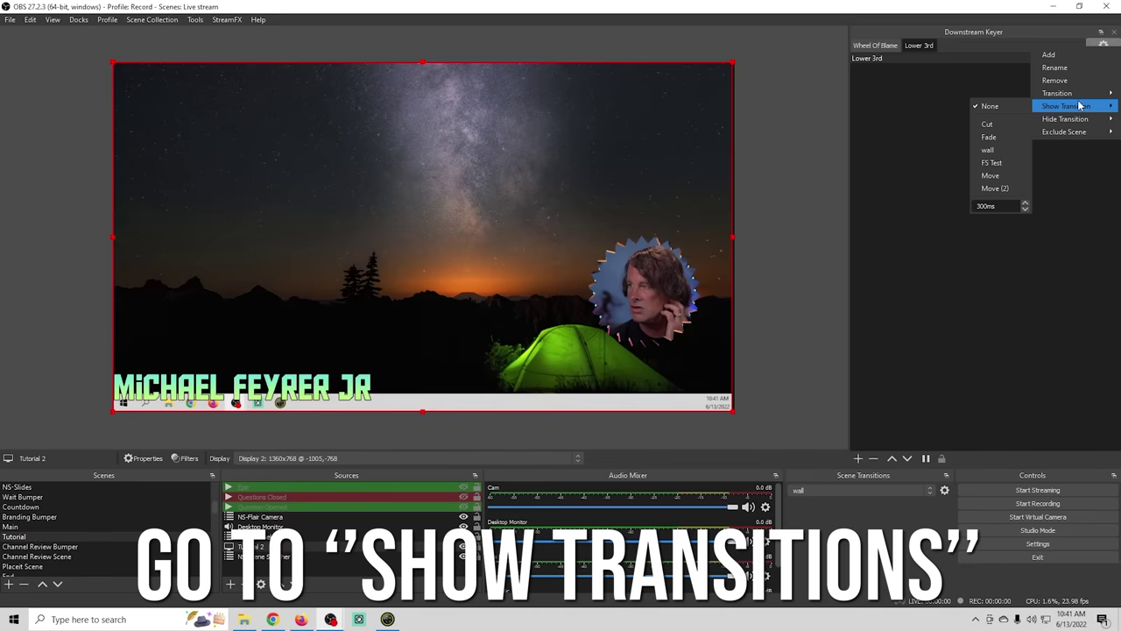
left_click(856, 480)
left_click(856, 489)
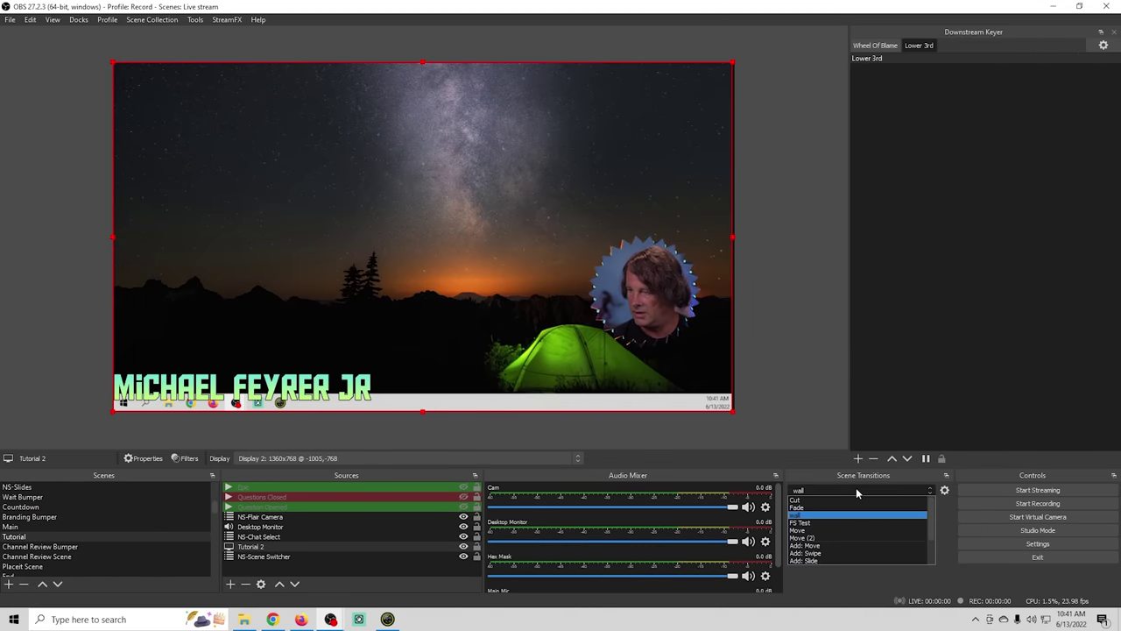
scroll(827, 538, "down", 1)
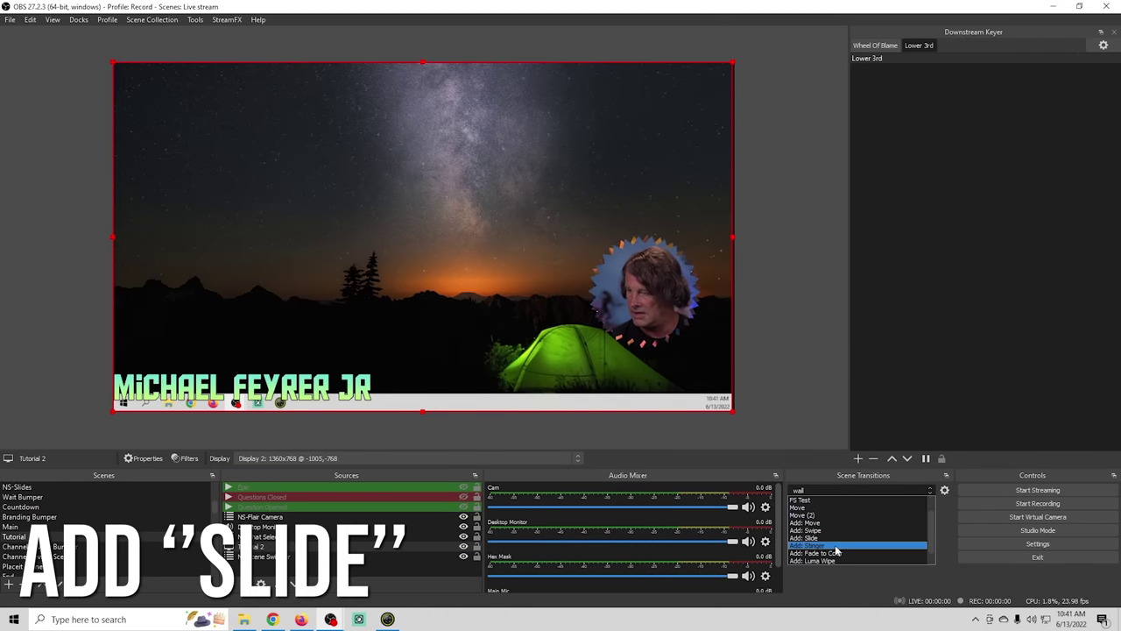
left_click(824, 538)
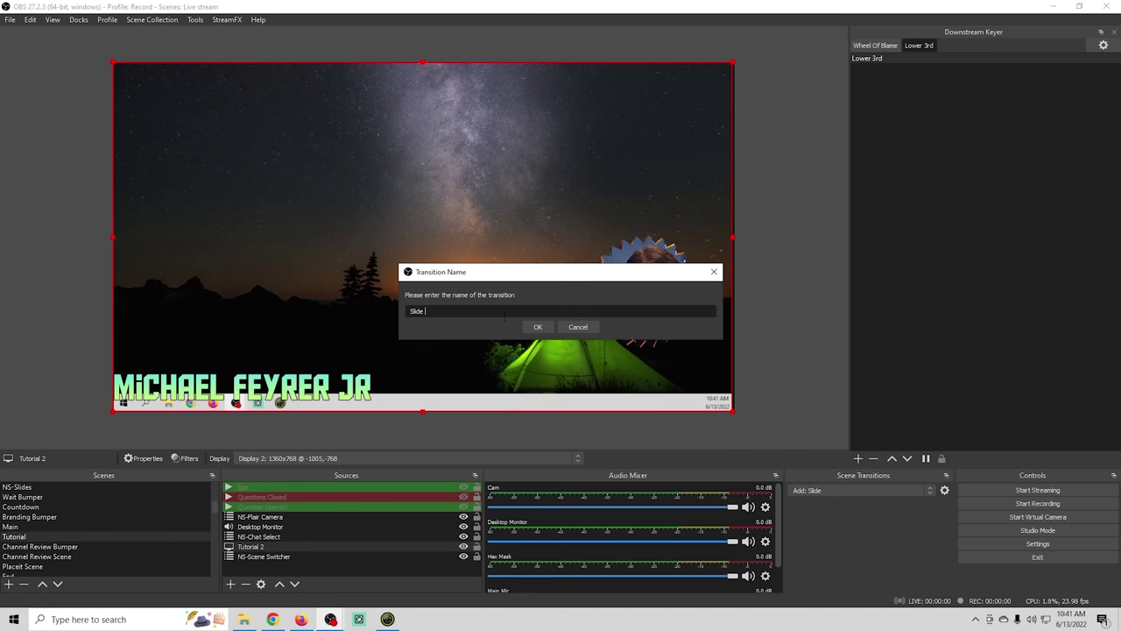
left_click(534, 326)
left_click(446, 394)
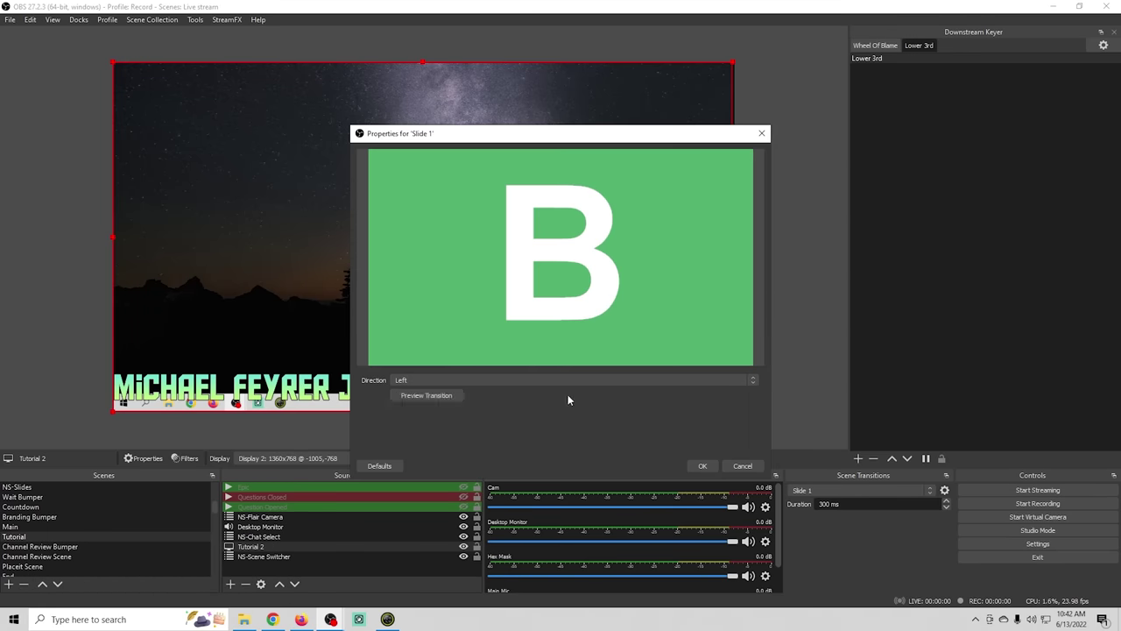
left_click(746, 382)
left_click(652, 398)
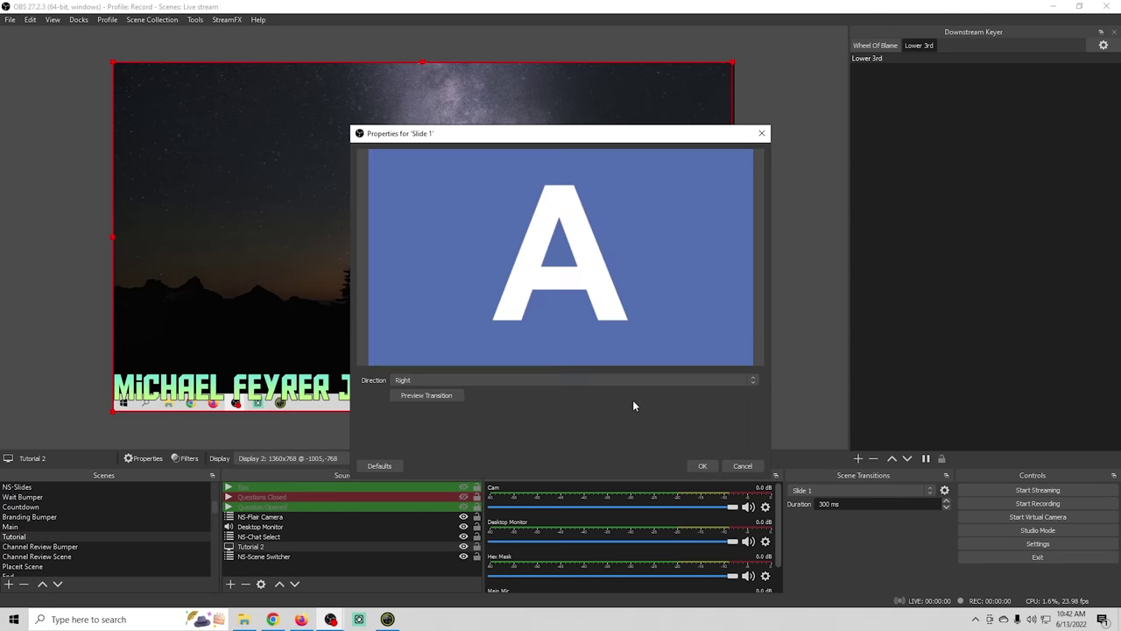
left_click(446, 396)
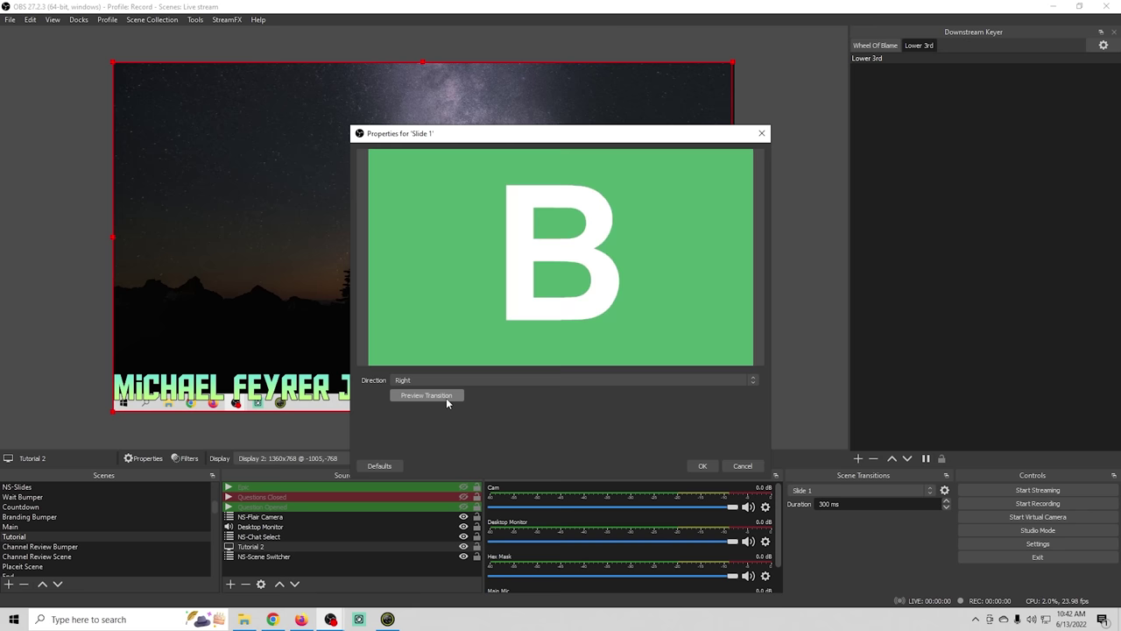
left_click(701, 466)
- Add a second Slide transition named Slide 2, keeping direction Left
left_click(932, 490)
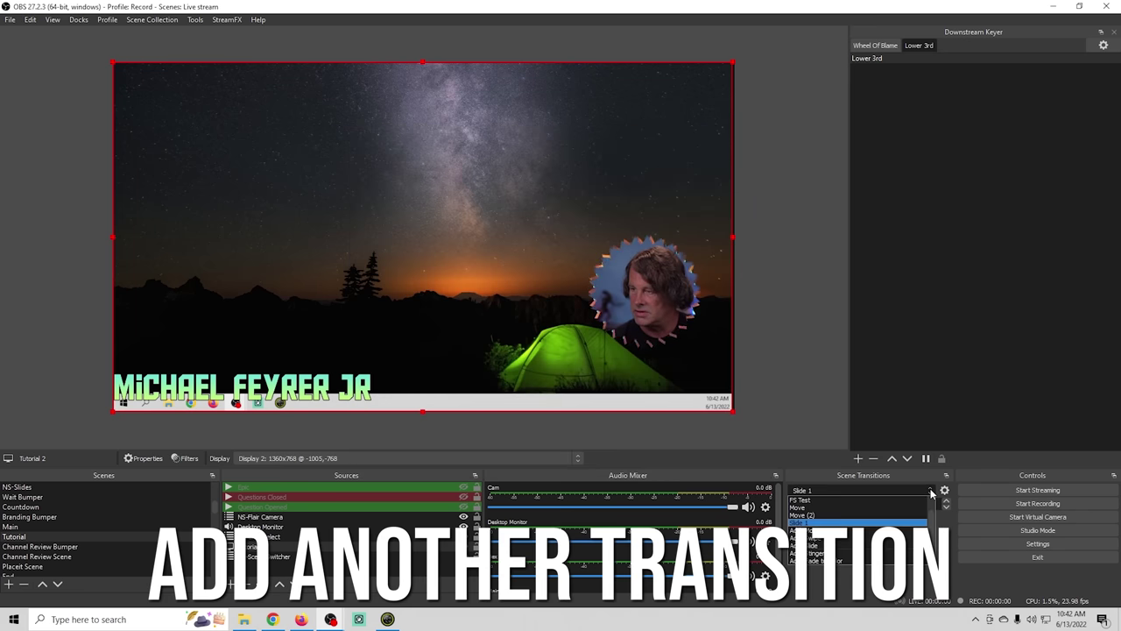
left_click(824, 548)
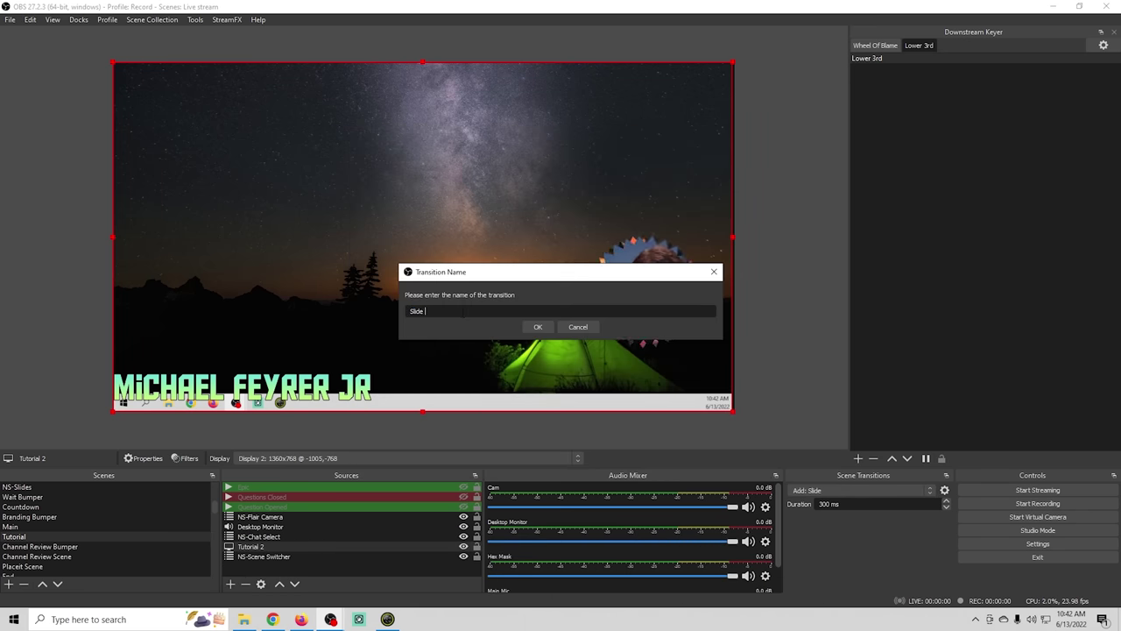
type("2")
key("Return")
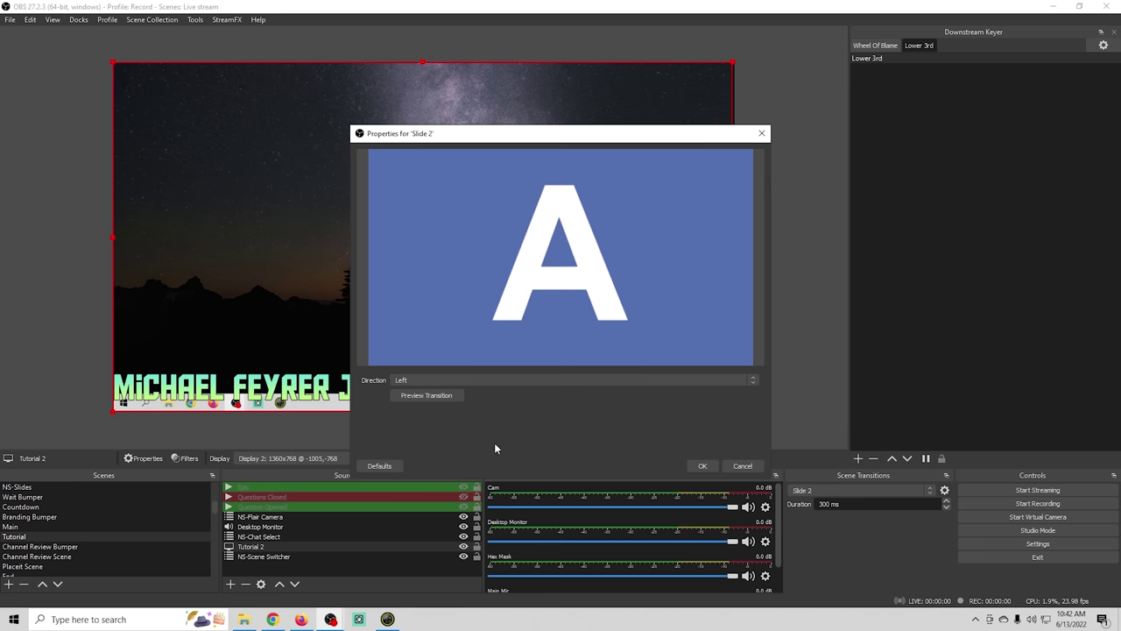
left_click(702, 466)
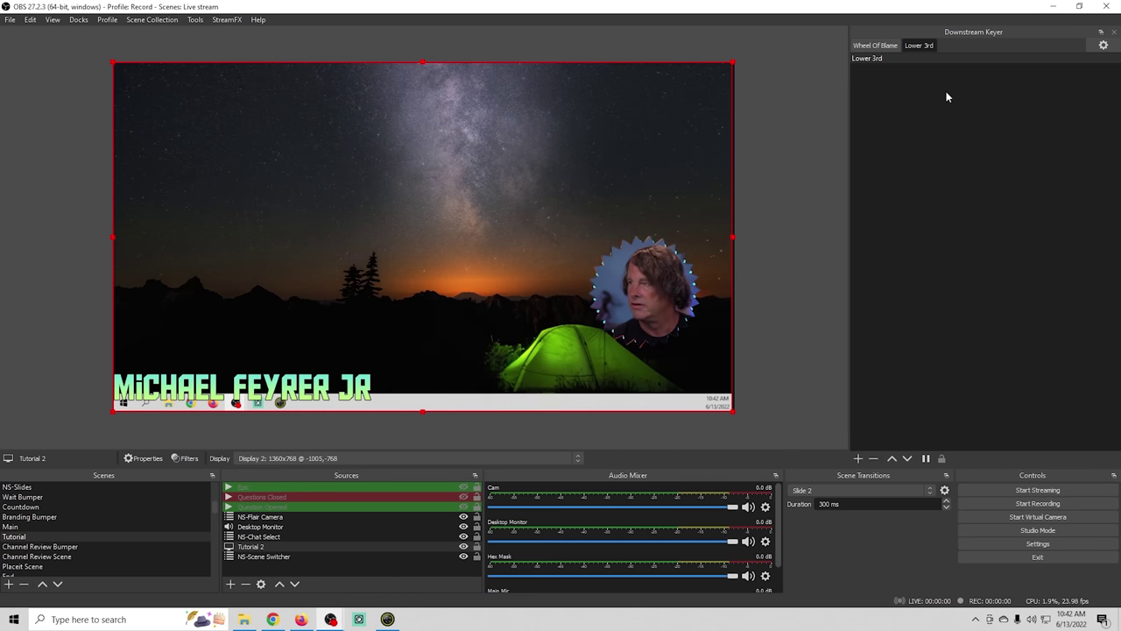
- Give the Lower 3rd keyer Slide 1 as show and Slide 2 as hide transition, then test
left_click(895, 58)
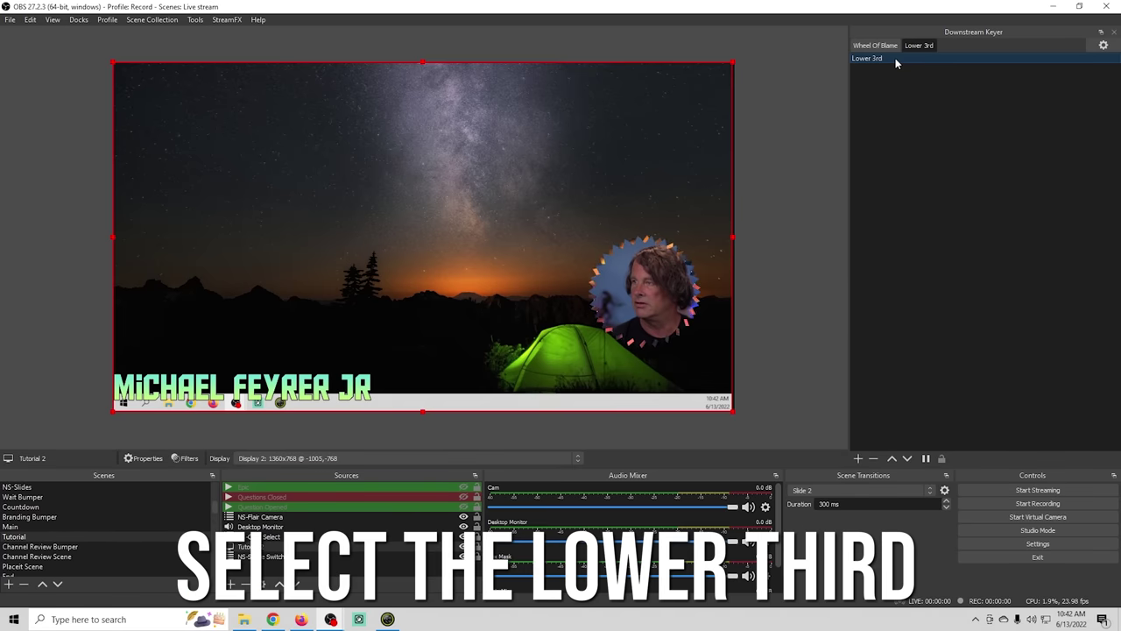
left_click(1103, 44)
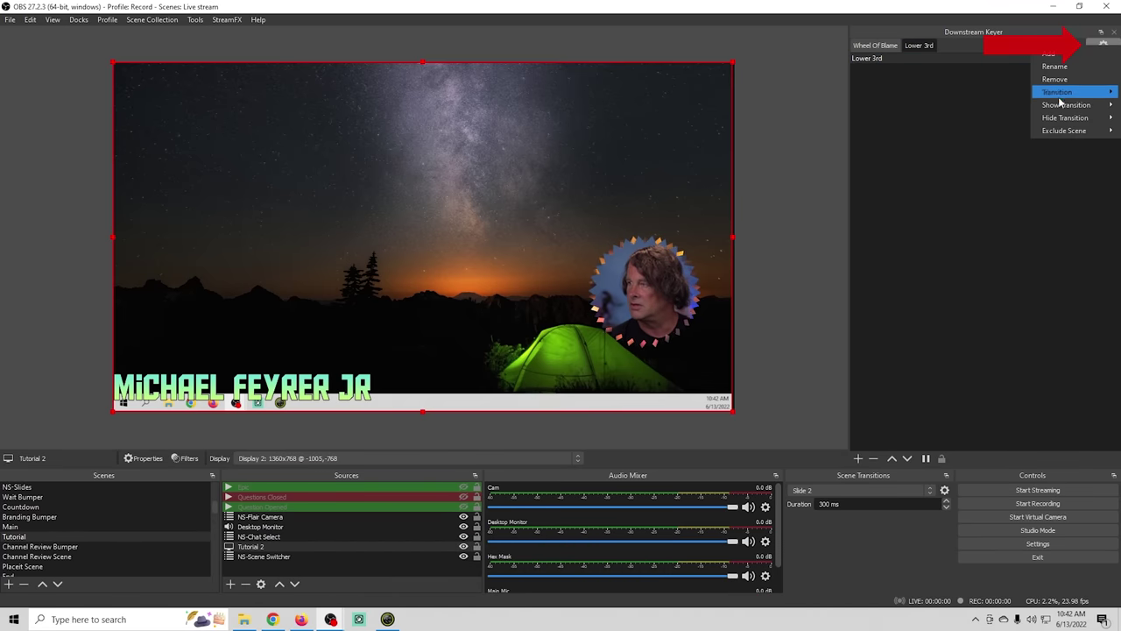
mouse_move(1061, 106)
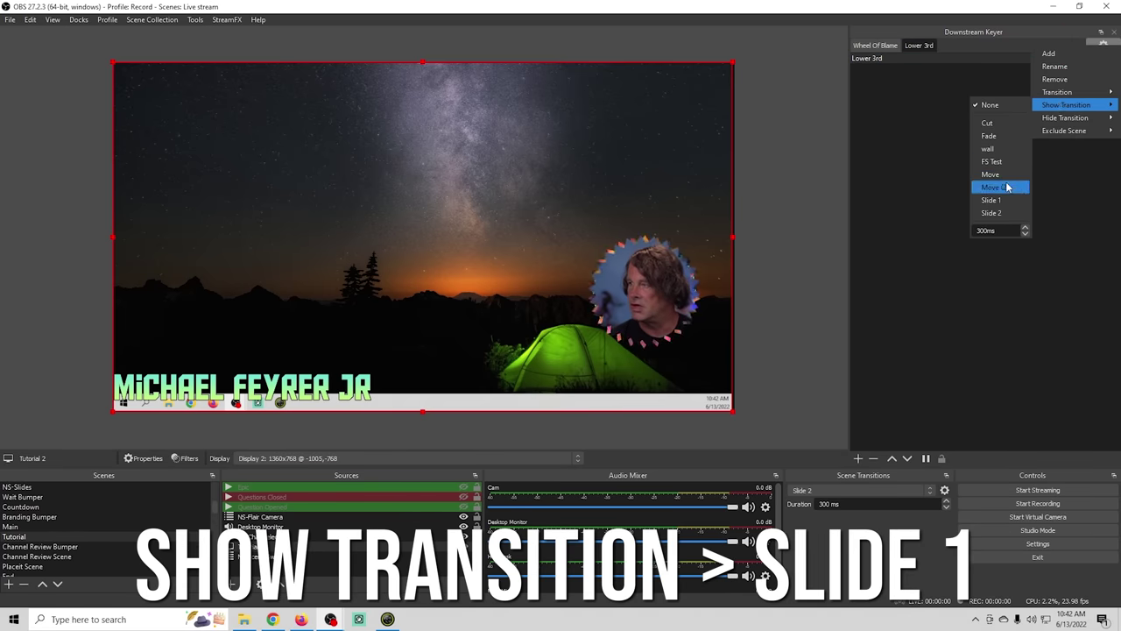
left_click(1000, 200)
left_click(1105, 46)
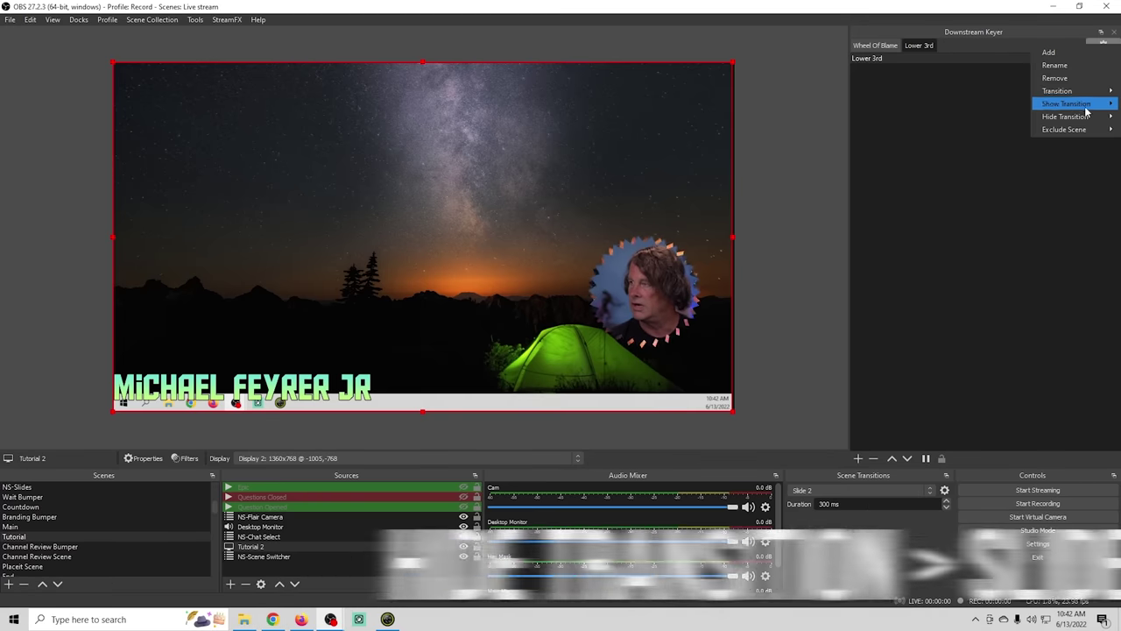
mouse_move(1069, 116)
left_click(997, 226)
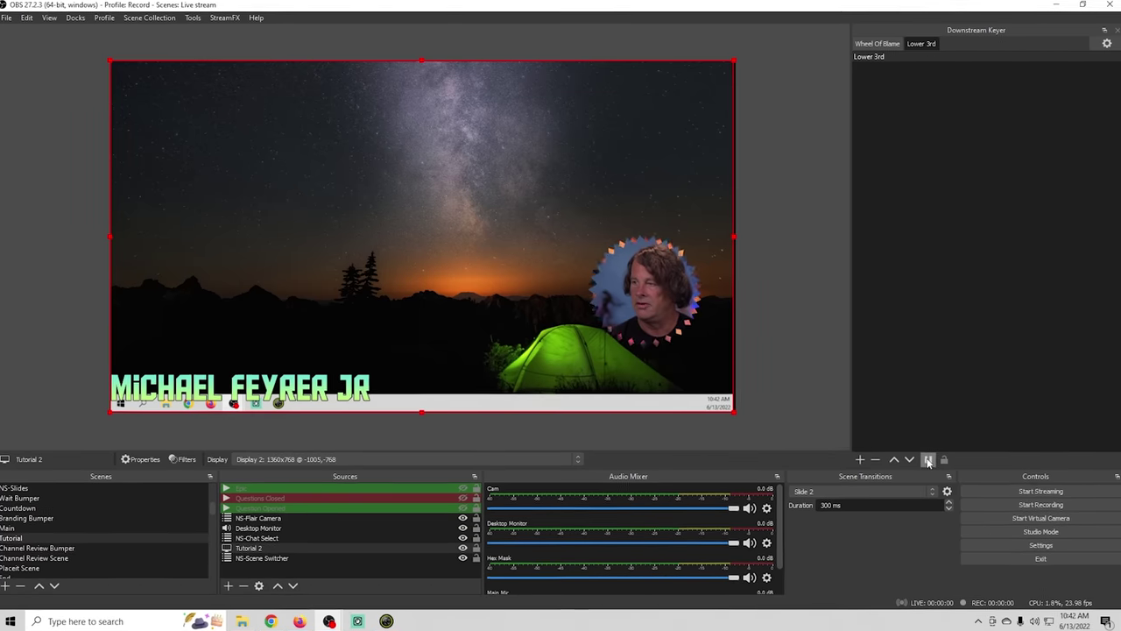
left_click(929, 460)
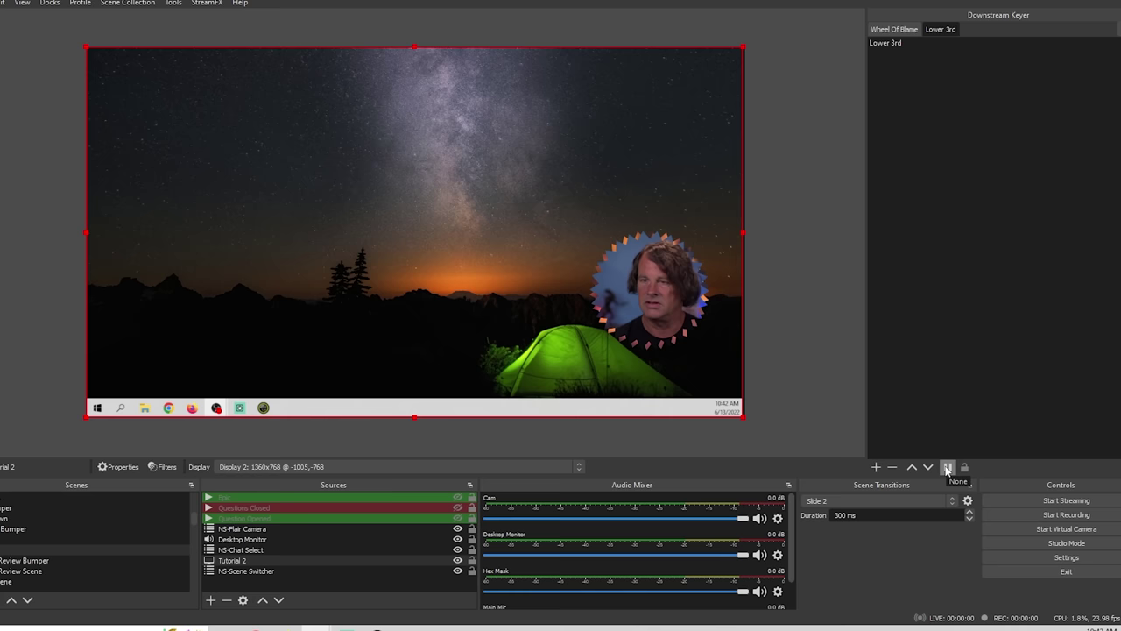
left_click(904, 43)
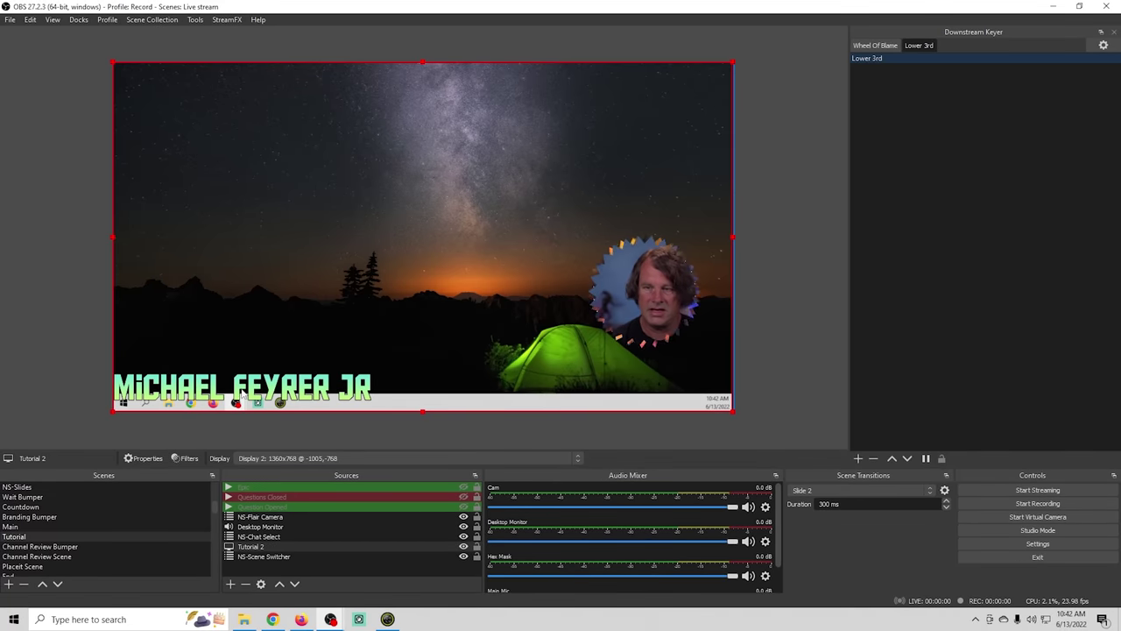
- From the Main scene, set the scene transition to 'wall', then switch to Tutorial
left_click(83, 526)
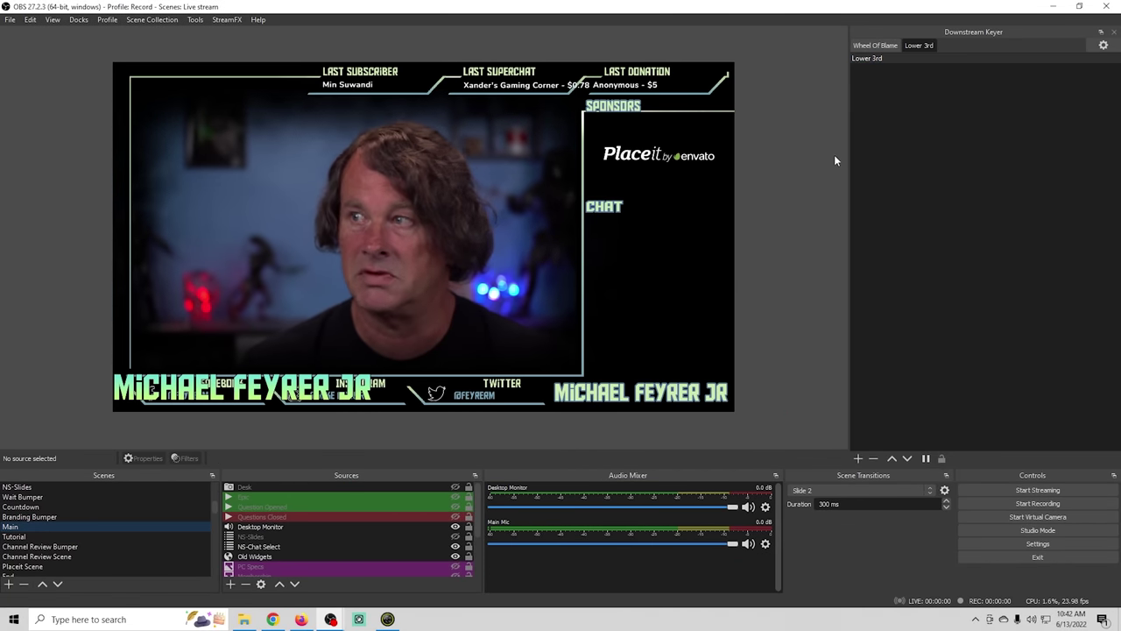
left_click(864, 57)
left_click(838, 491)
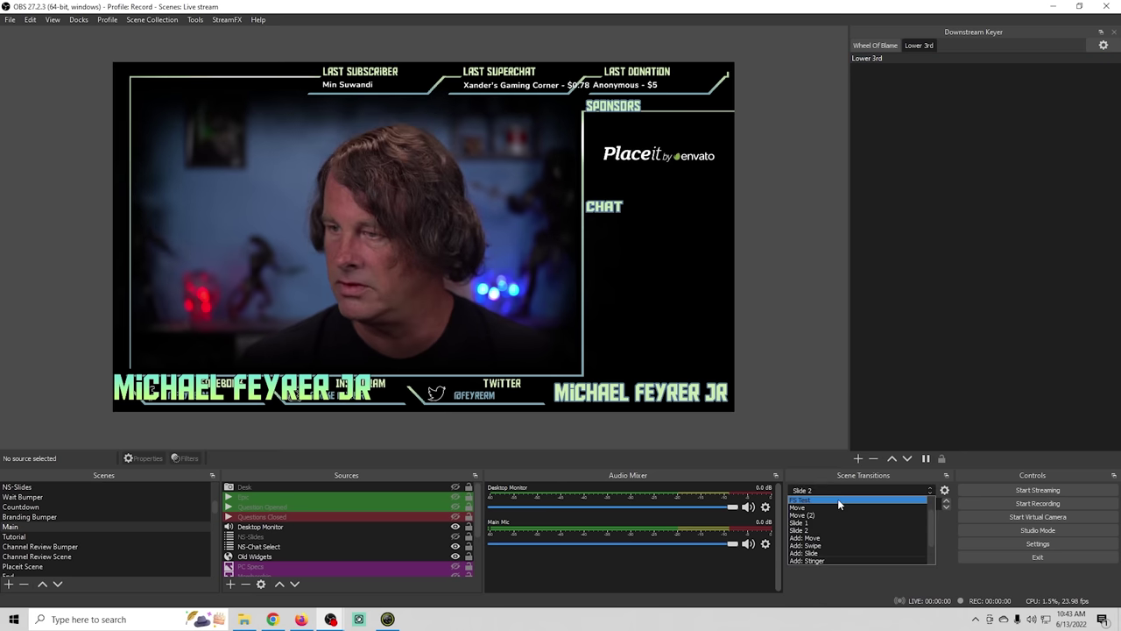
scroll(840, 517, "up", 1)
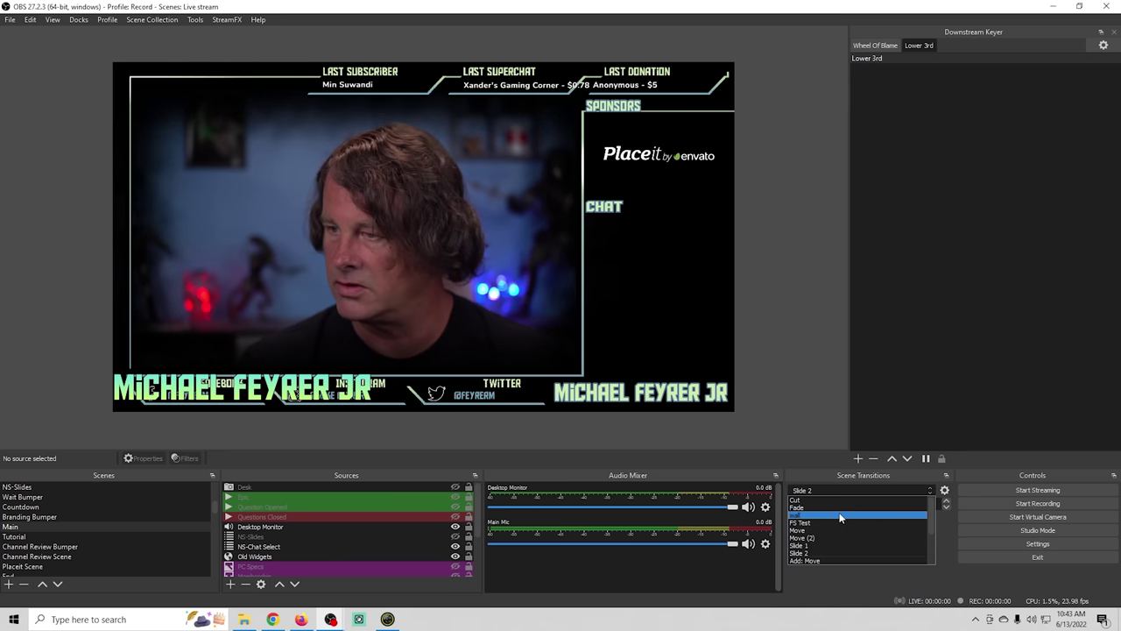
left_click(840, 517)
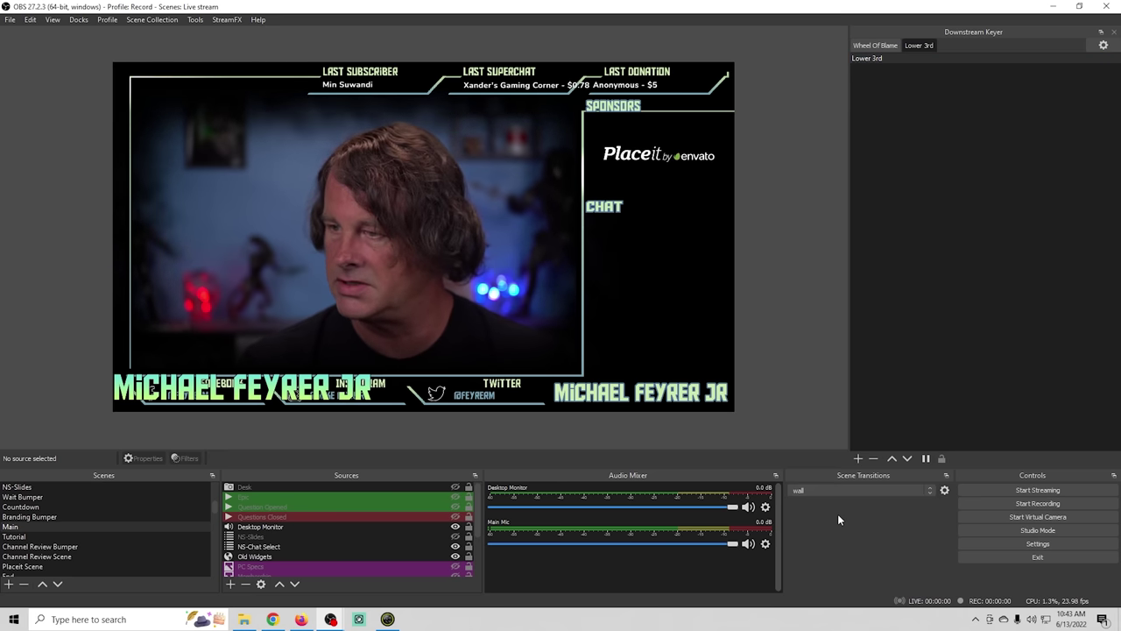
left_click(54, 533)
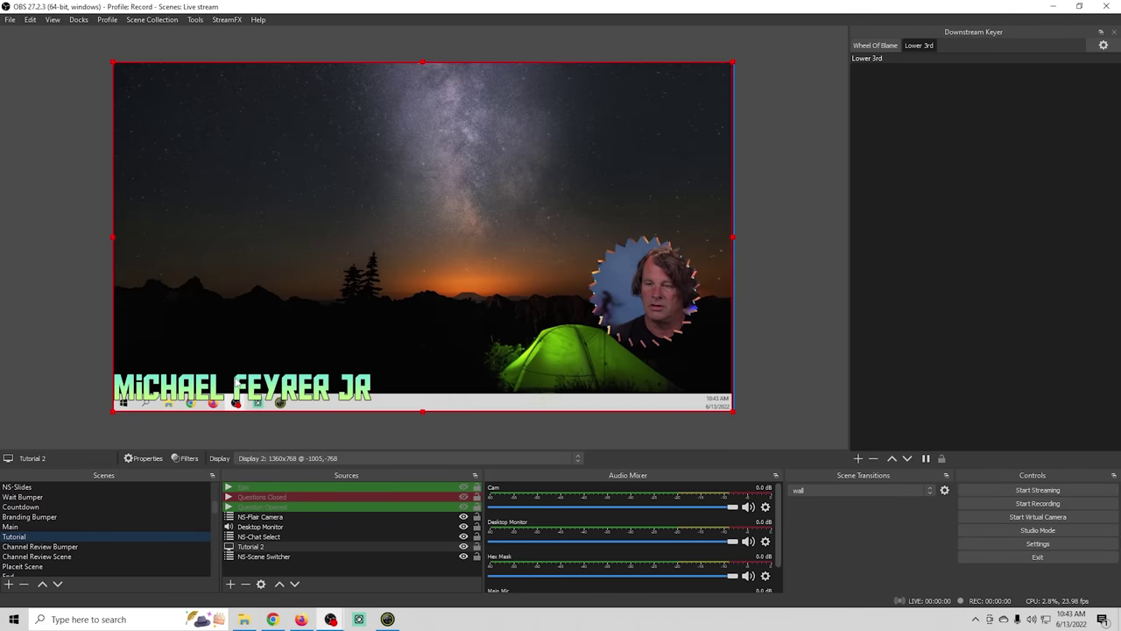
- Toggle the Lower 3rd name overlay off, on, and off again
left_click(925, 459)
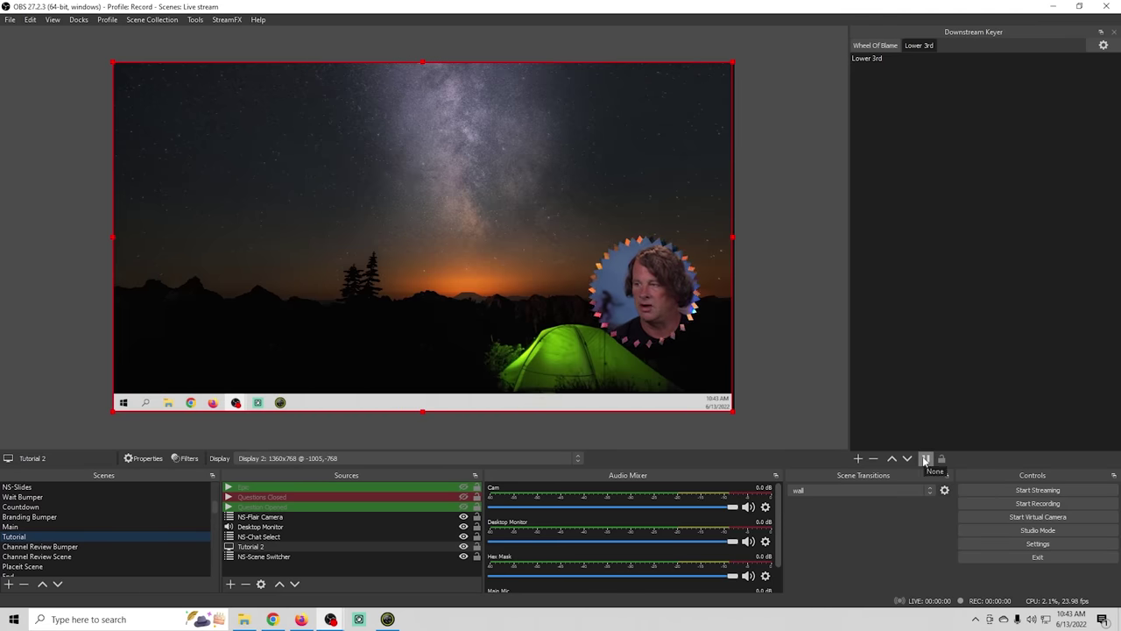
left_click(867, 58)
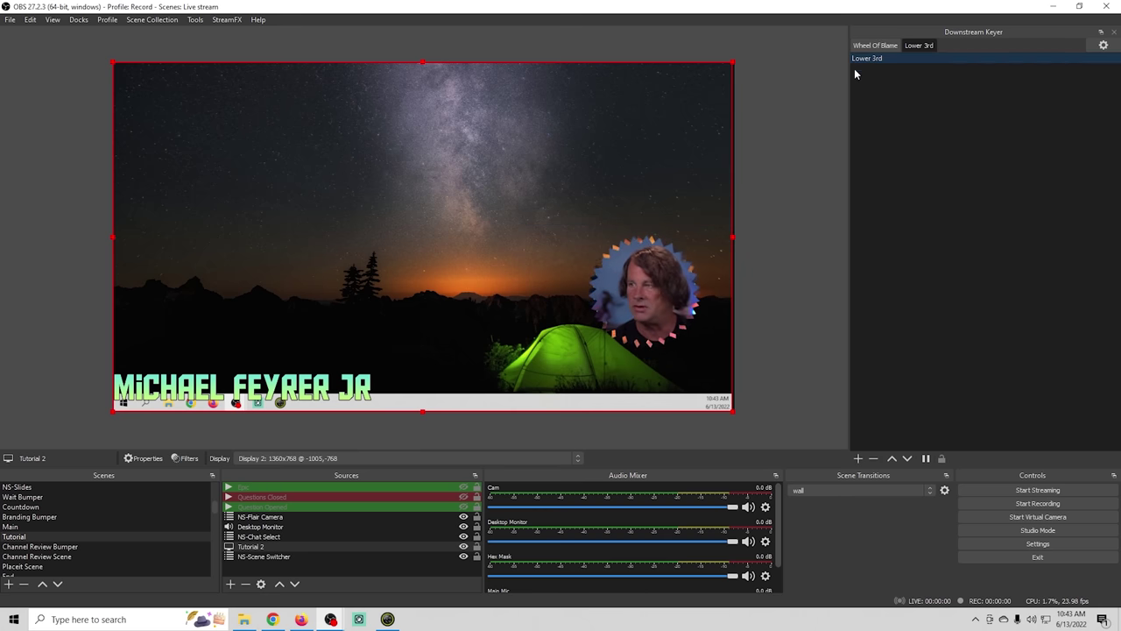
left_click(865, 422)
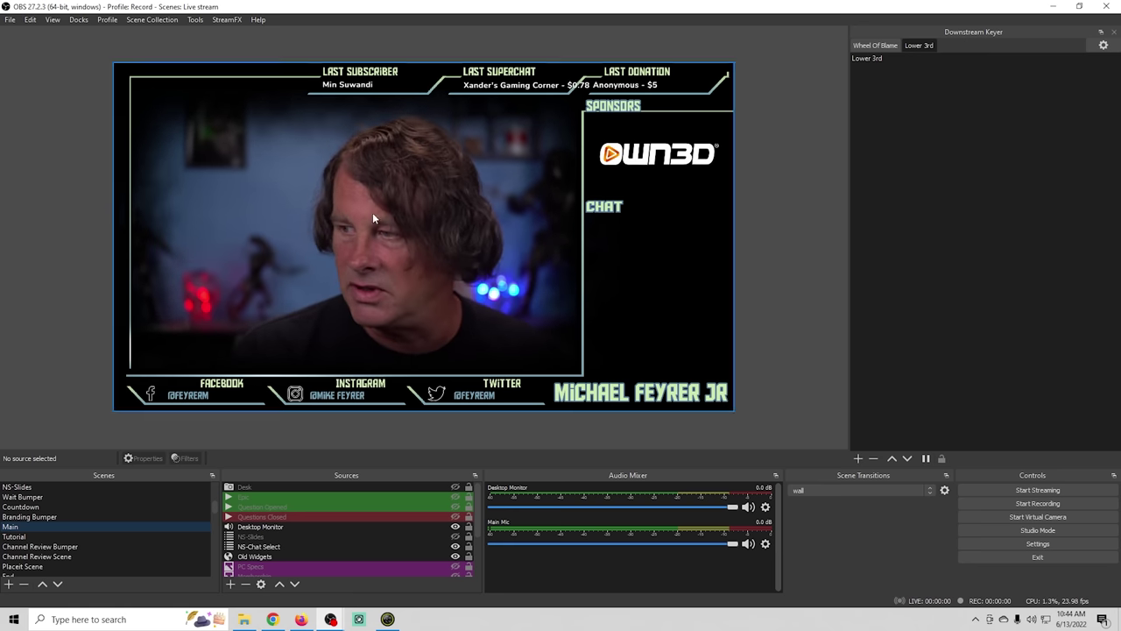
- Open the OBS Settings window on its General page
left_click(992, 541)
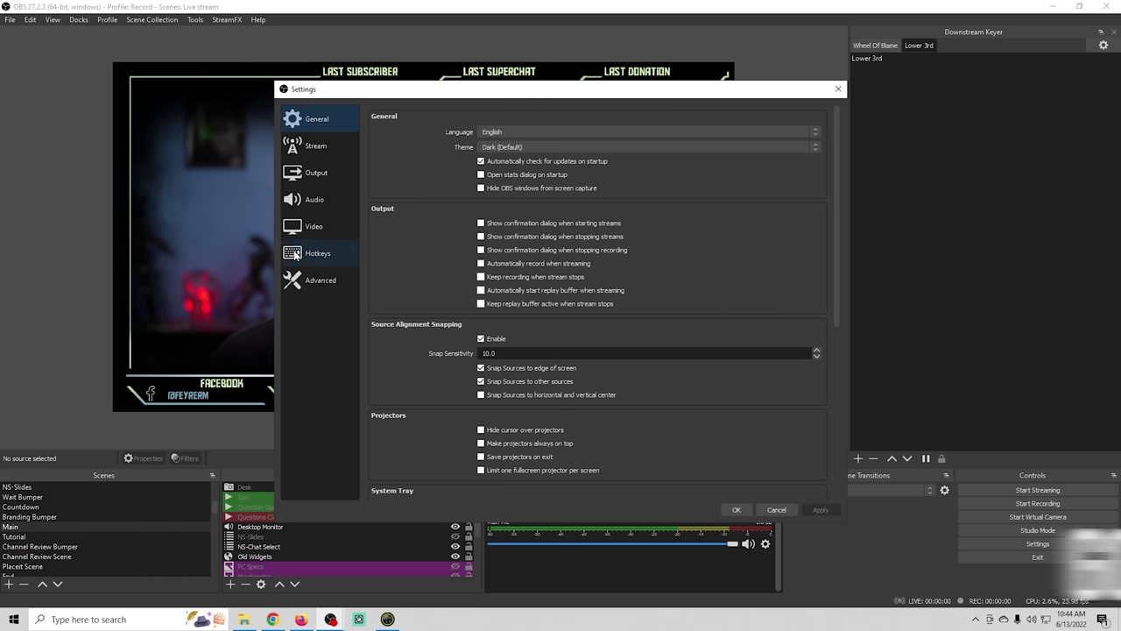
- Bind comma to Show on Lower 3rd and period to Hide on Lower 3rd, then save
left_click(298, 253)
scroll(434, 337, "down", 15)
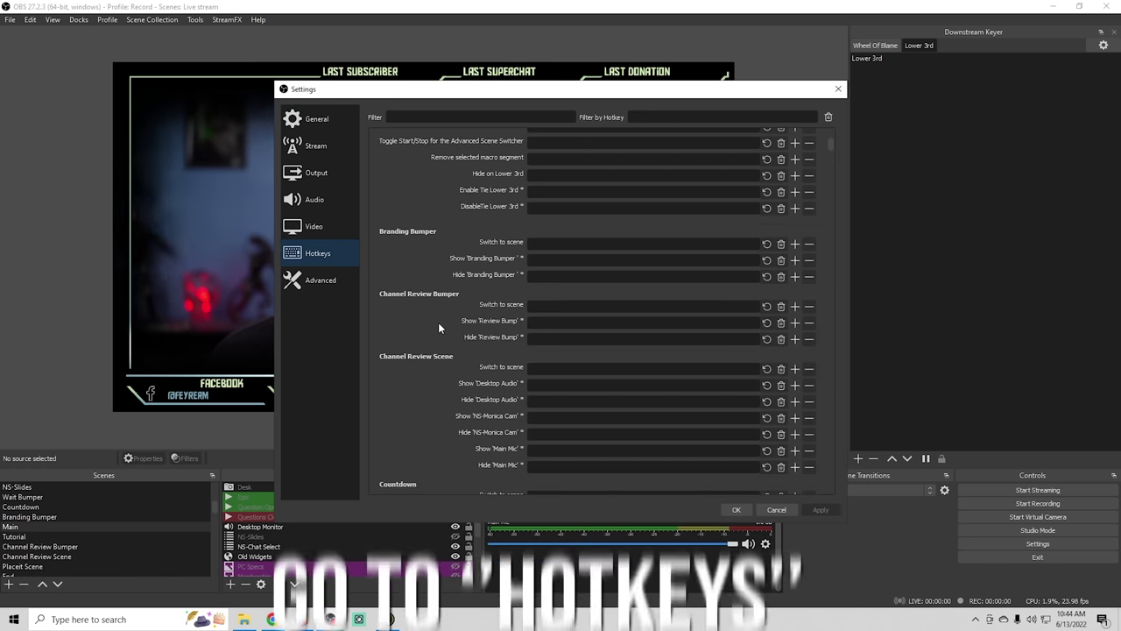
scroll(439, 326, "down", 10)
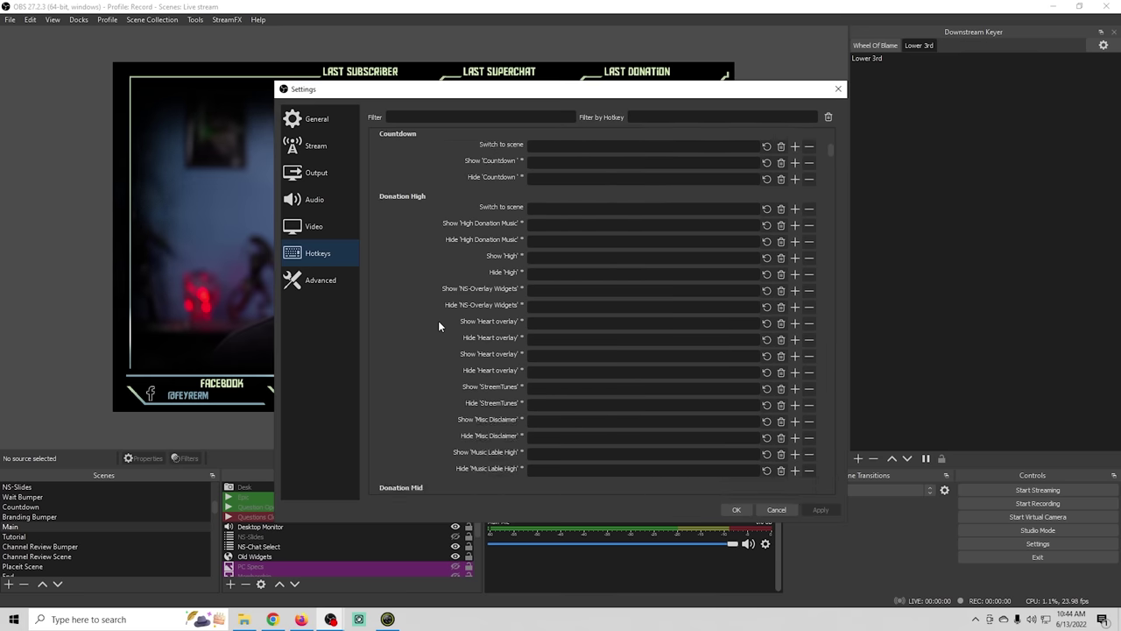
scroll(438, 321, "down", 2)
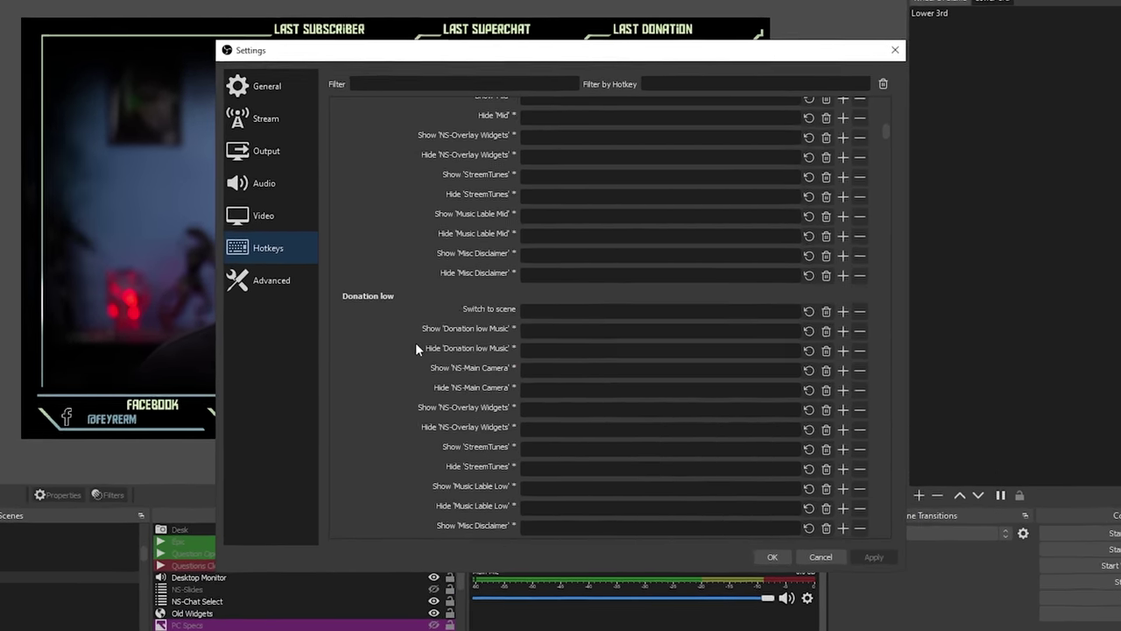
scroll(417, 349, "down", 5)
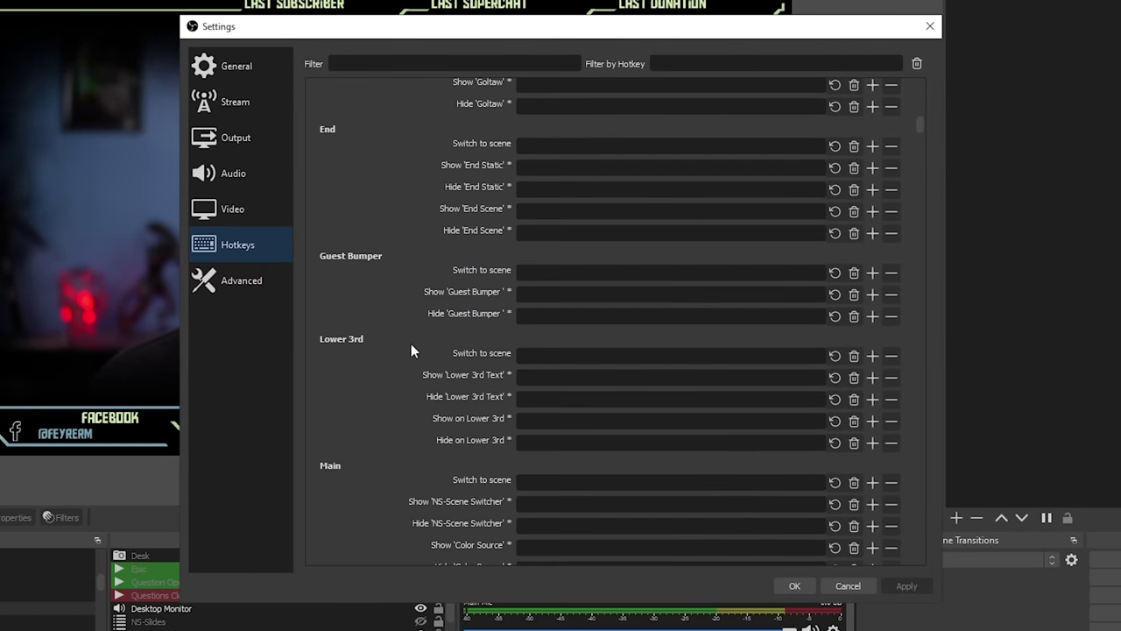
scroll(354, 349, "down", 1)
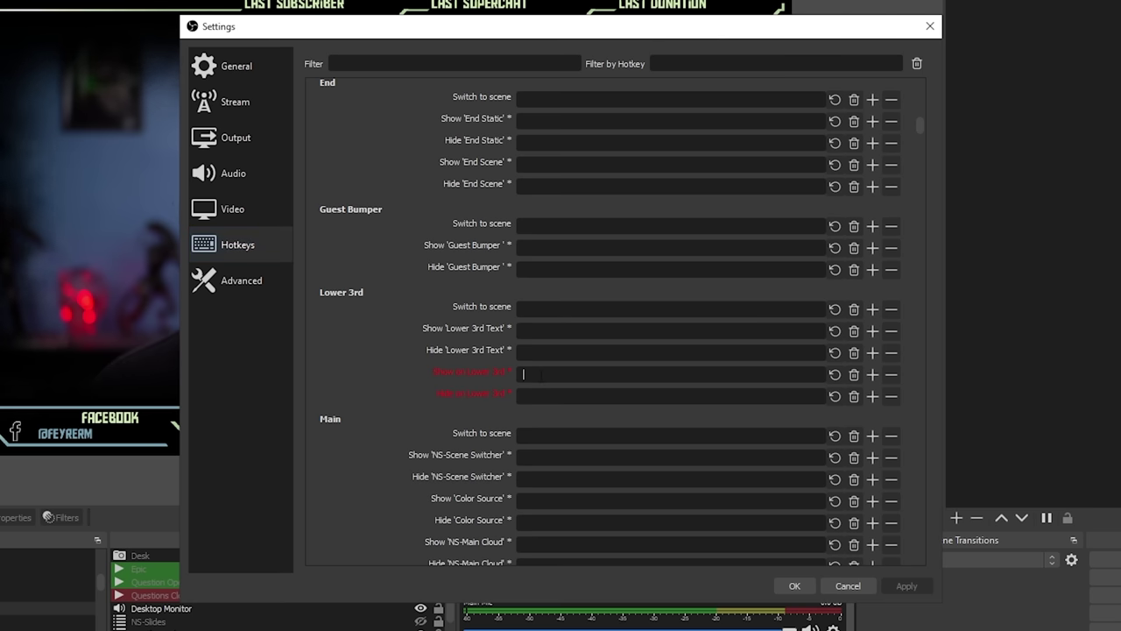
left_click(541, 375)
key("comma")
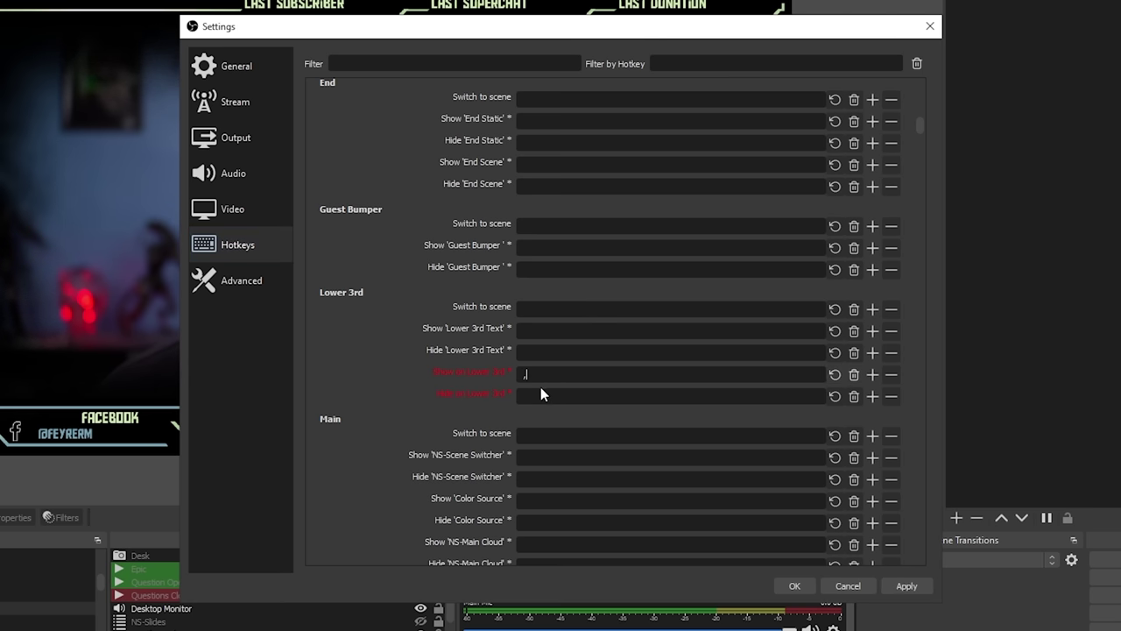
key("period")
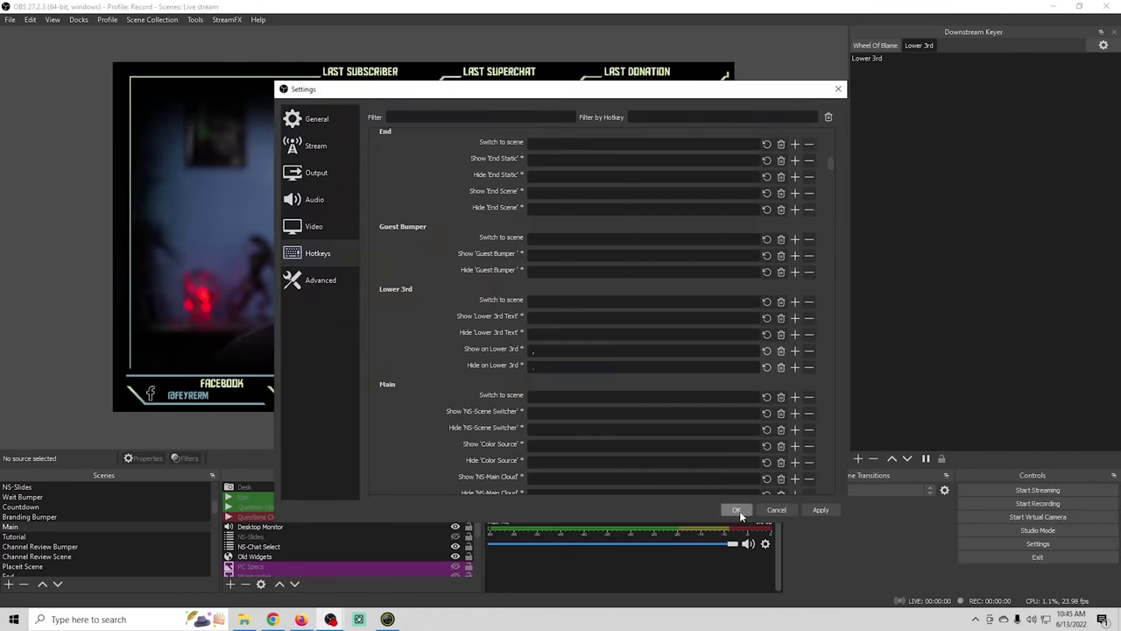
left_click(795, 585)
- Show and hide the name overlay twice using the comma and period hotkeys
key("comma")
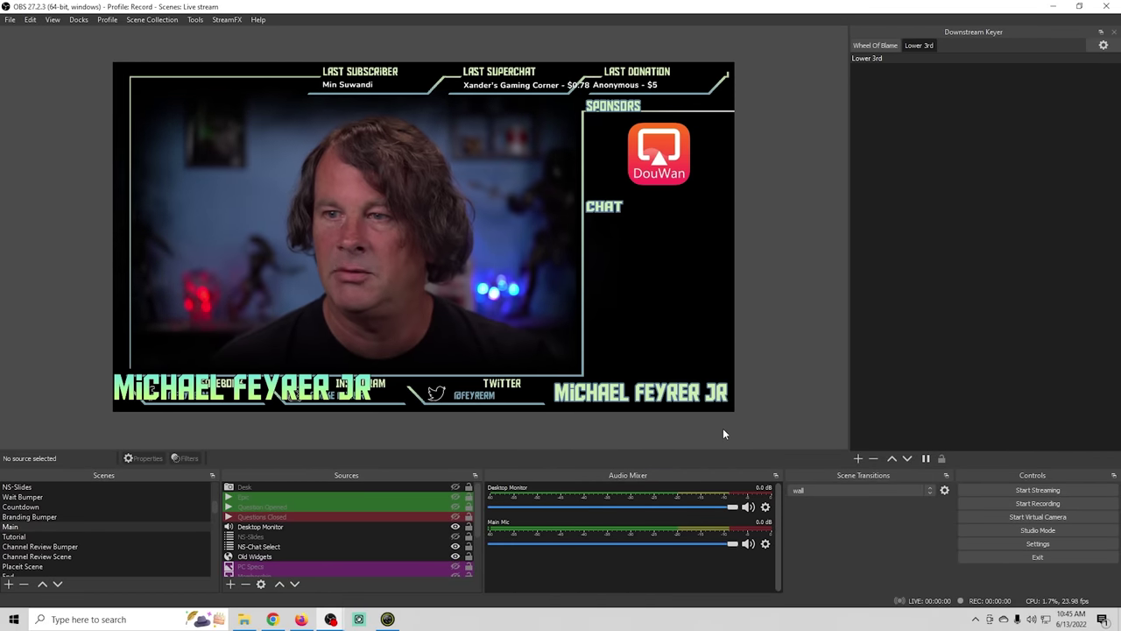
key("period")
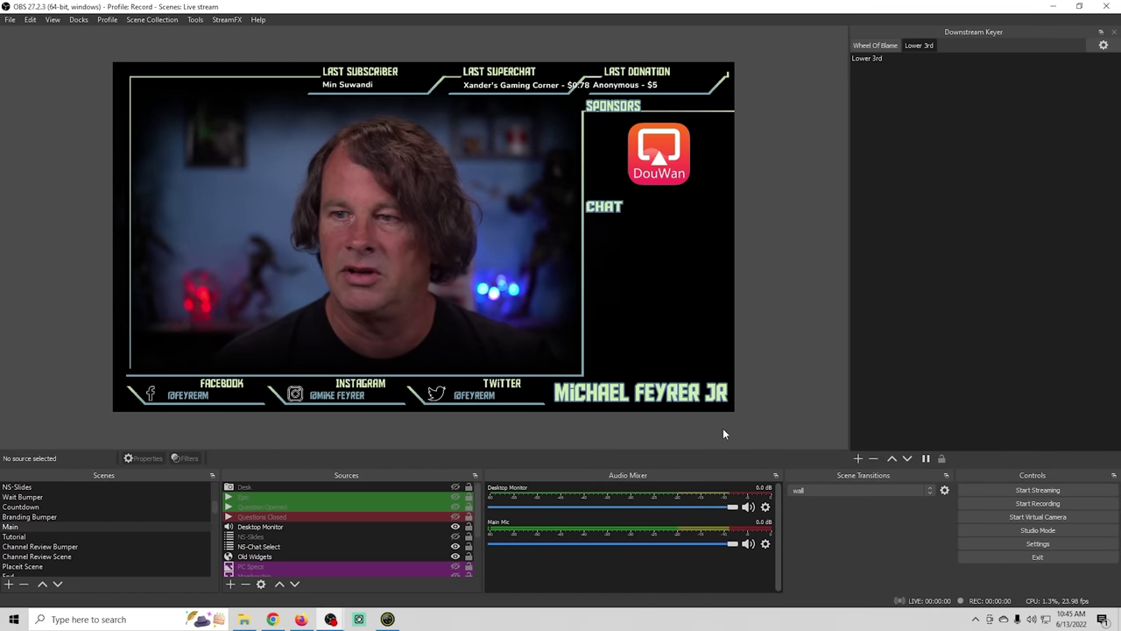
key("comma")
key("period")
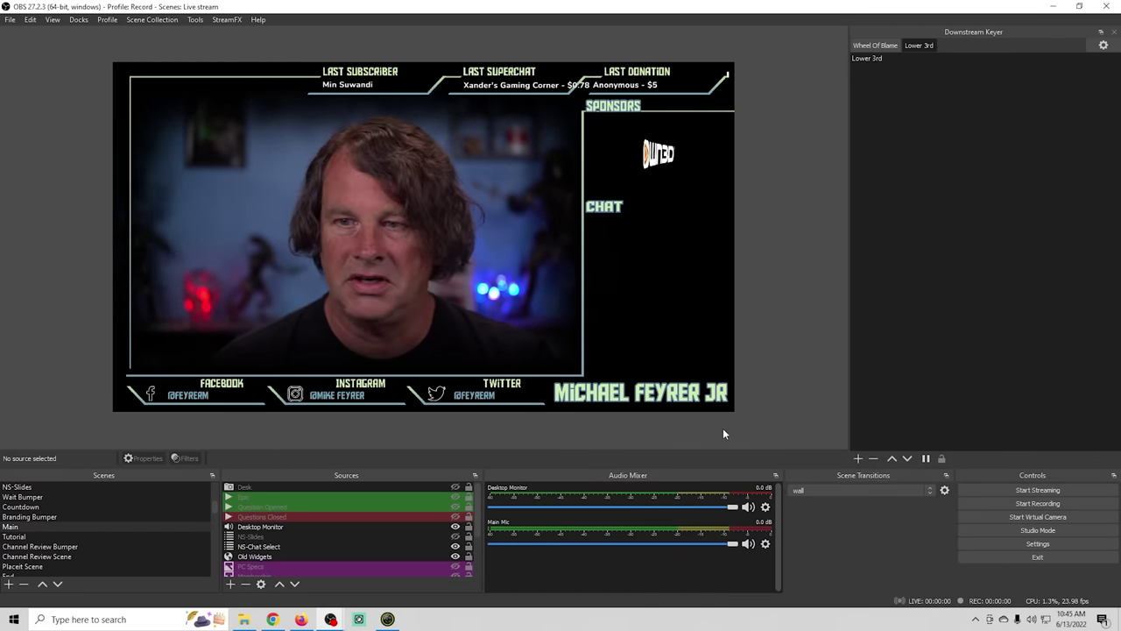